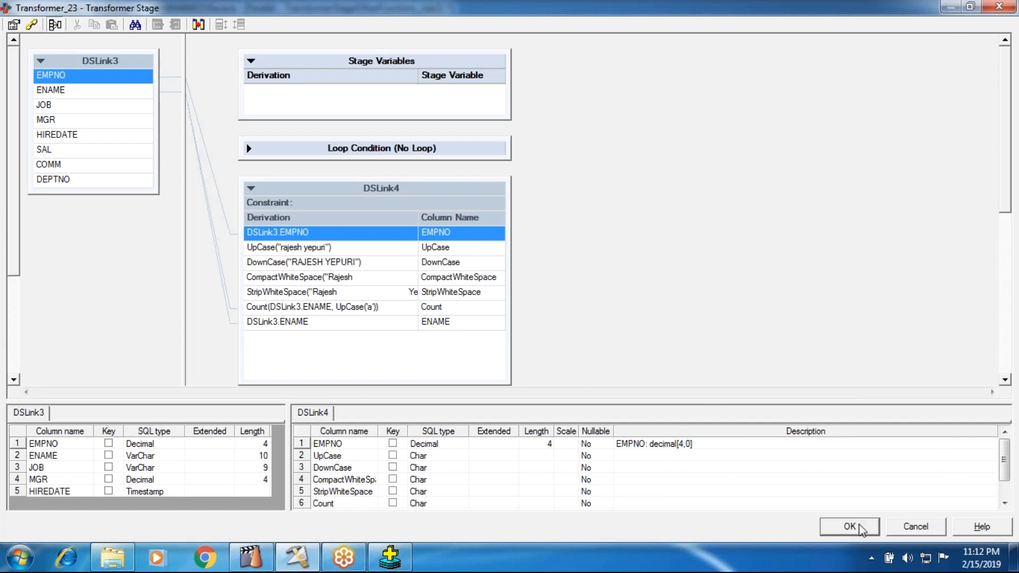
Append a new column to the DSLink4 output link of the transformer.
right_click(334, 331)
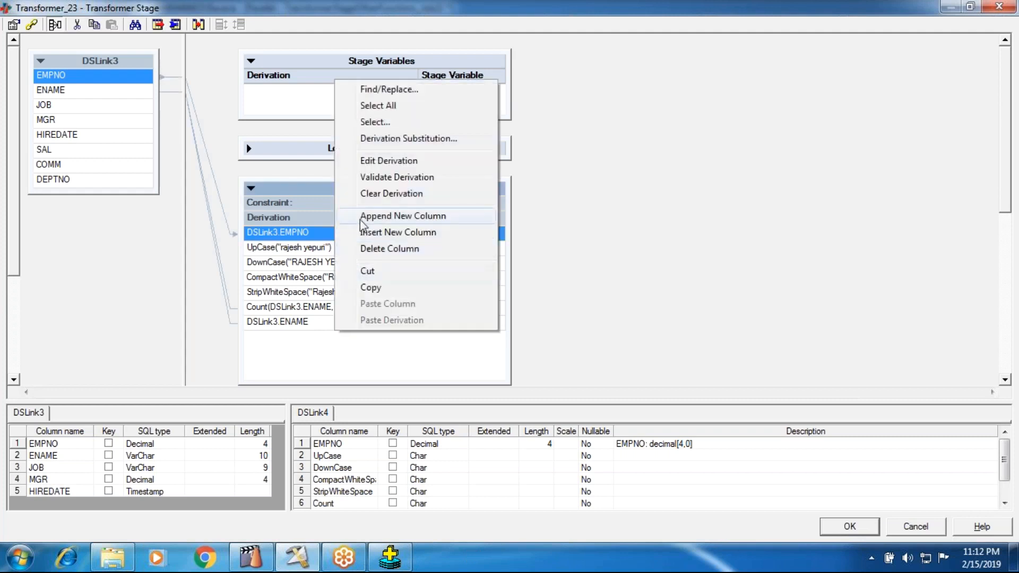
click(359, 217)
right_click(335, 336)
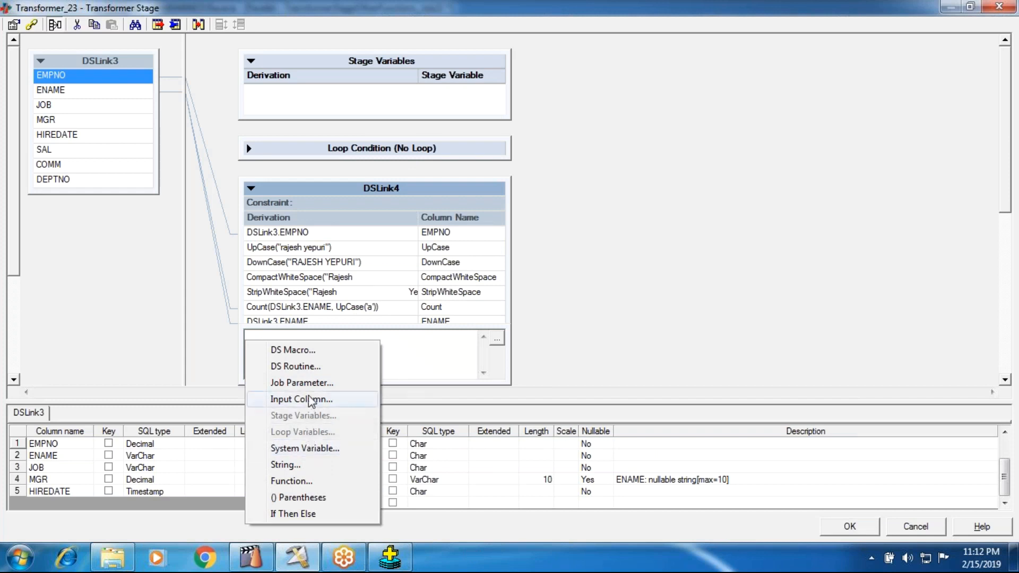
click(295, 481)
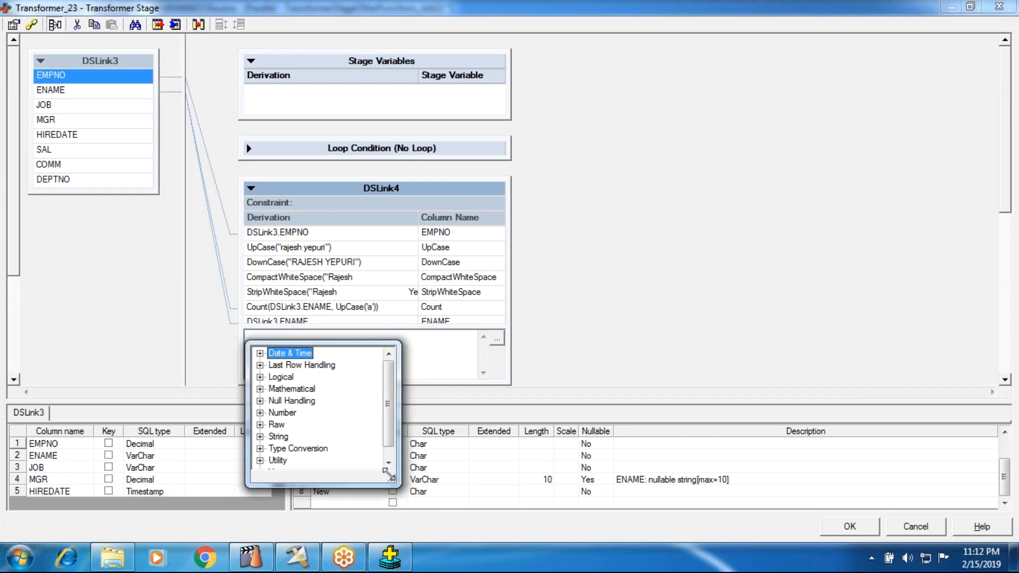
drag(398, 485, 435, 531)
click(871, 292)
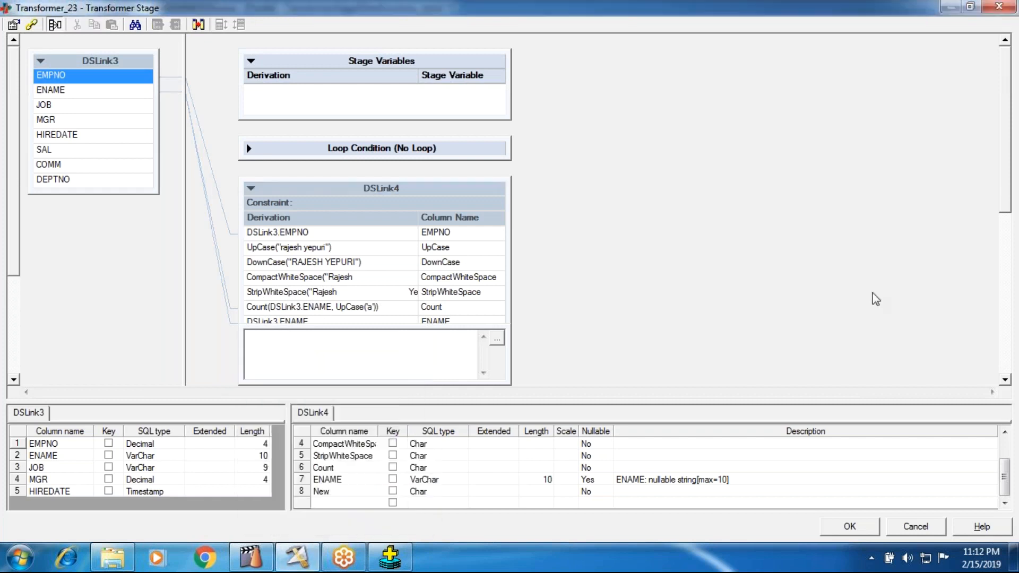
Delete the ENAME column from the DSLink4 output link and confirm the deletion.
click(314, 312)
click(310, 322)
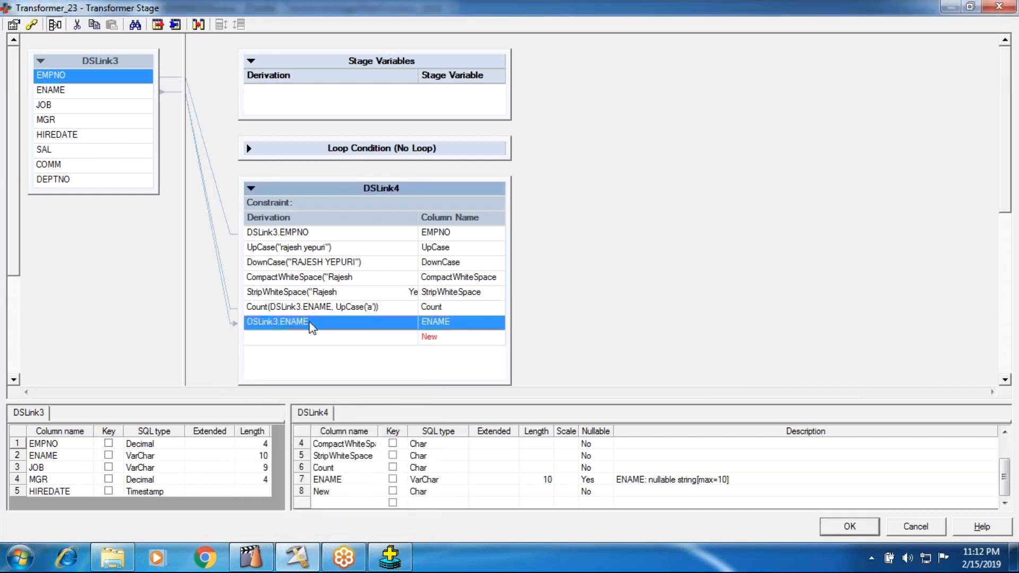
key(Delete)
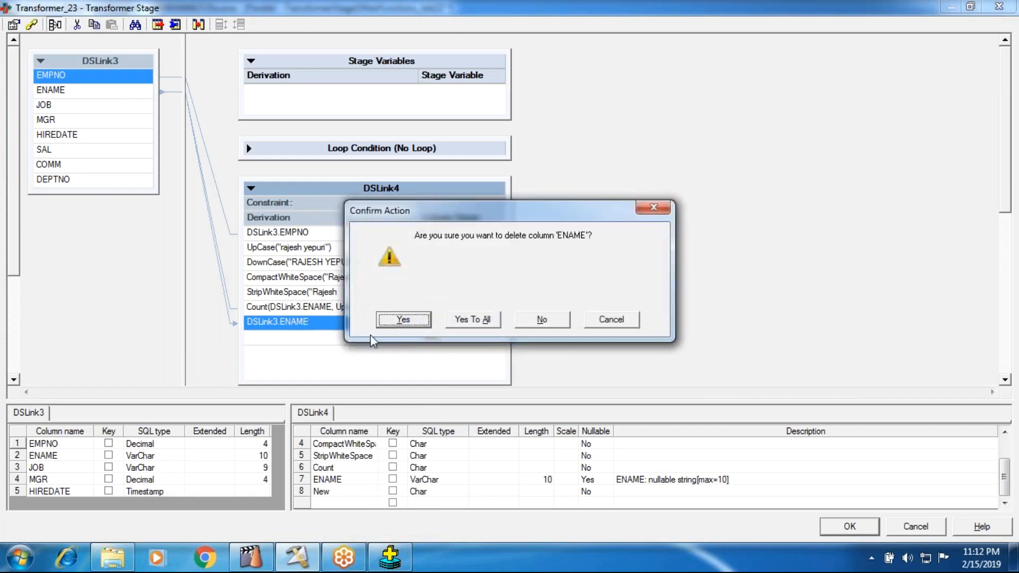
click(395, 321)
right_click(295, 325)
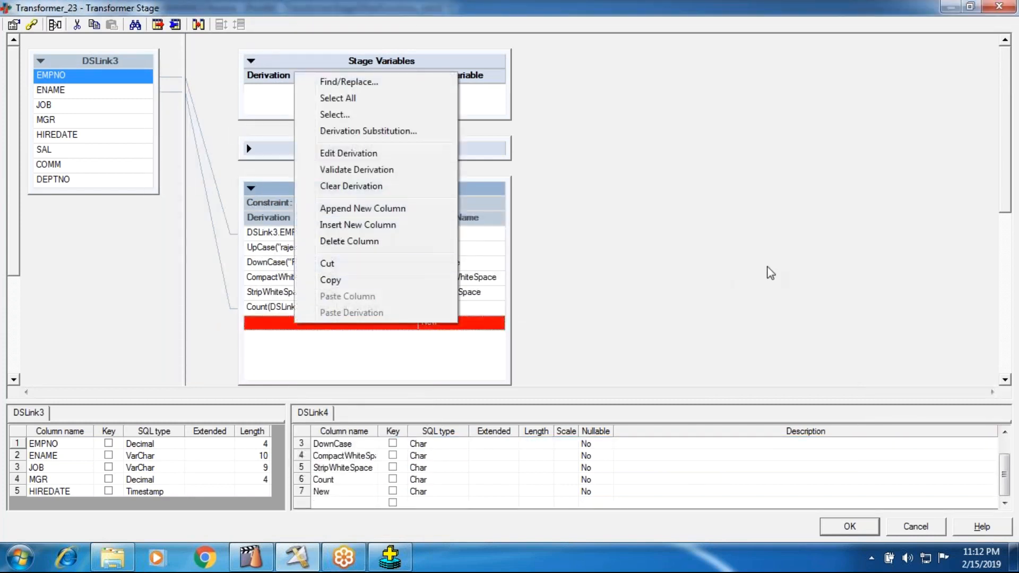
click(737, 317)
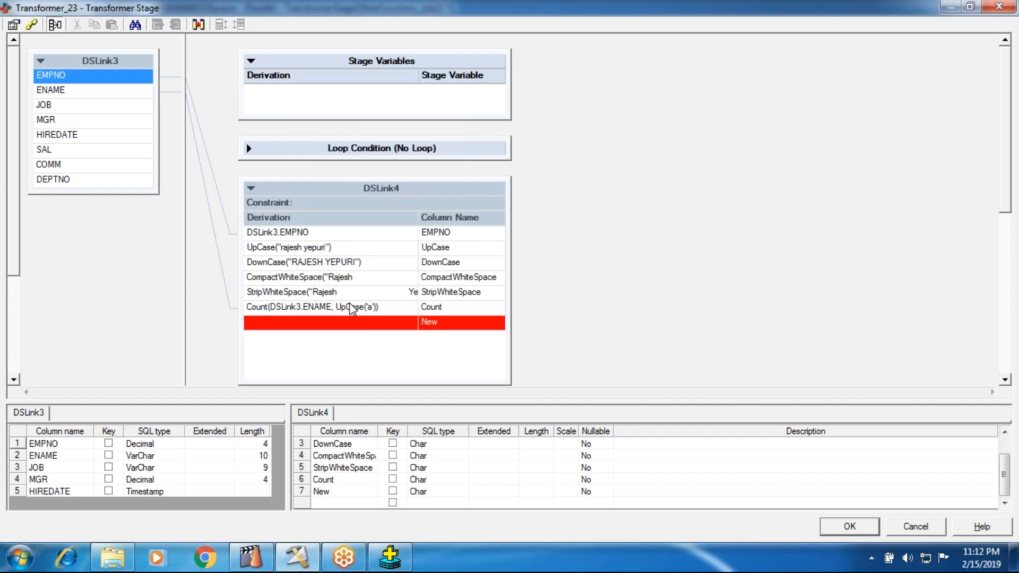
Clear the existing derivation expression of the Count column in DSLink4.
click(349, 307)
click(349, 307)
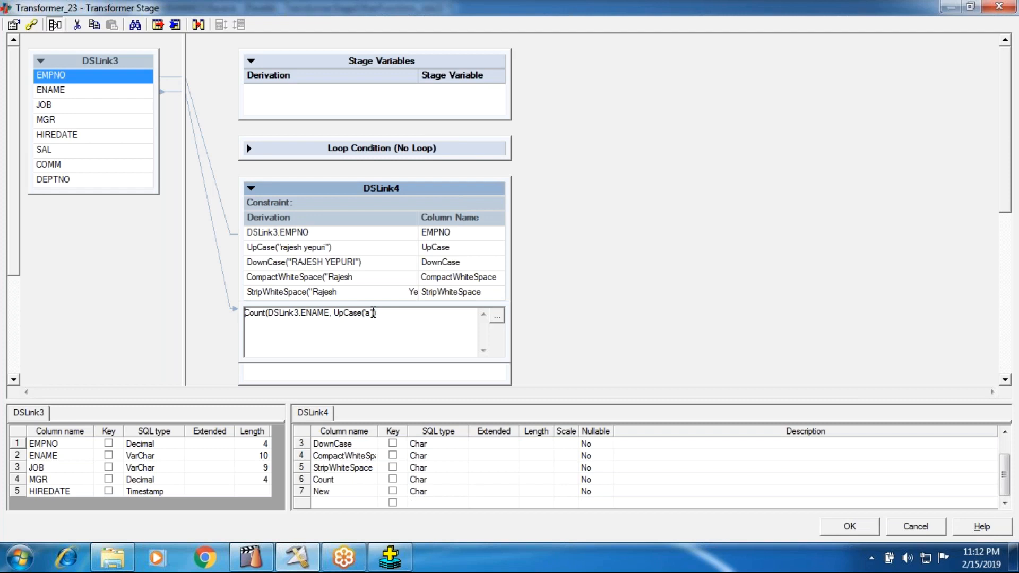
drag(374, 313, 244, 313)
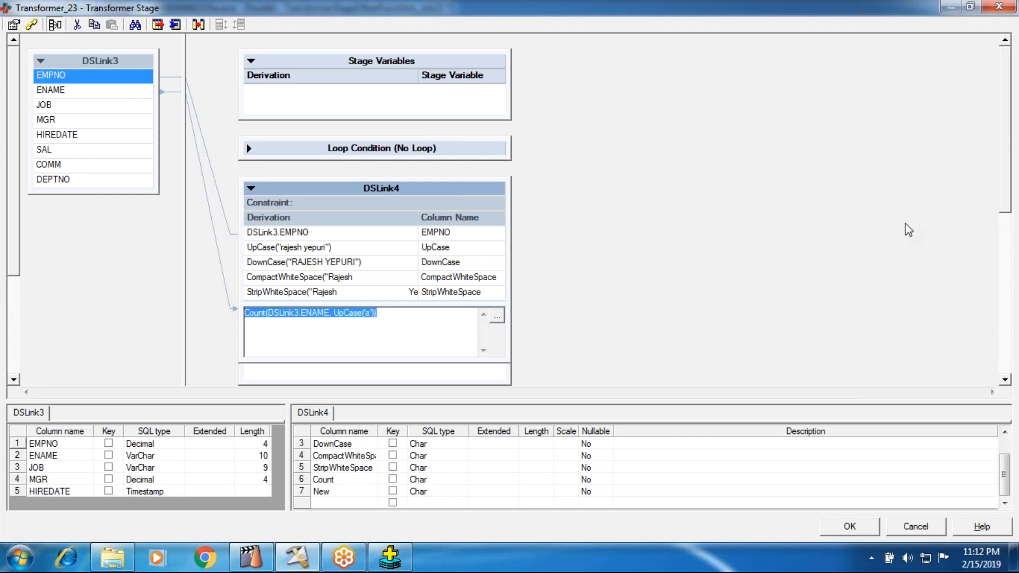
key(Delete)
right_click(246, 317)
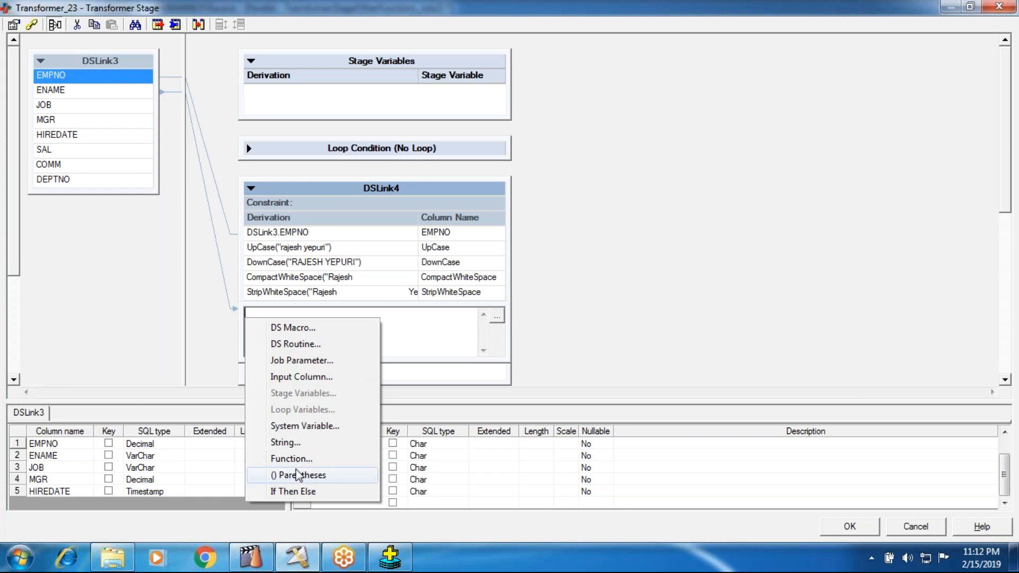
key(Escape)
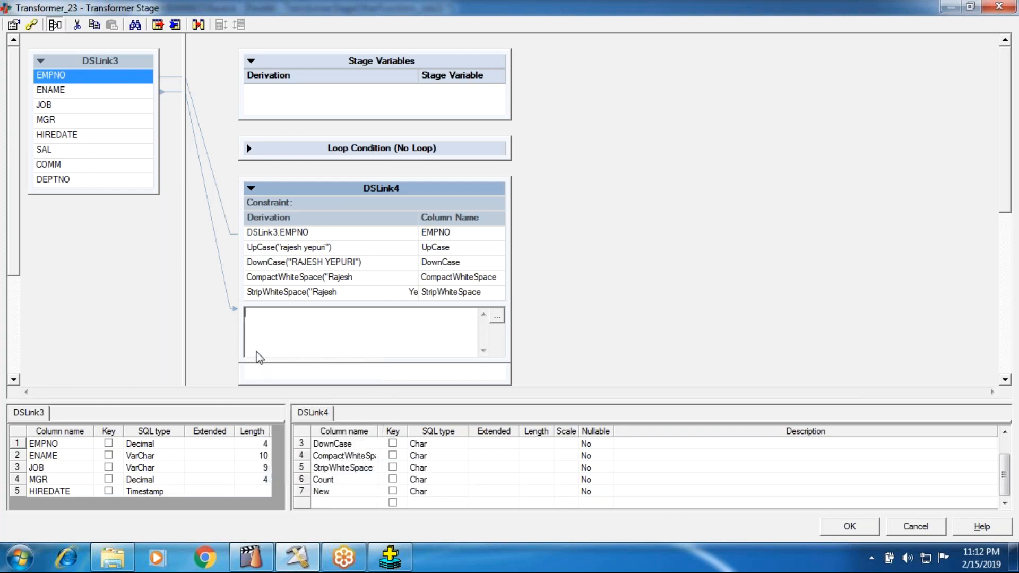
Insert the Count string function as the Count column's derivation, with input column DSLink3.HIREDATE as its string argument.
right_click(247, 313)
click(273, 459)
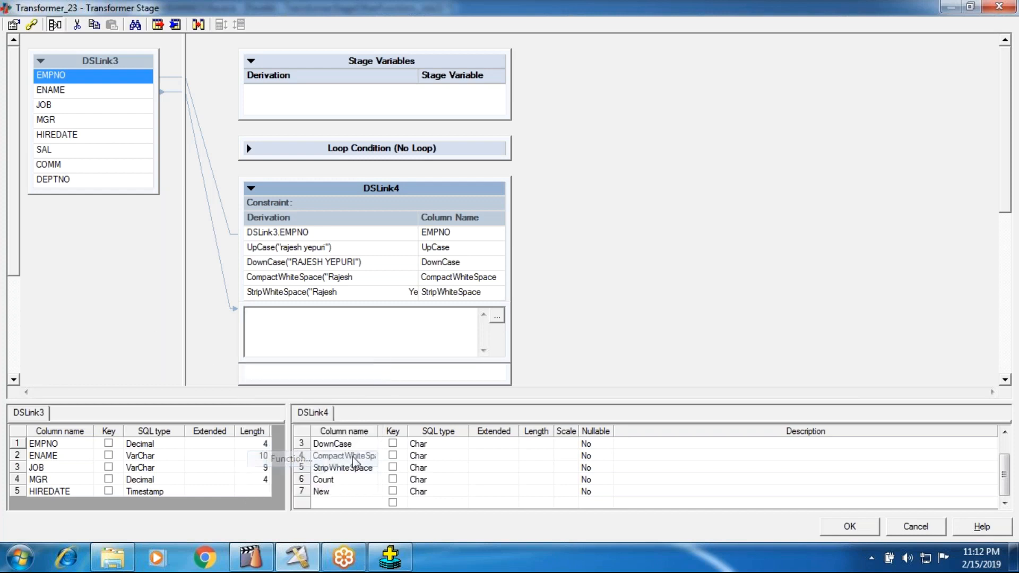
double_click(274, 415)
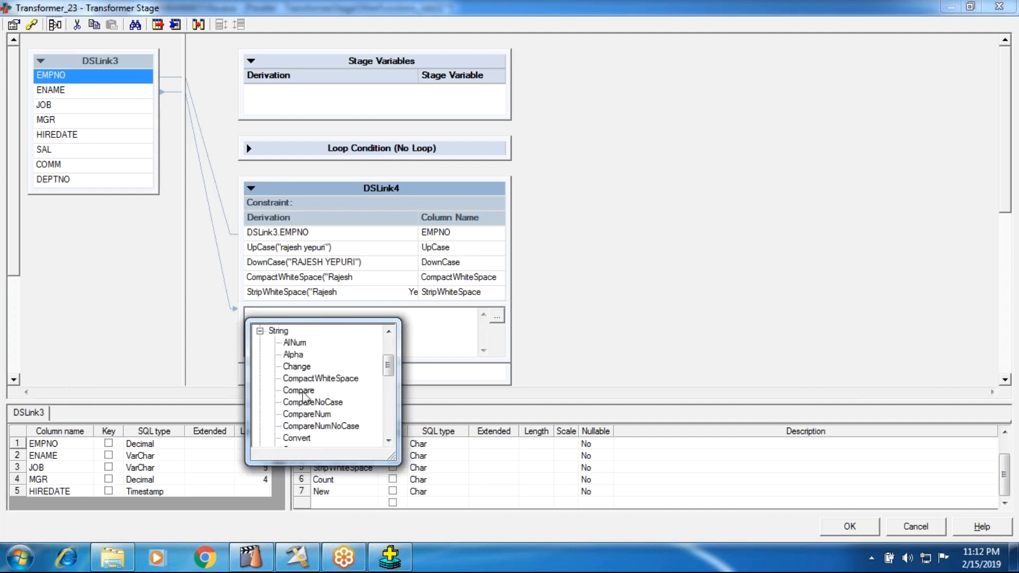
scroll(299, 433, down, 1)
click(294, 413)
key(Return)
right_click(300, 317)
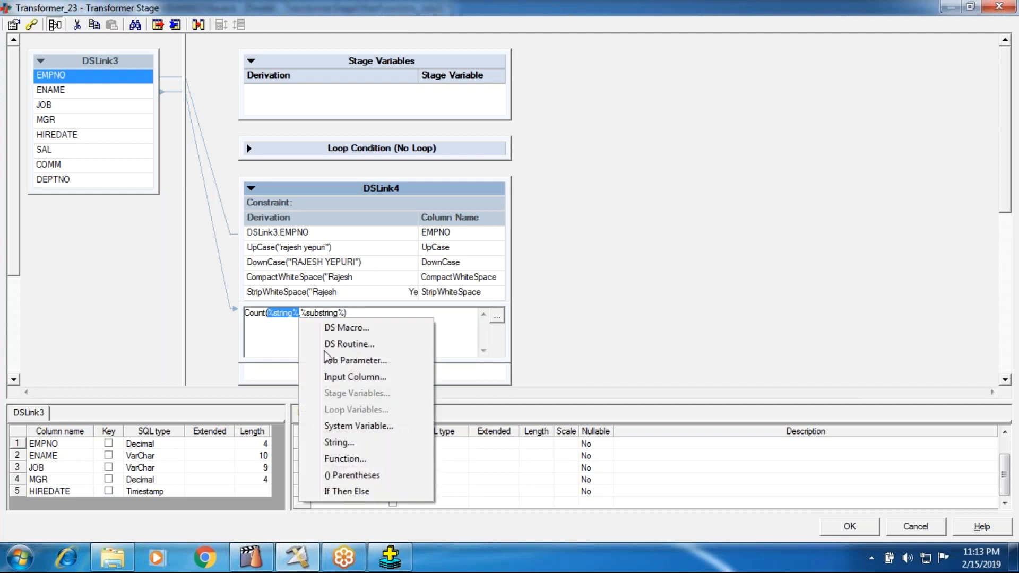
click(340, 377)
double_click(358, 390)
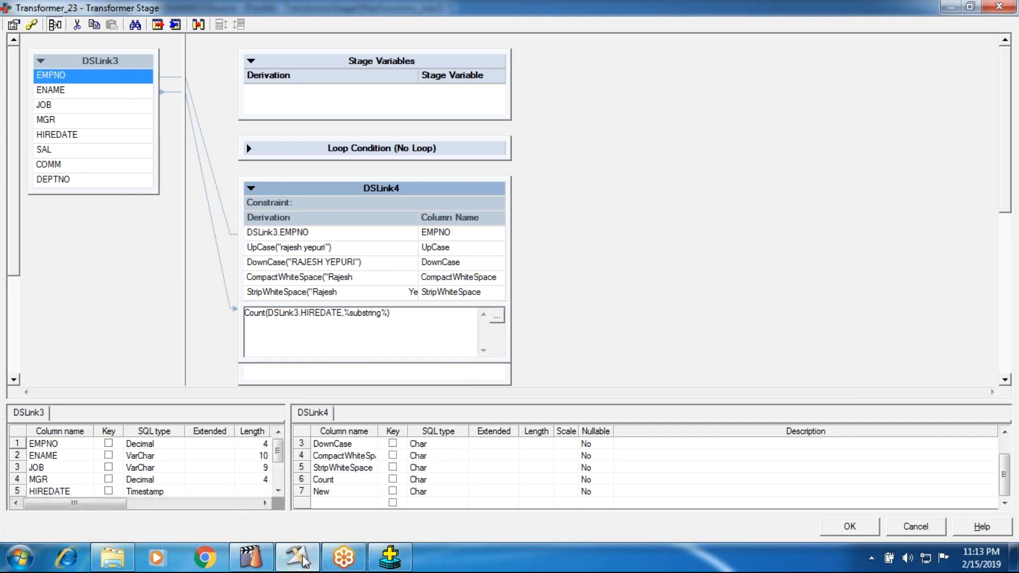
Switch to Oracle SQL*Plus, run "select * from emp;" and examine the separator used in the HIREDATE values.
click(390, 557)
text(se)
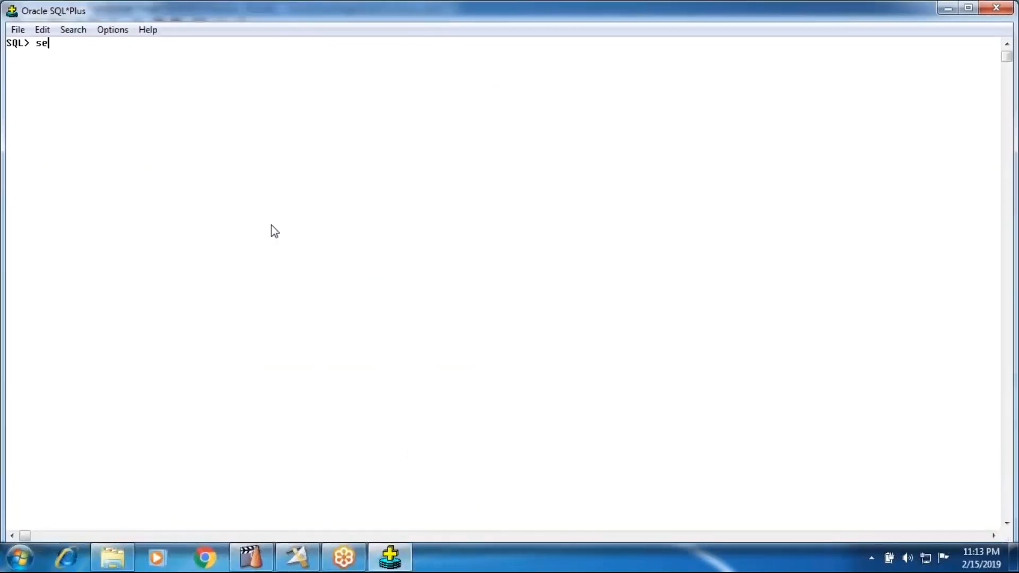
text(lect * from emo)
key(BackSpace)
text(p;)
key(Return)
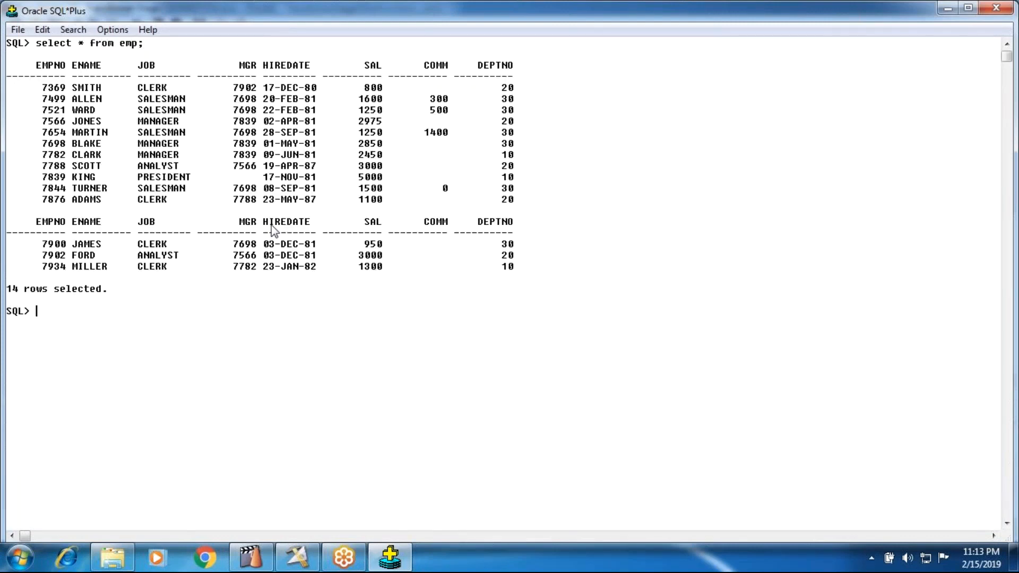
click(275, 88)
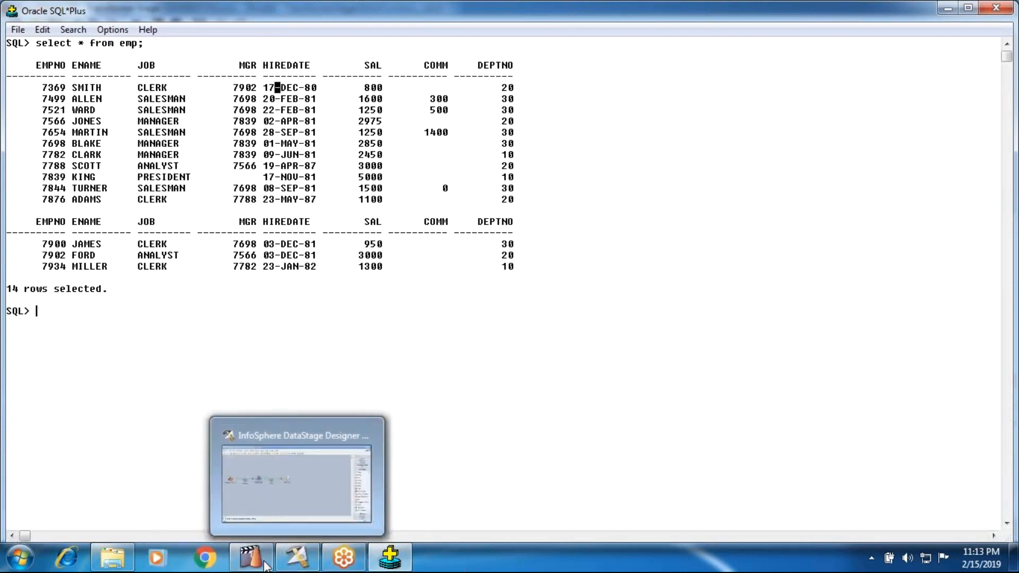
Switch back to the DataStage transformer and replace the substring placeholder in the Count derivation with '-'.
click(283, 560)
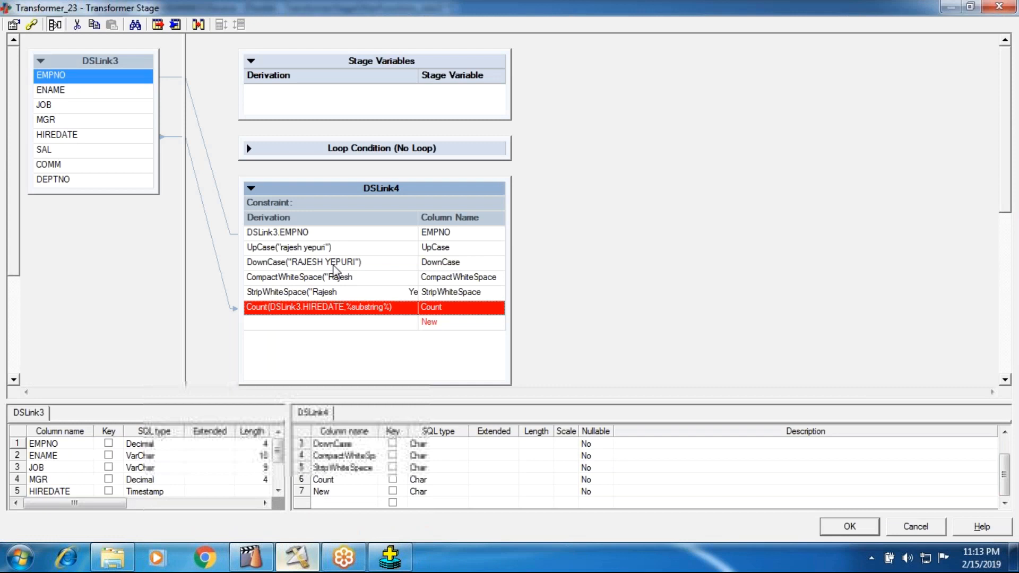
click(353, 314)
double_click(353, 313)
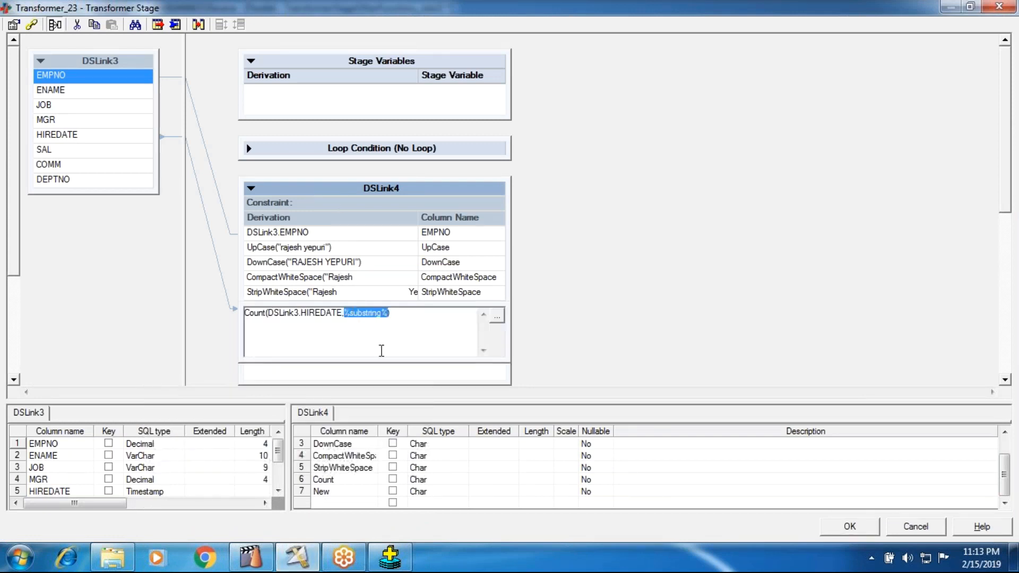
text(1_)
key(BackSpace)
key(Return)
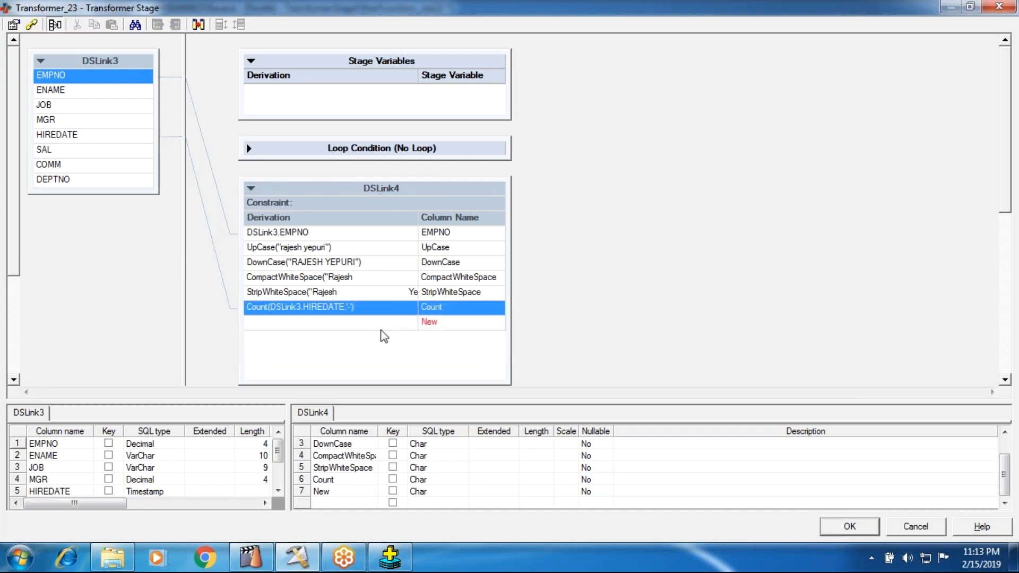
click(355, 324)
click(358, 325)
right_click(245, 331)
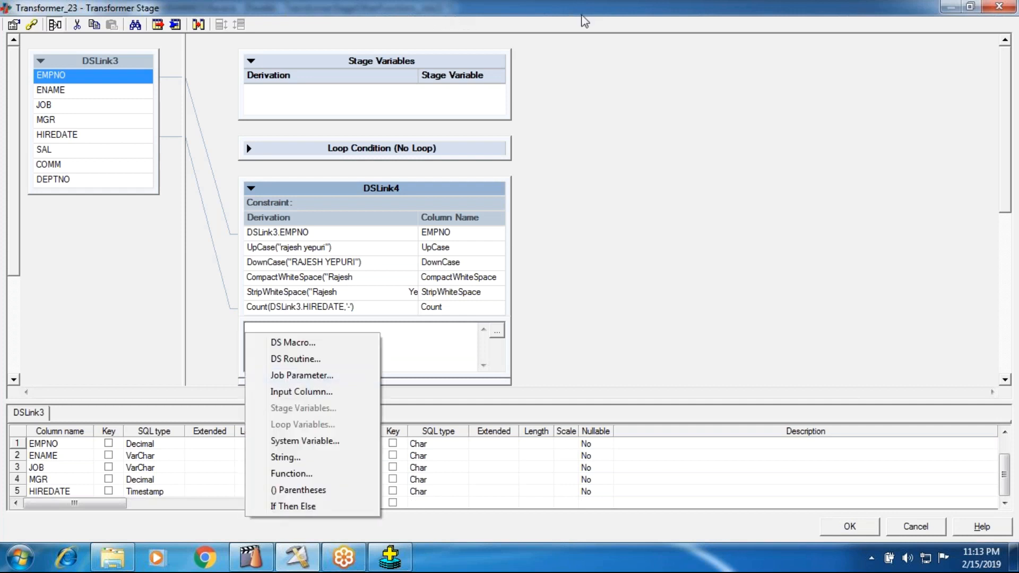
click(754, 187)
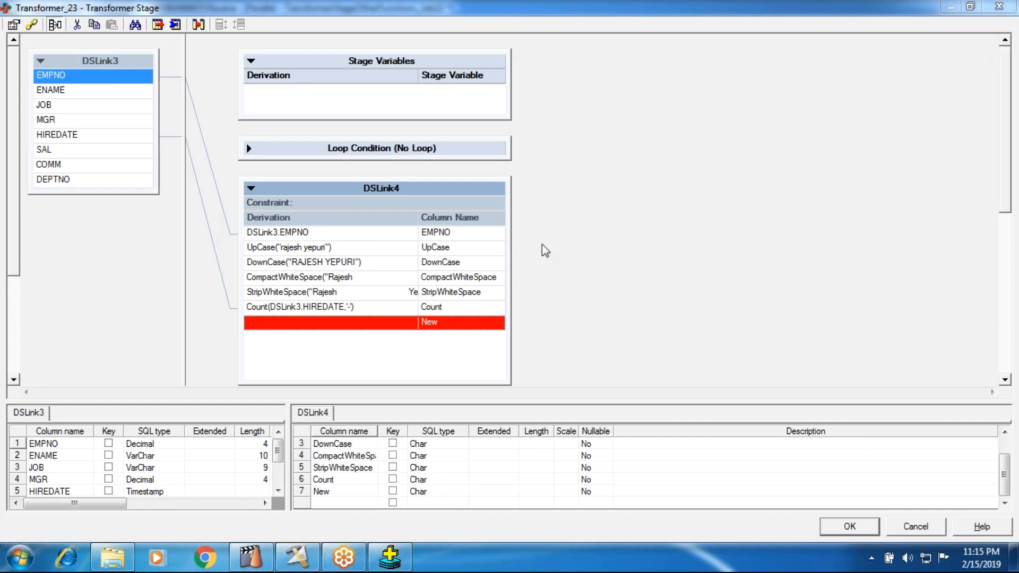
Insert the Dcount string function into the empty derivation of the New column in DSLink4.
double_click(347, 327)
right_click(246, 333)
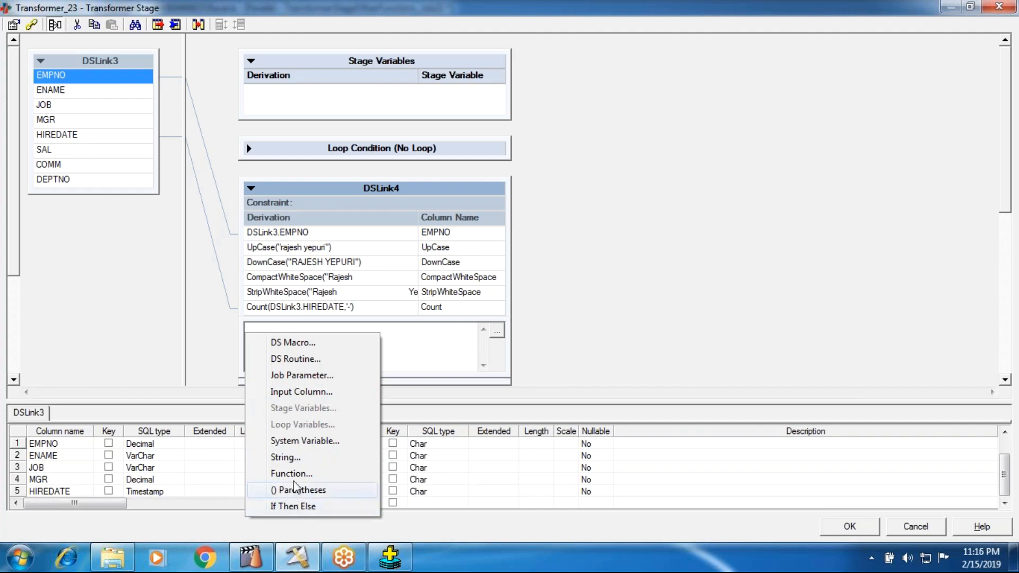
click(294, 478)
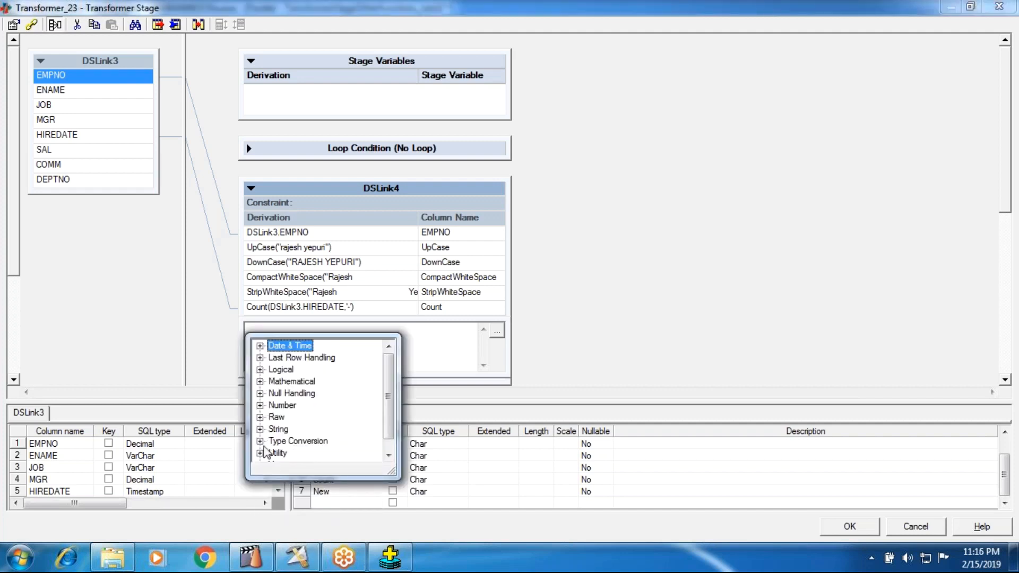
scroll(271, 461, down, 1)
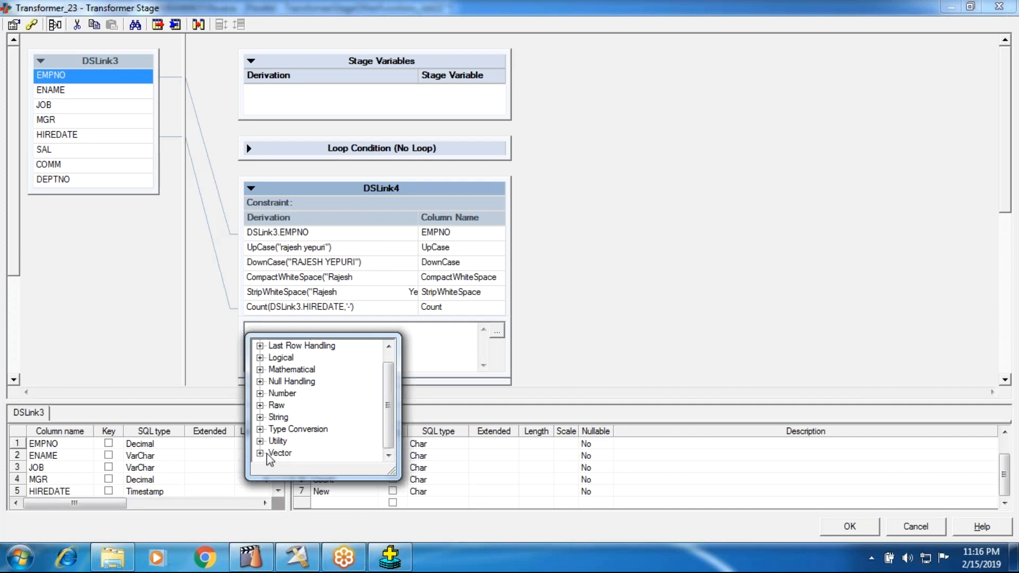
click(260, 417)
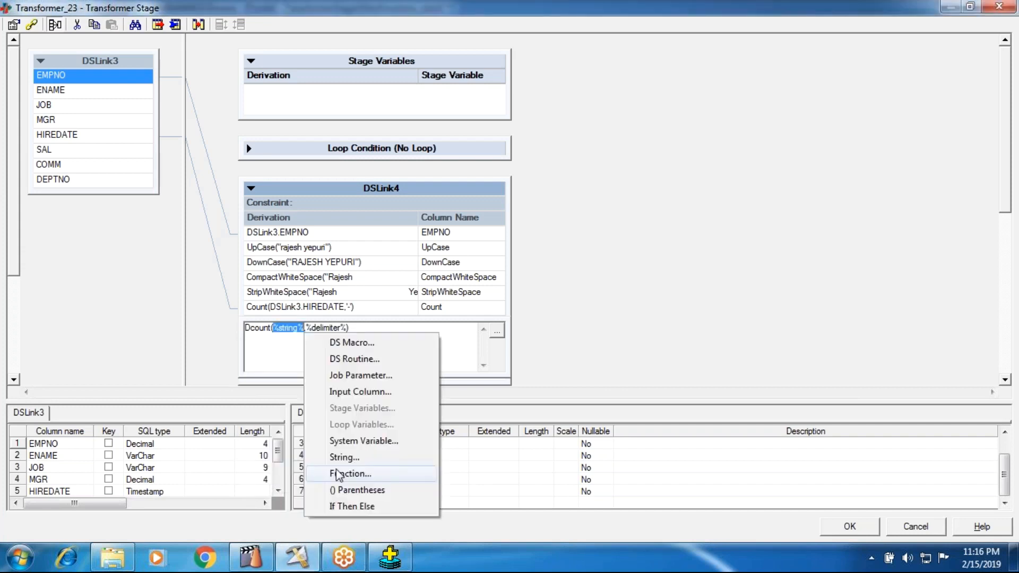
click(337, 474)
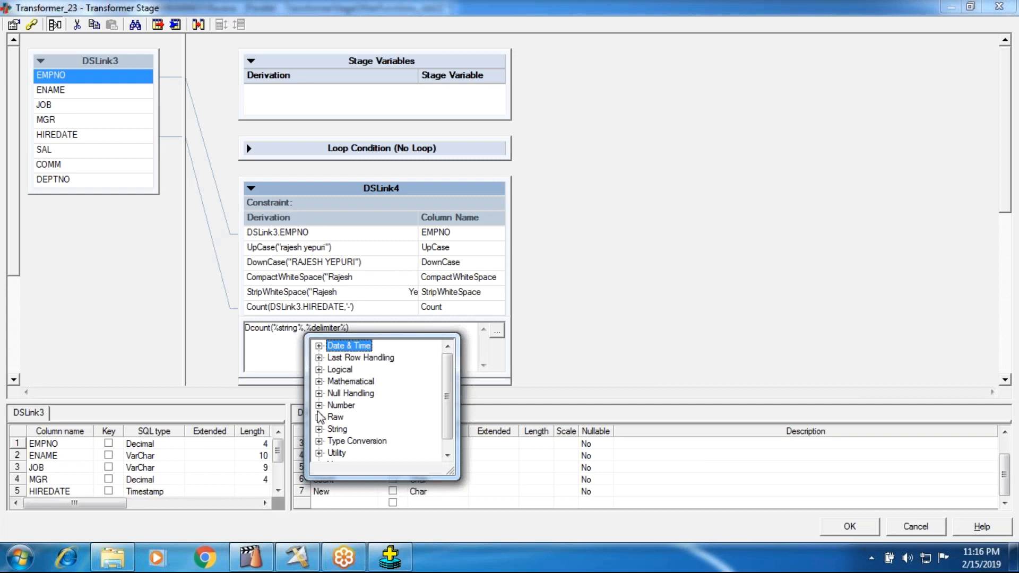
Complete the Dcount derivation with input column DSLink3.HIREDATE as the string and '-' as the delimiter.
click(296, 327)
right_click(297, 328)
click(360, 391)
click(344, 403)
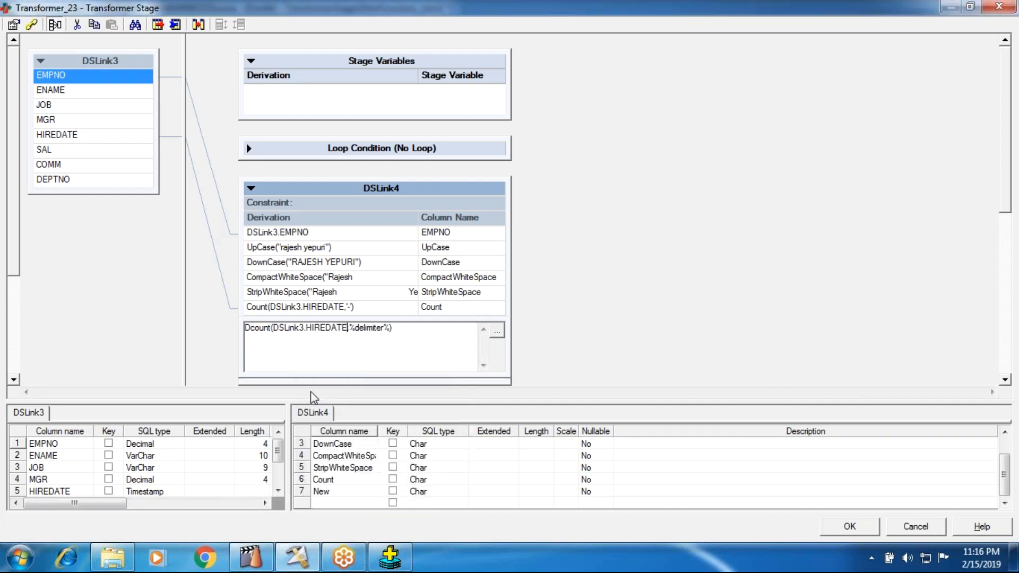
click(359, 330)
text('-)
key(Return)
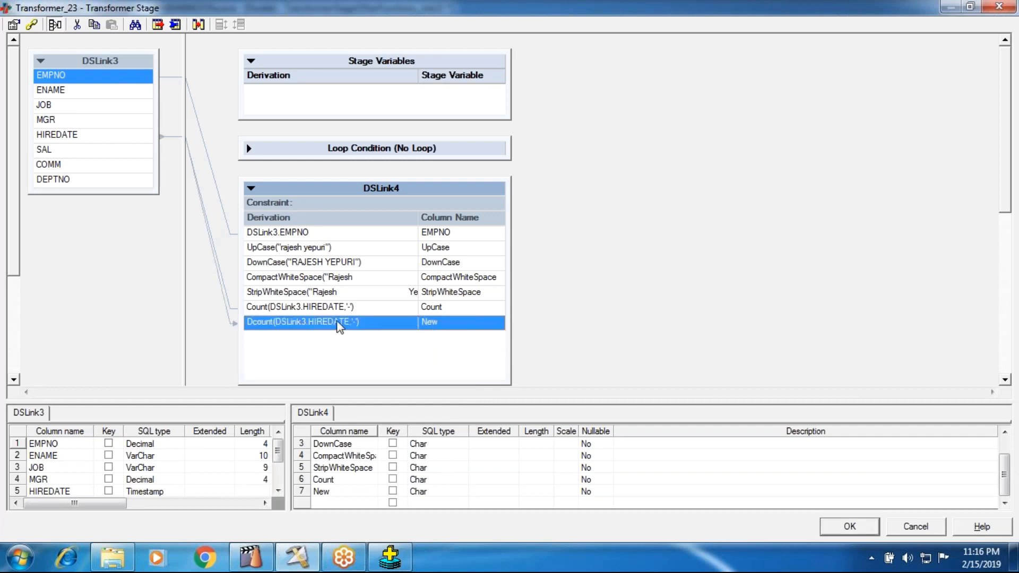
Rename the New output column of DSLink4 as Dcount.
double_click(335, 479)
key(ctrl+c)
double_click(329, 491)
key(ctrl+v)
key(BackSpace)
text(c)
key(Return)
text(Dcount)
key(Return)
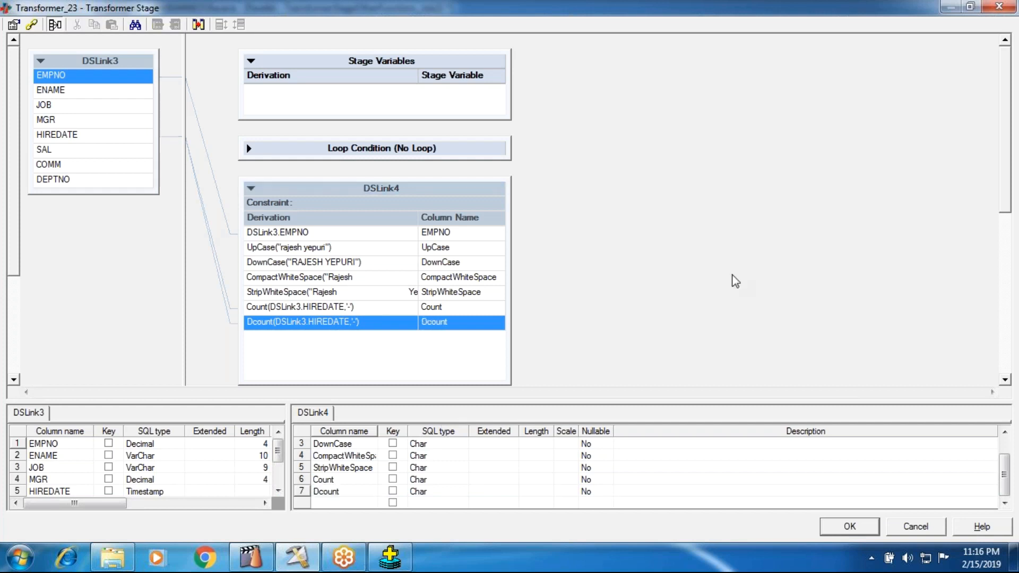
Accept the transformer edits, then compile and run the saved job TransformerStageOtherFunctions_Job22.
click(842, 526)
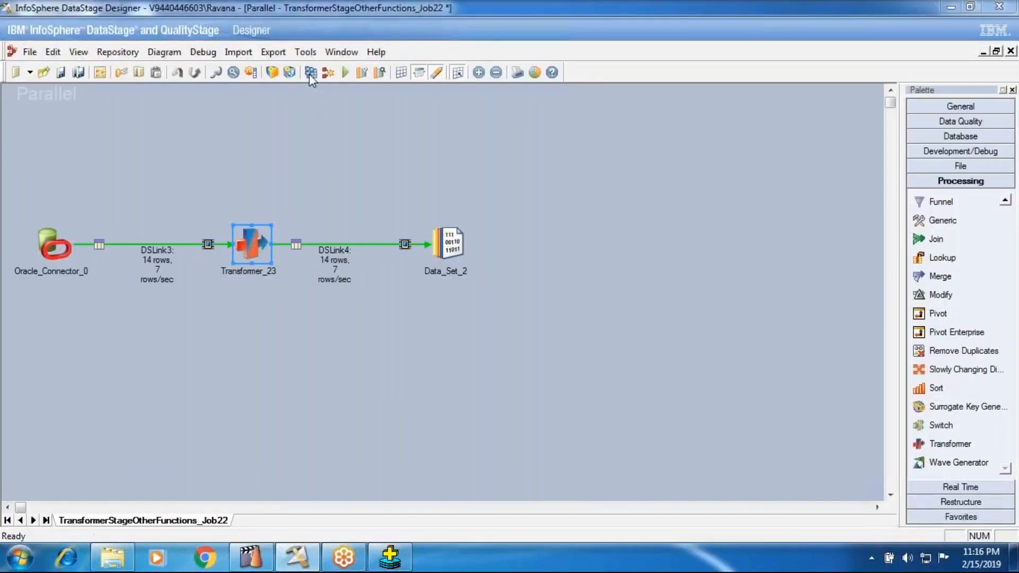
click(309, 73)
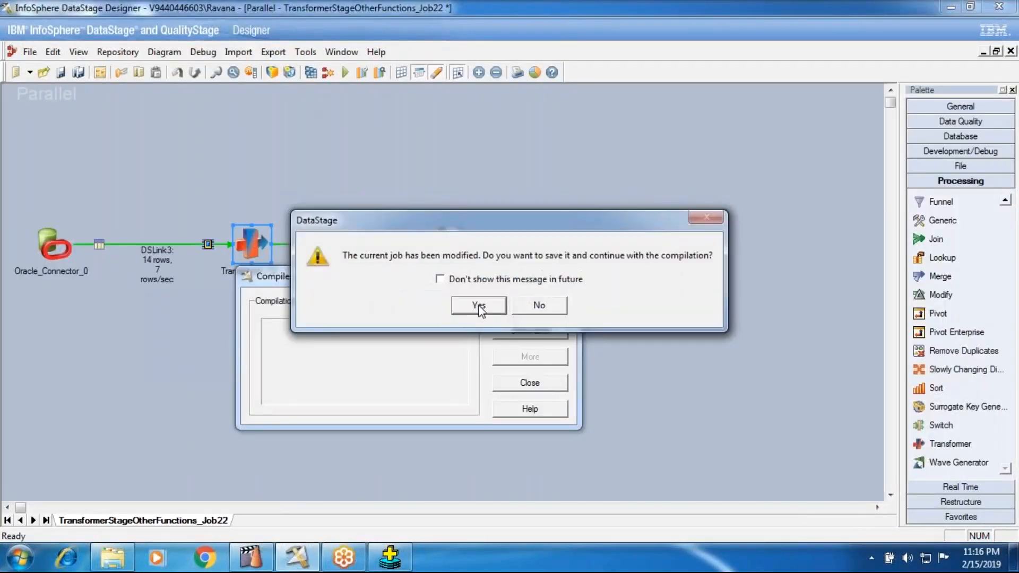
click(479, 304)
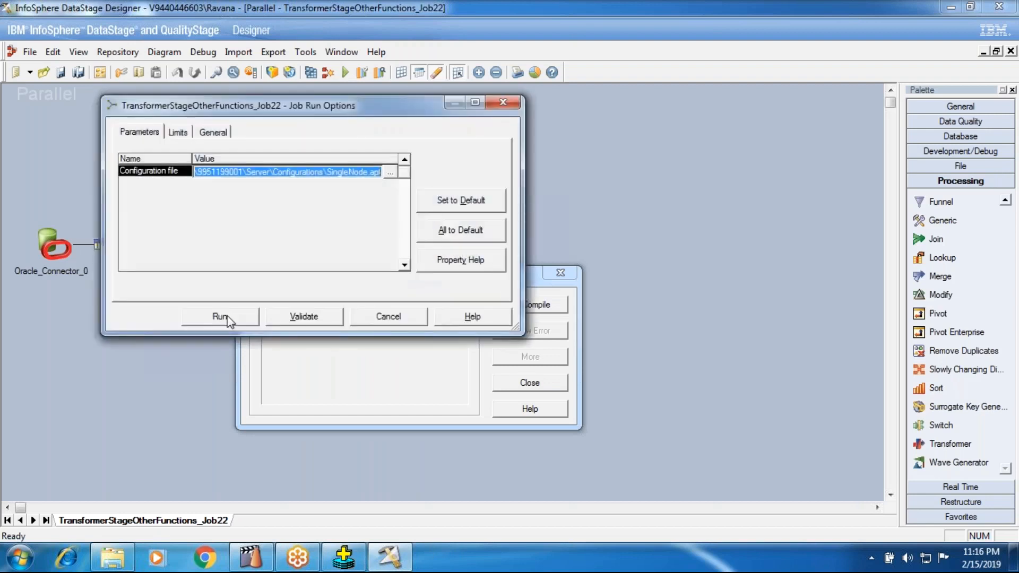
click(228, 318)
click(521, 385)
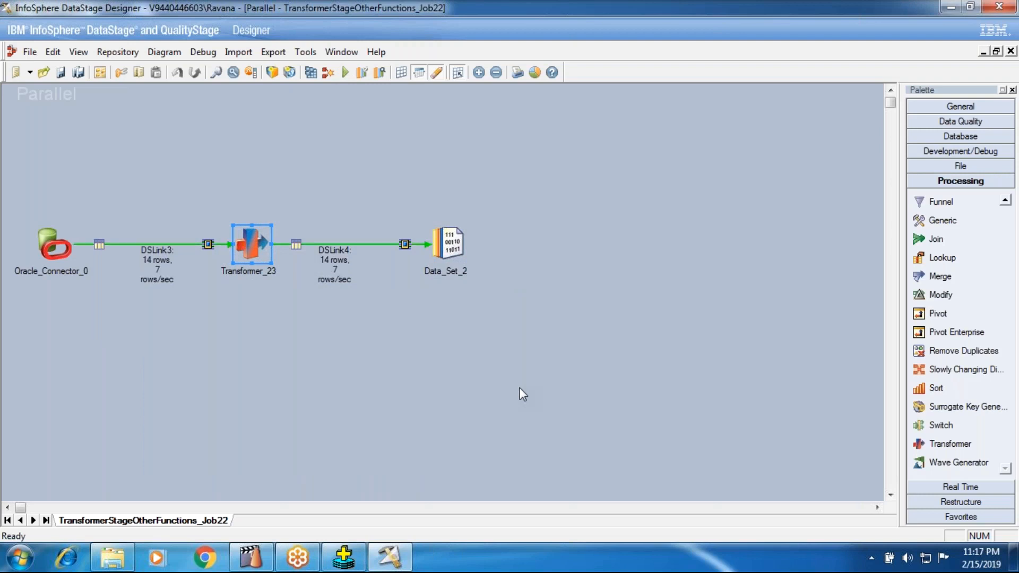
View the DSLink4 data of Data_Set_2 to check the Count and Dcount columns, and close the data browser.
right_click(456, 236)
click(514, 279)
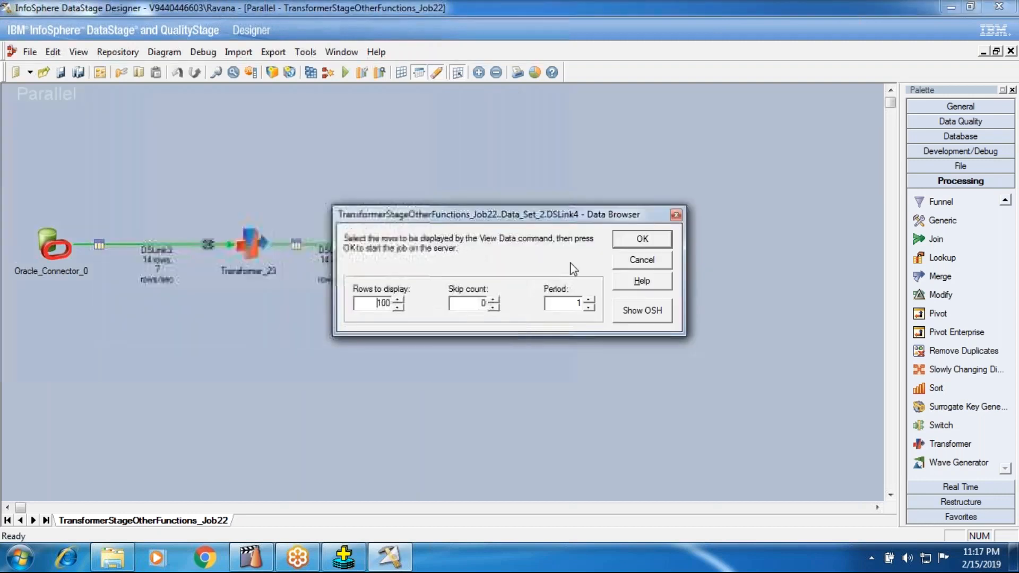
click(642, 238)
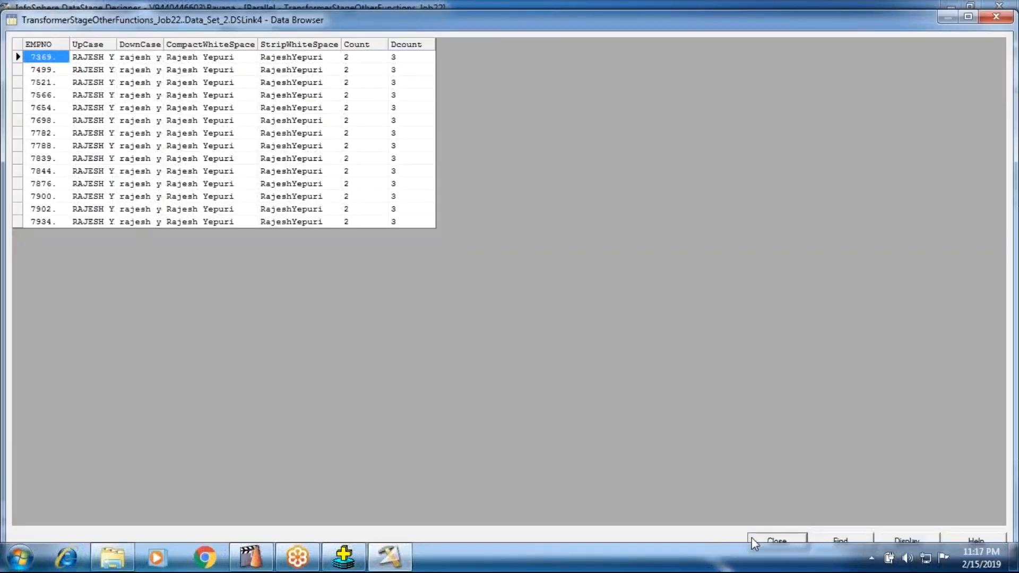
click(751, 537)
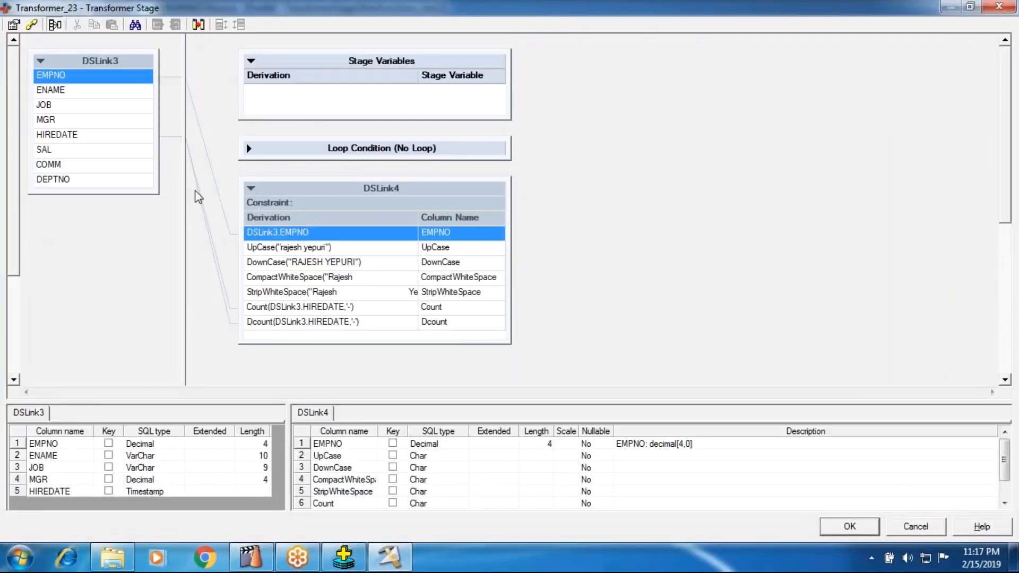
Map input column DSLink3.HIREDATE to a new output column in DSLink4 of Transformer_23 and accept the edits.
click(100, 121)
click(100, 136)
drag(100, 137, 274, 333)
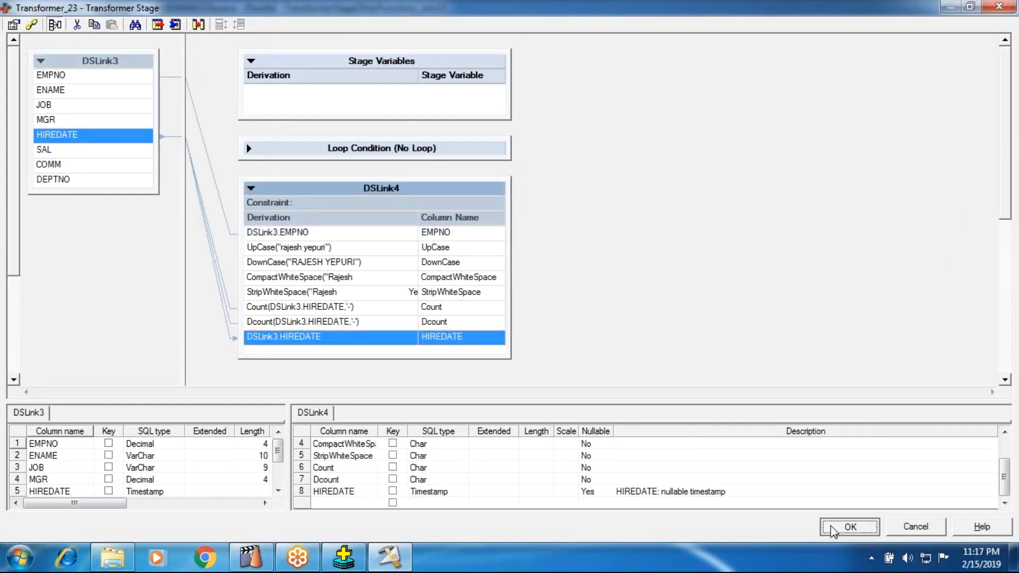
click(832, 528)
Save and compile the modified job with the HIREDATE output column and run it.
click(311, 73)
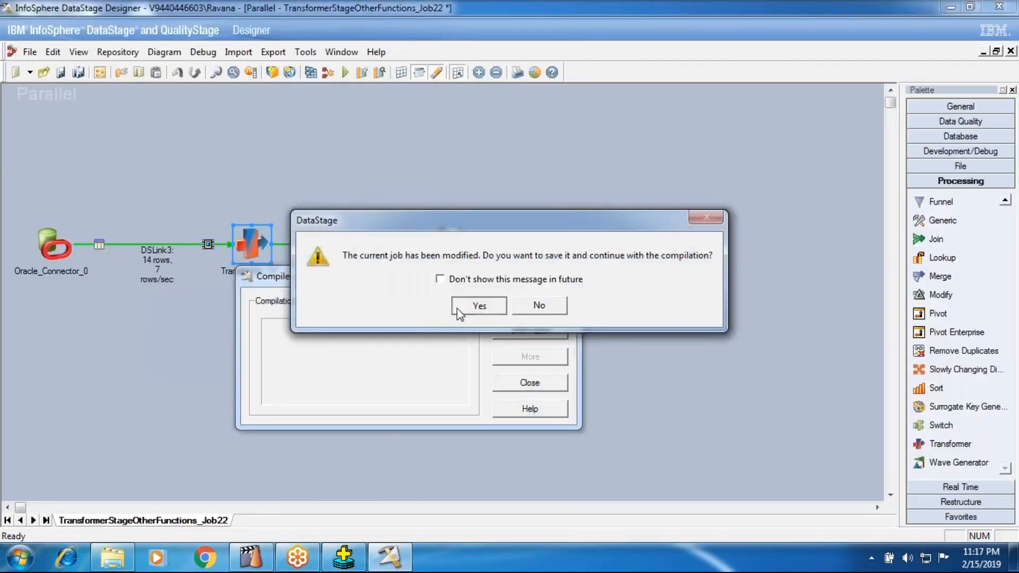
click(459, 307)
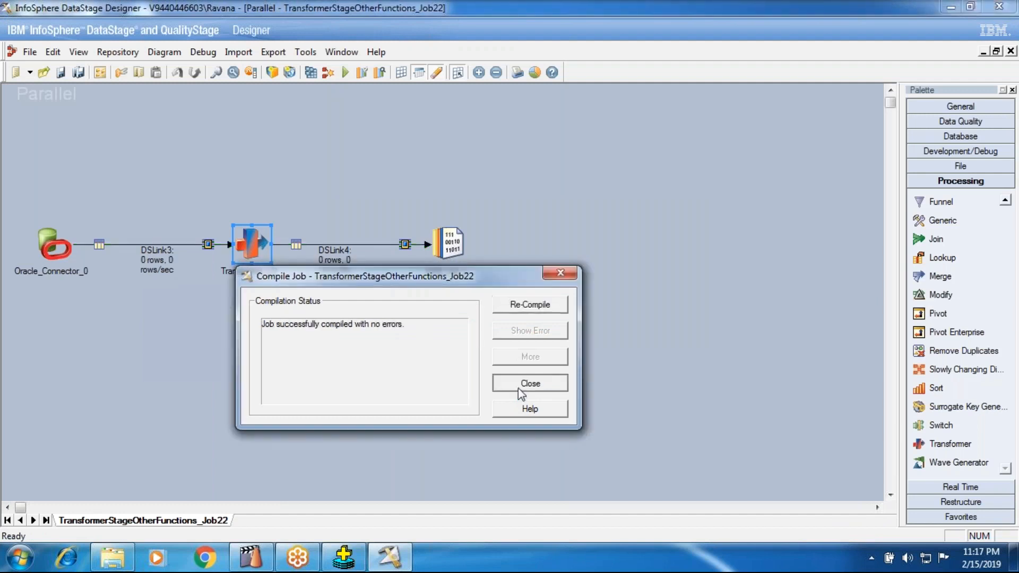
click(518, 387)
key(ctrl+F5)
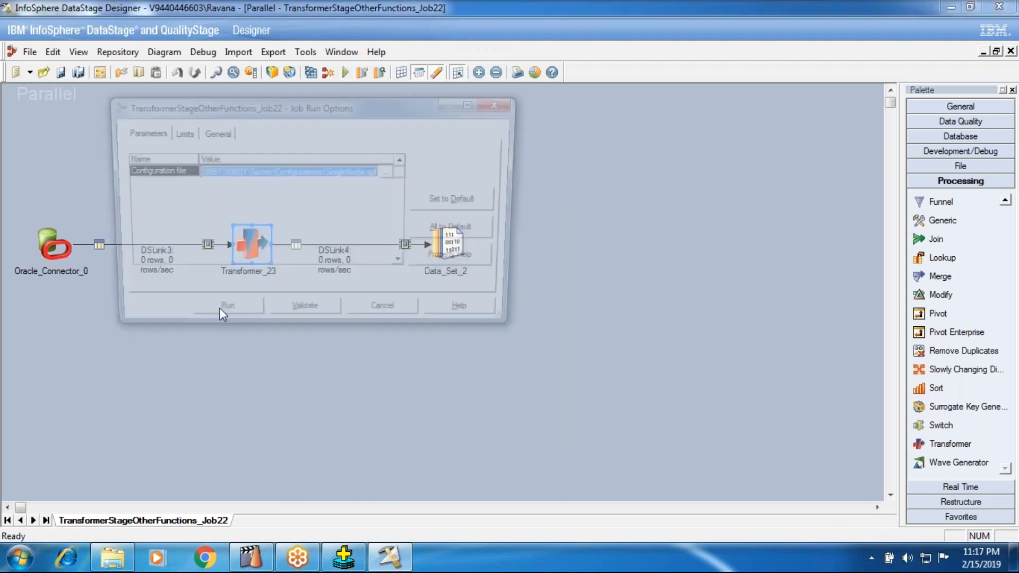
click(220, 317)
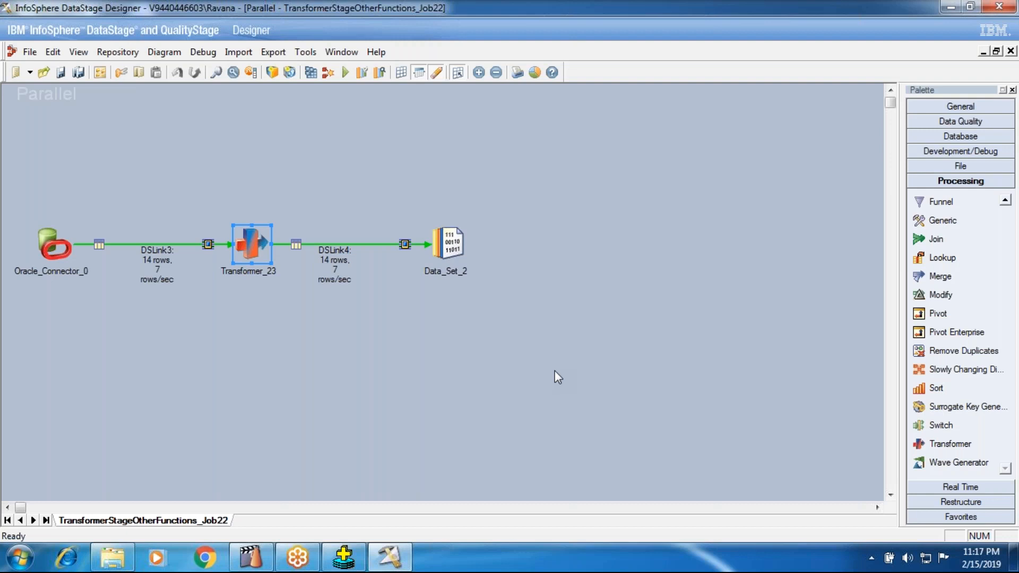
View the DSLink4 data of Data_Set_2 and widen the HIREDATE column to show full timestamps.
right_click(446, 239)
click(467, 282)
click(284, 318)
click(628, 243)
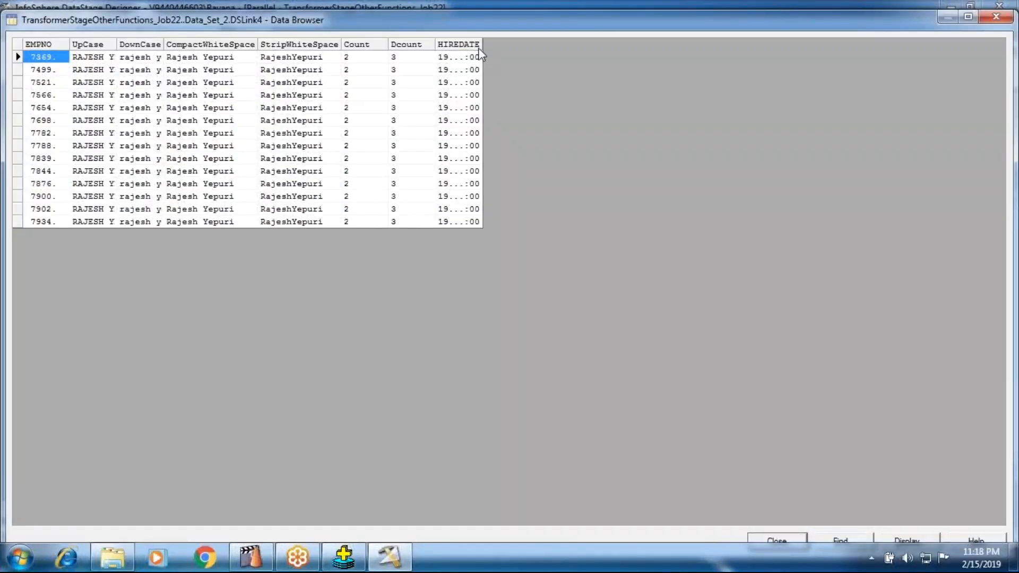
drag(481, 47, 654, 50)
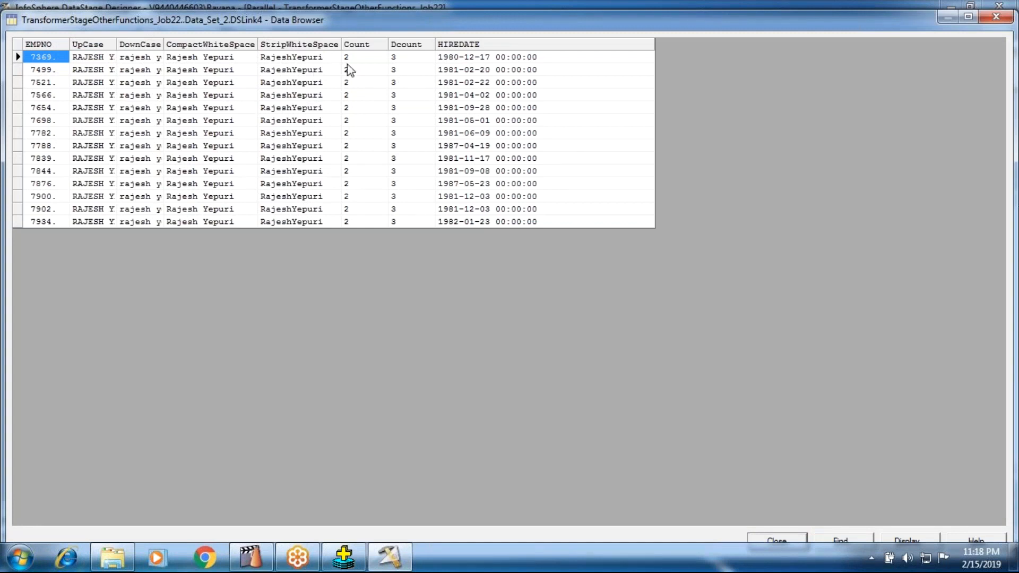
Compare the Count and Dcount values with the hyphens in the HIREDATE values, and close the data browser.
click(463, 61)
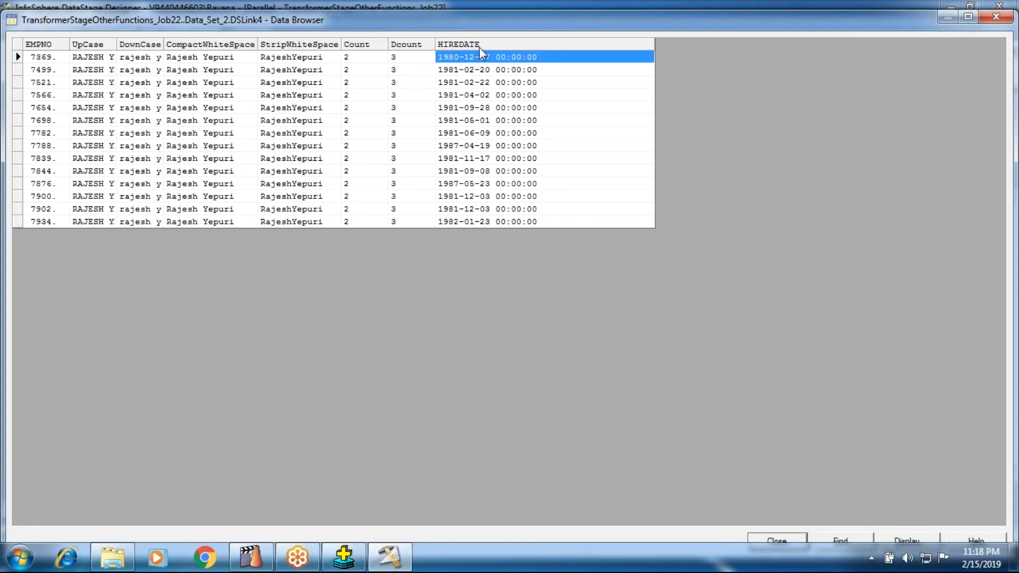
click(461, 70)
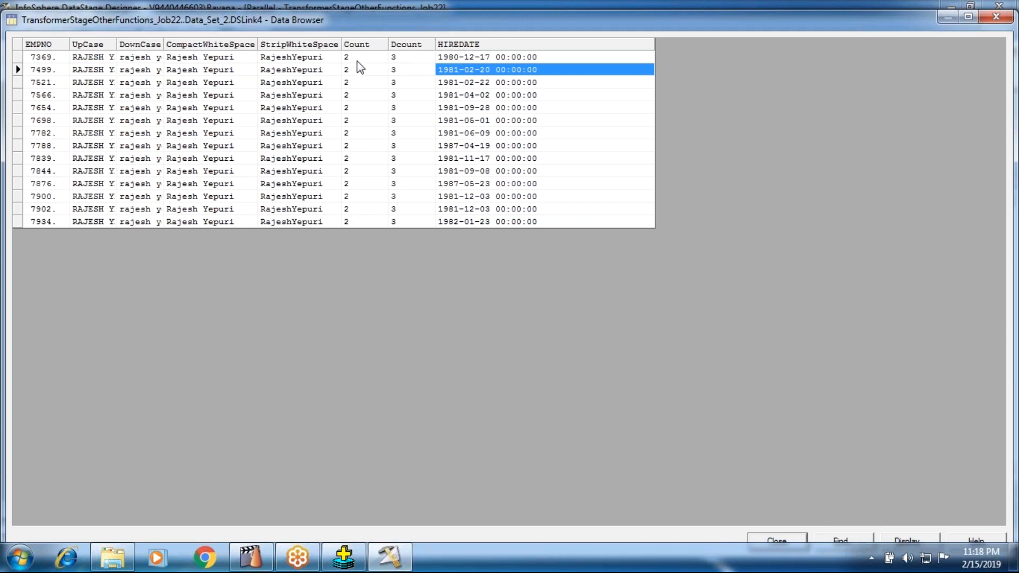
click(357, 60)
click(462, 60)
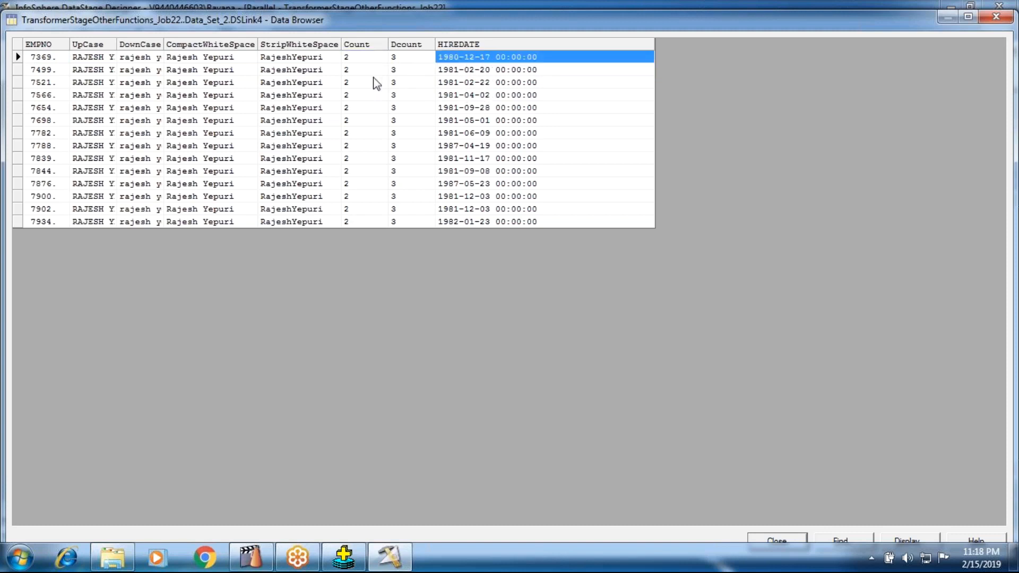
drag(367, 60, 365, 185)
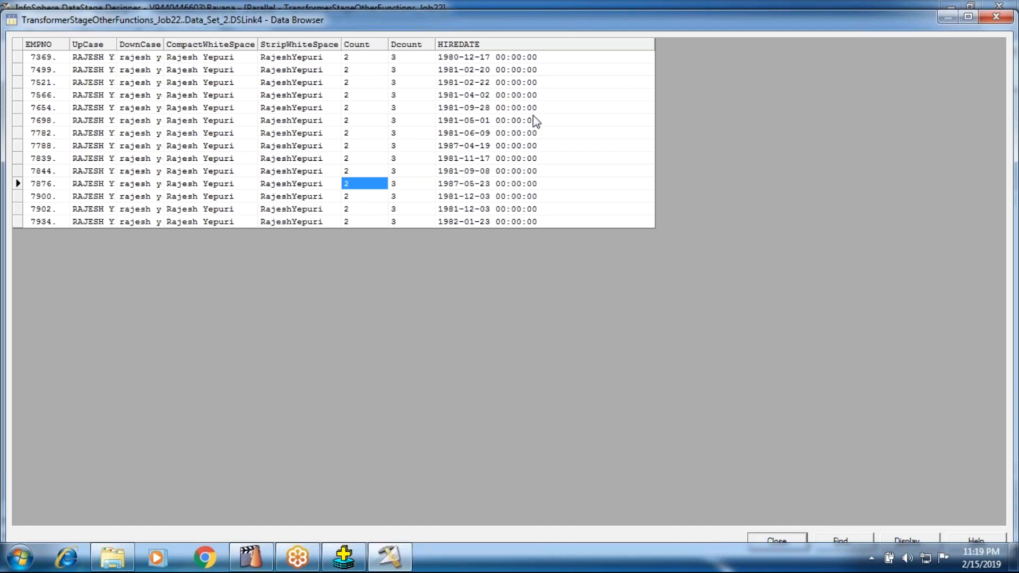
click(772, 539)
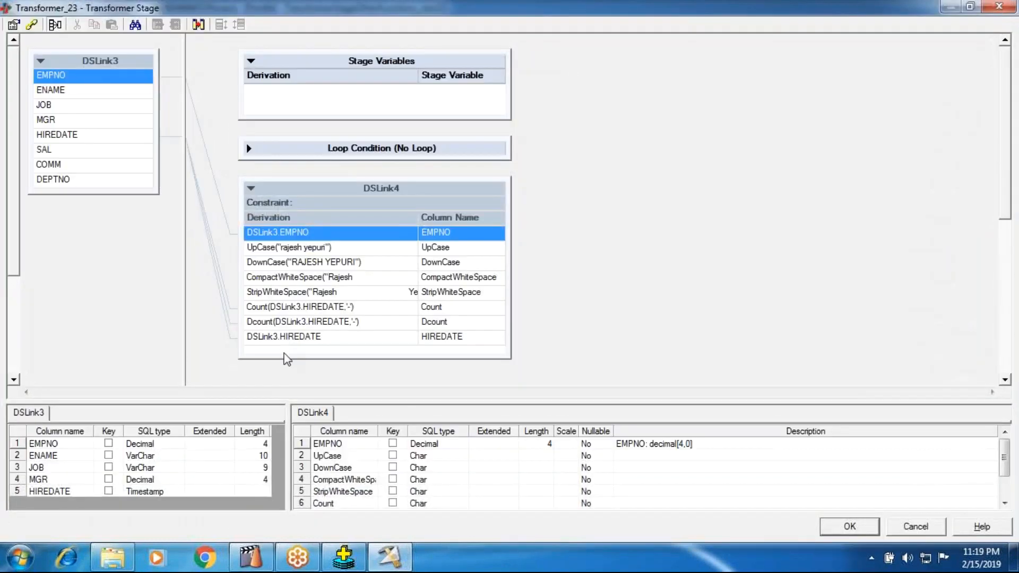
Enlarge the DSLink4 output table in Transformer_23, append a new column and open its derivation for editing.
drag(285, 358, 278, 385)
right_click(281, 365)
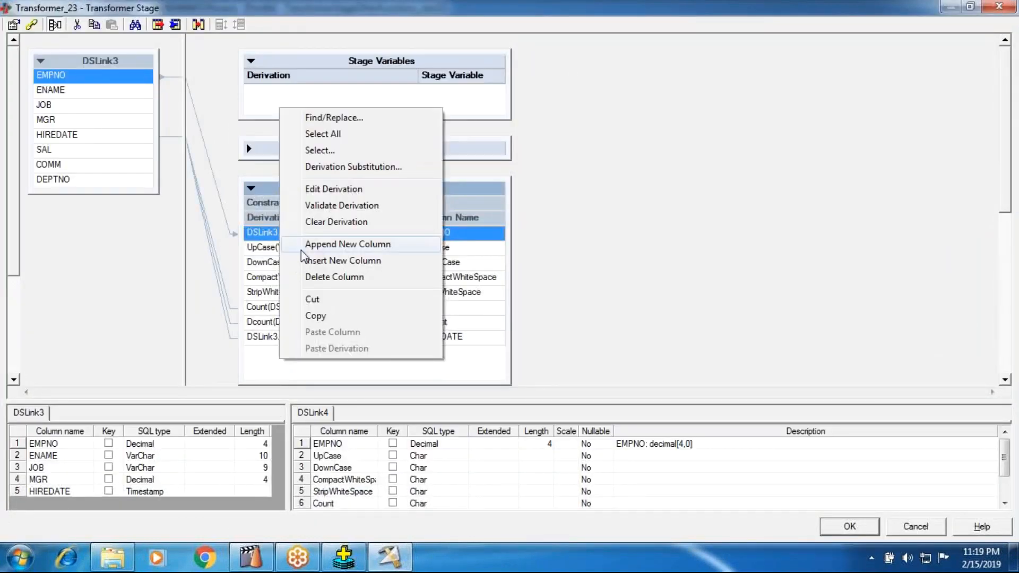
click(302, 245)
double_click(316, 343)
right_click(246, 340)
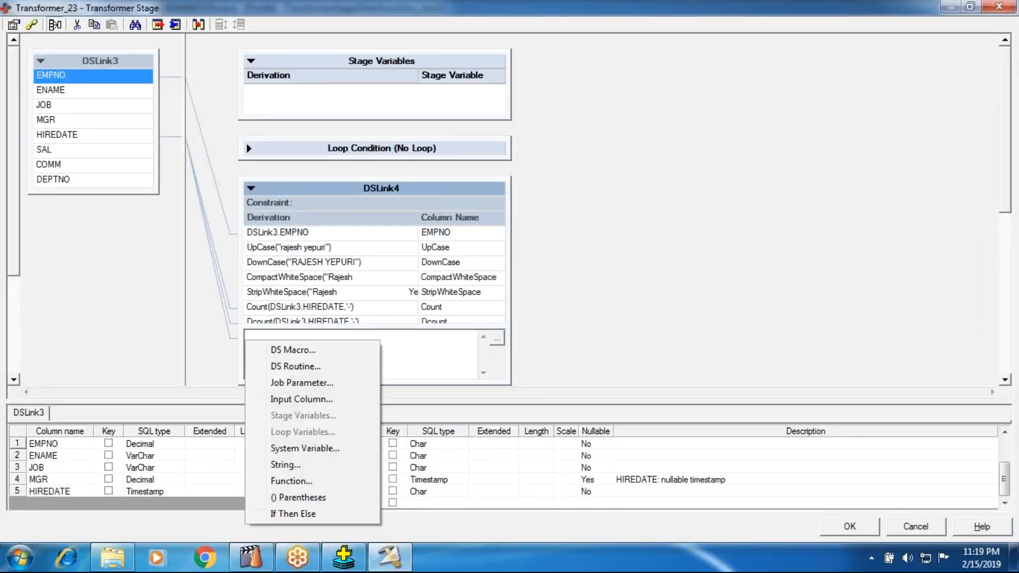
click(286, 467)
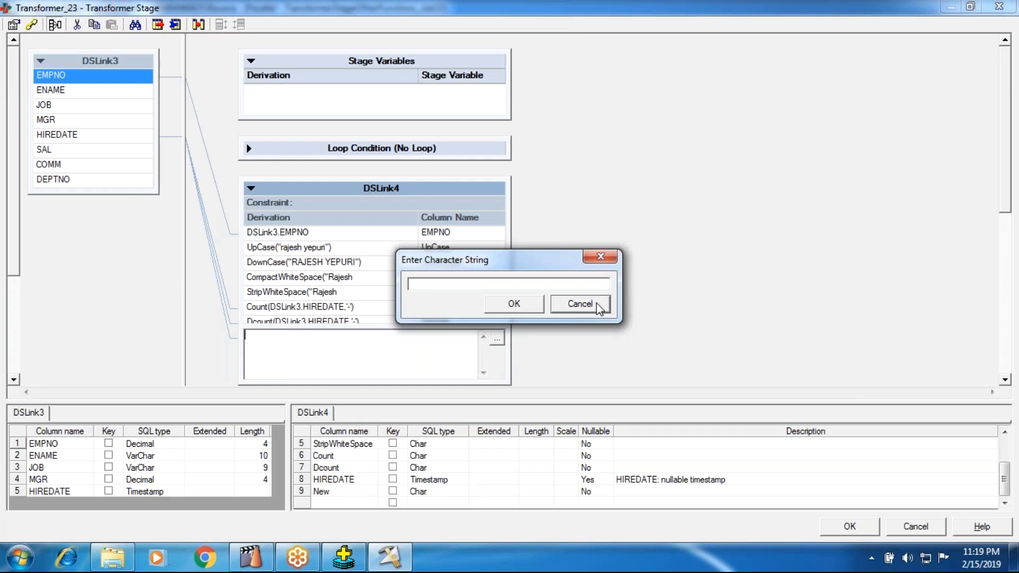
click(581, 303)
right_click(292, 365)
key(Escape)
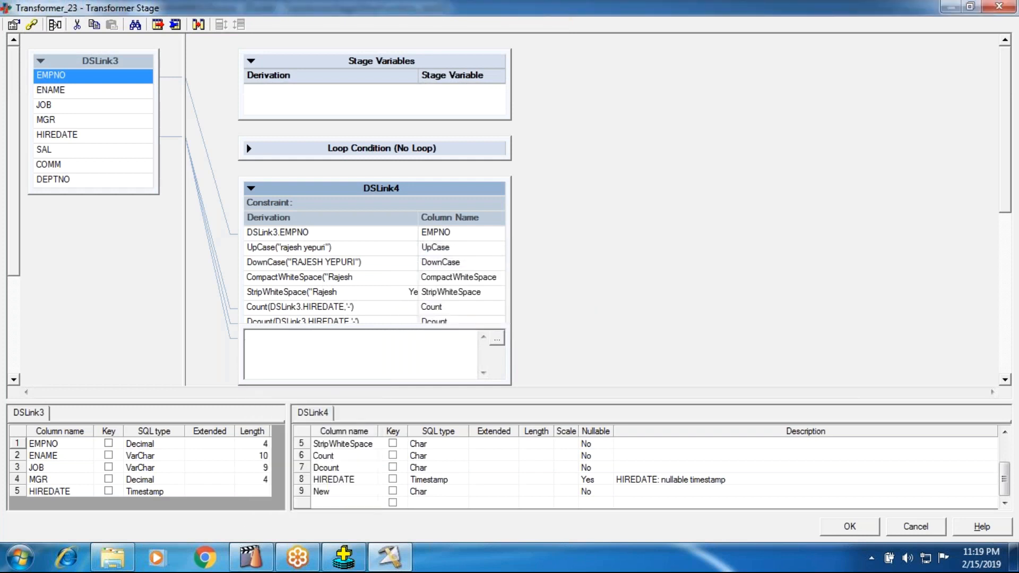
Enter the derivation Len(DSLink3.ENAME) for the New column of DSLink4, using ENAME as the input column.
text(Len(")
right_click(363, 352)
click(318, 399)
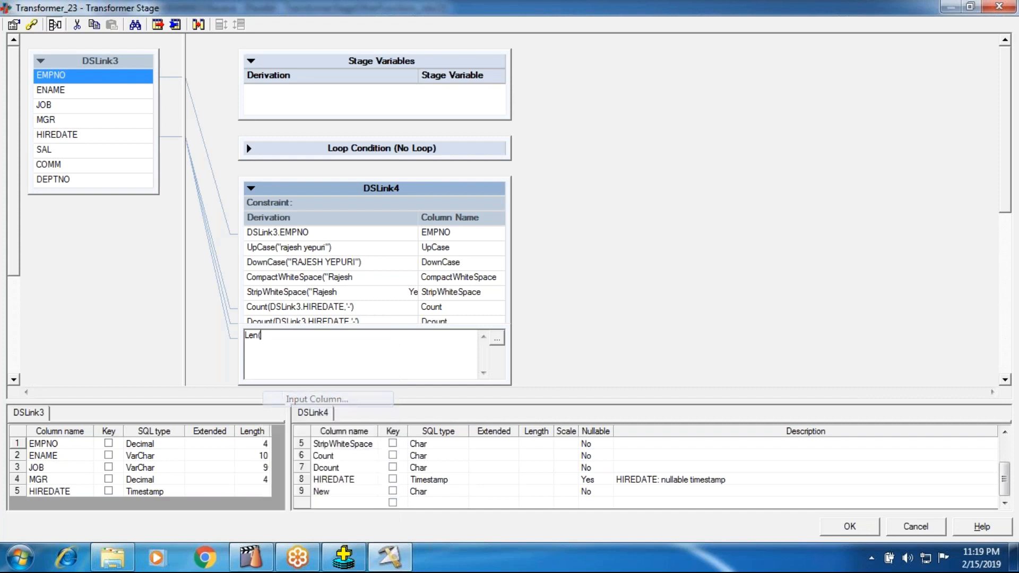
double_click(312, 400)
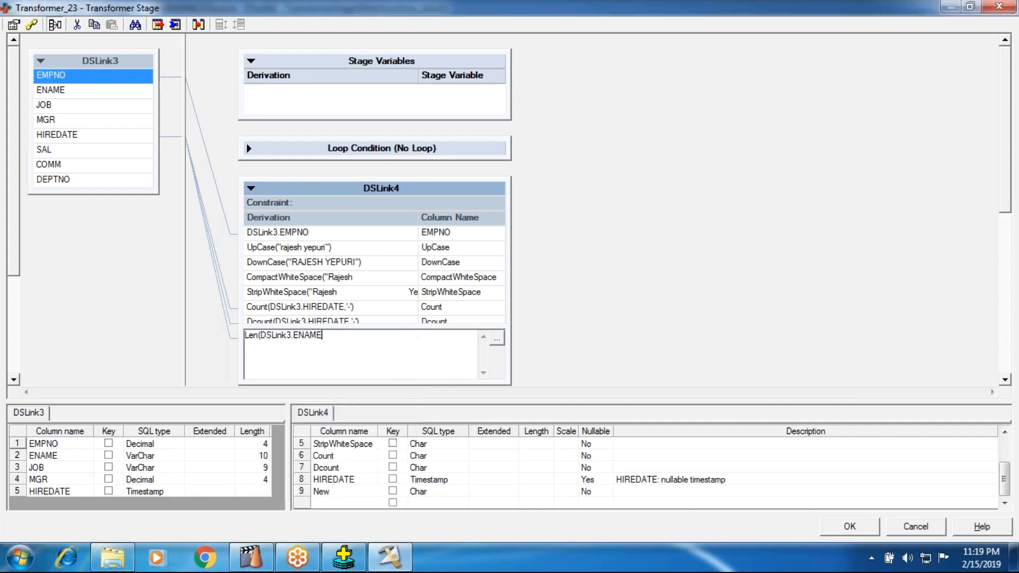
text())
key(Return)
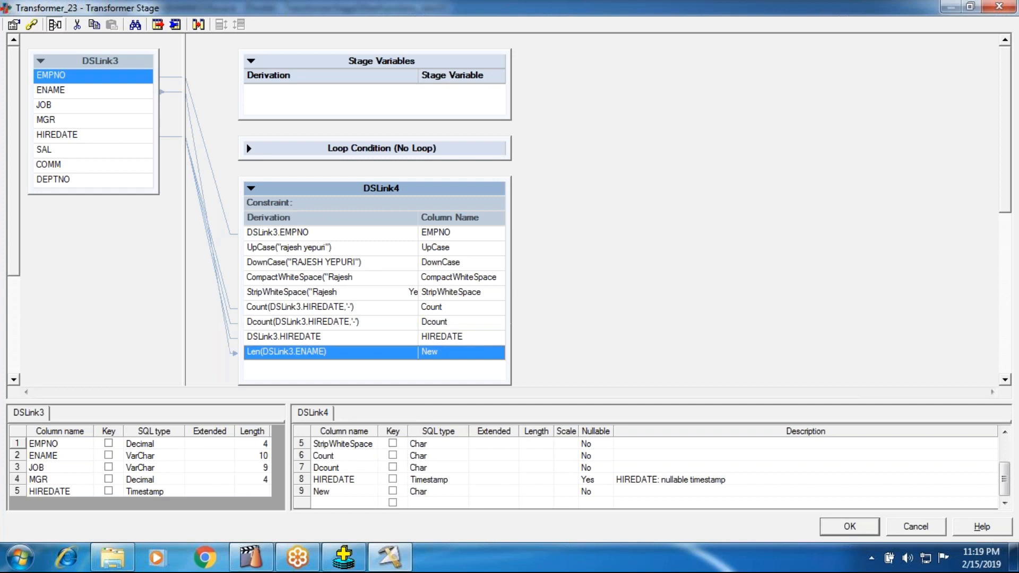
Rename the New output column of DSLink4 as Length and accept the transformer edits.
click(804, 260)
double_click(353, 491)
text(Le)
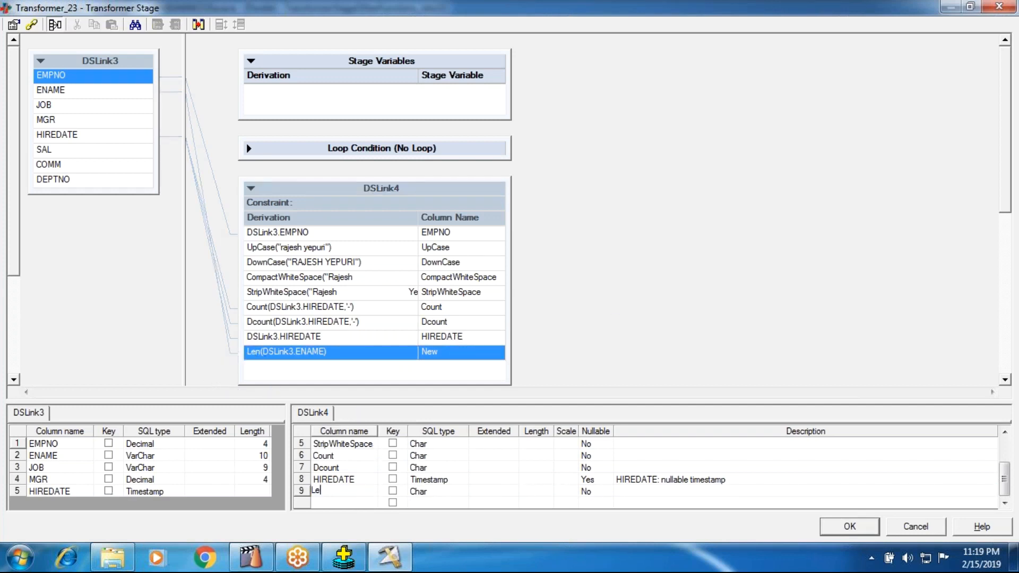
text(ngth)
click(659, 297)
click(861, 526)
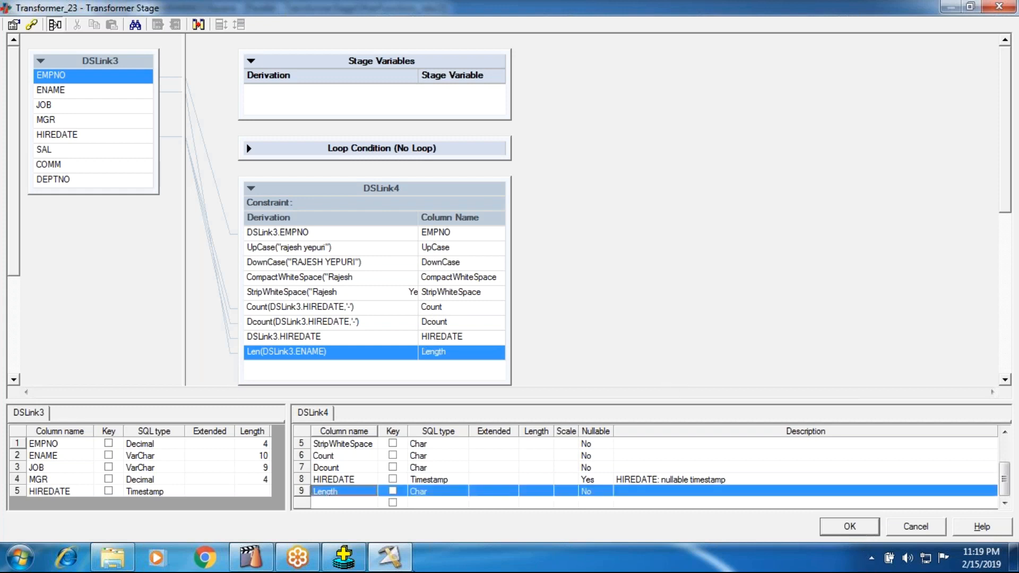
click(849, 532)
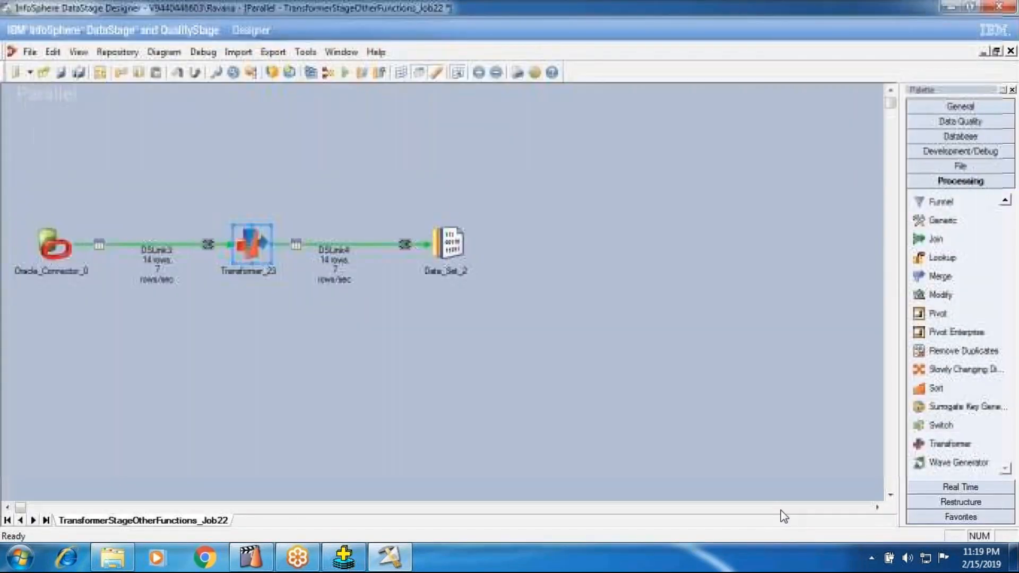
Save and compile the job with the Length column and run it.
click(310, 73)
click(480, 306)
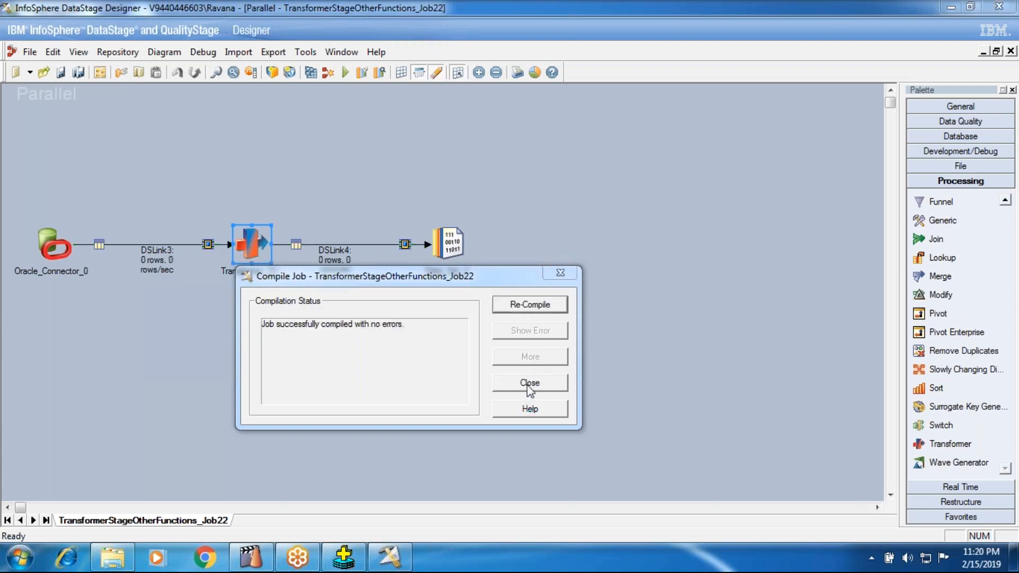
click(527, 382)
click(345, 72)
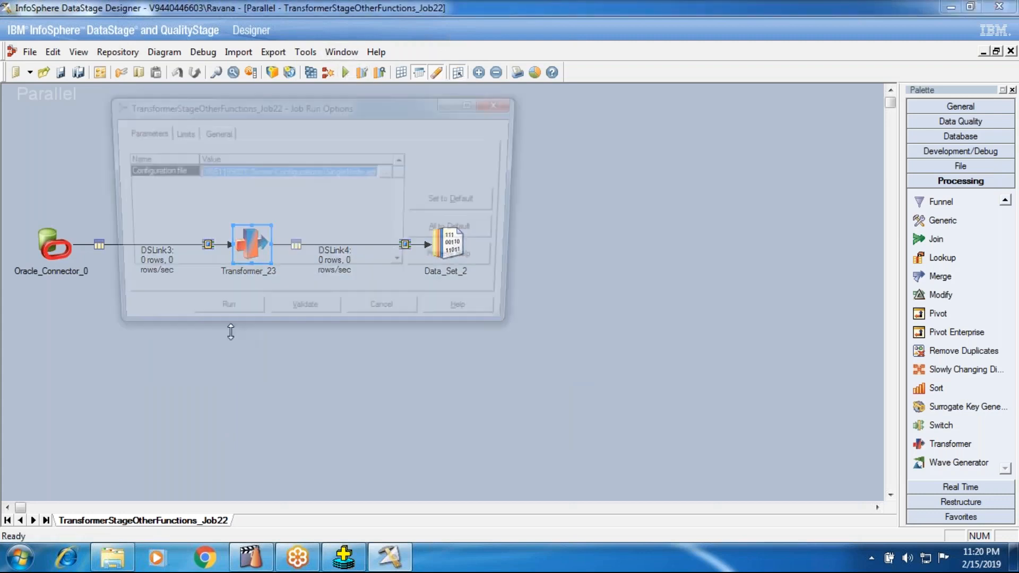
click(218, 317)
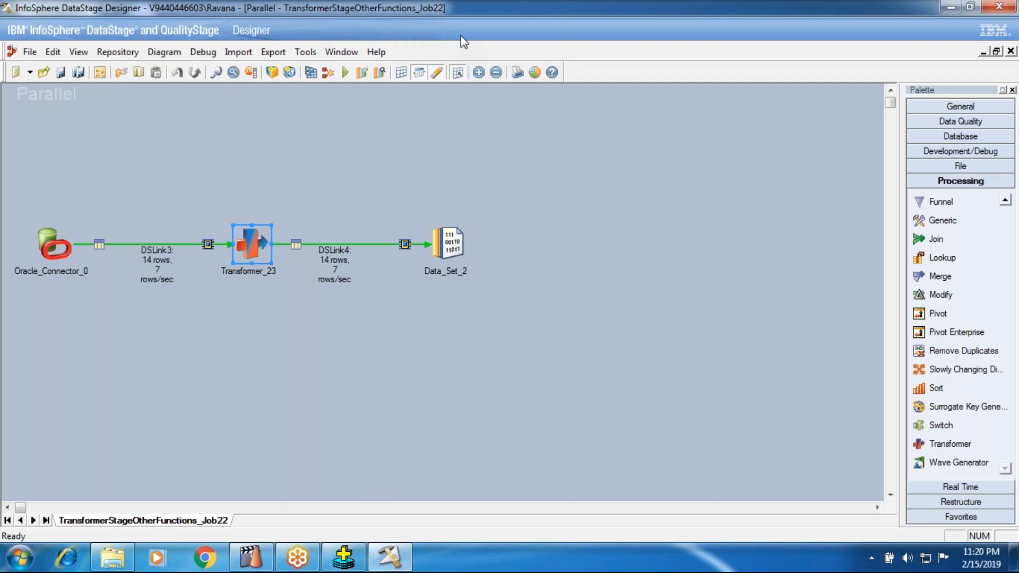
View the DSLink4 data of Data_Set_2 to check the Length column, and close the data browser.
right_click(462, 252)
click(653, 288)
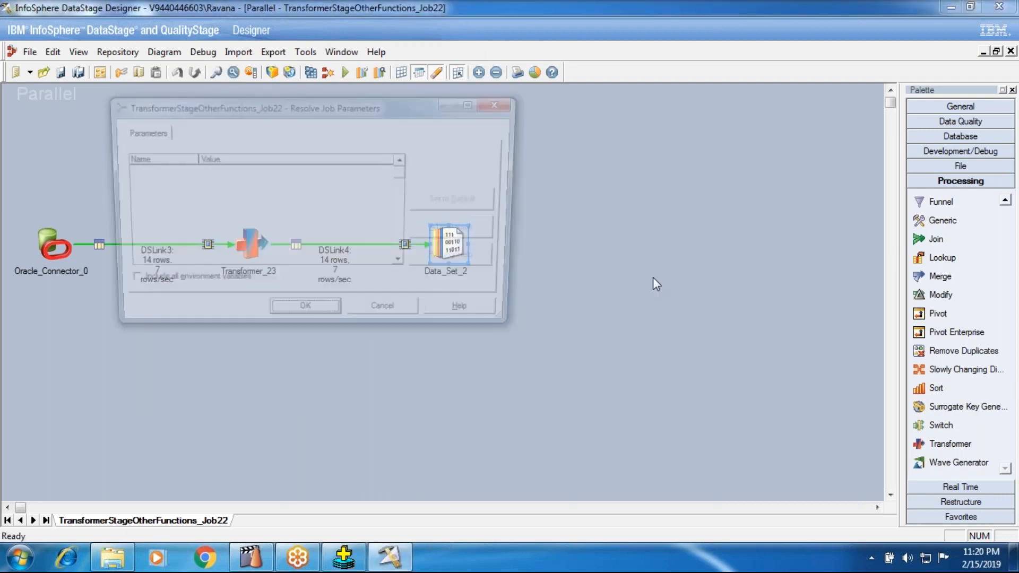
click(281, 319)
click(615, 238)
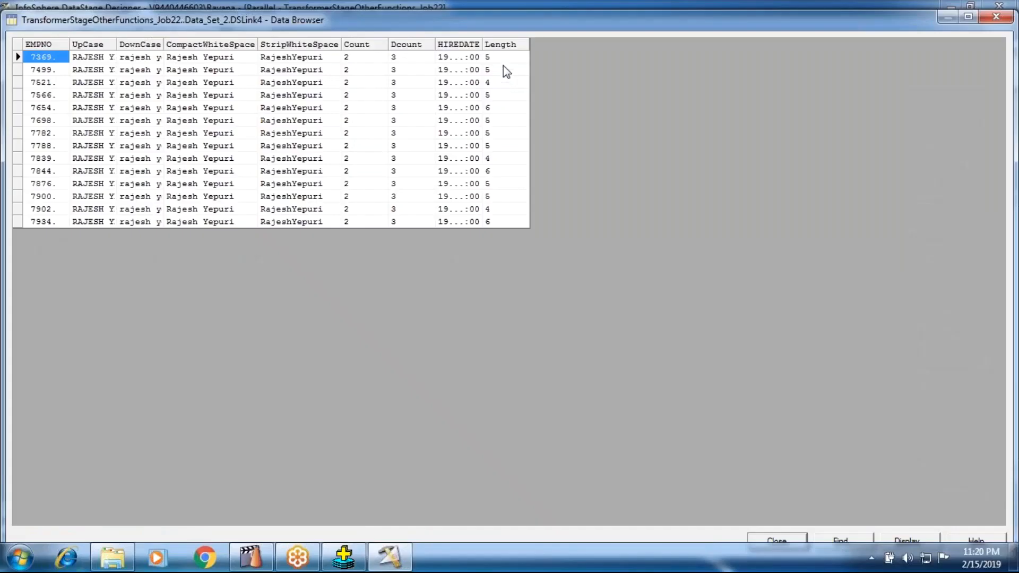
click(503, 67)
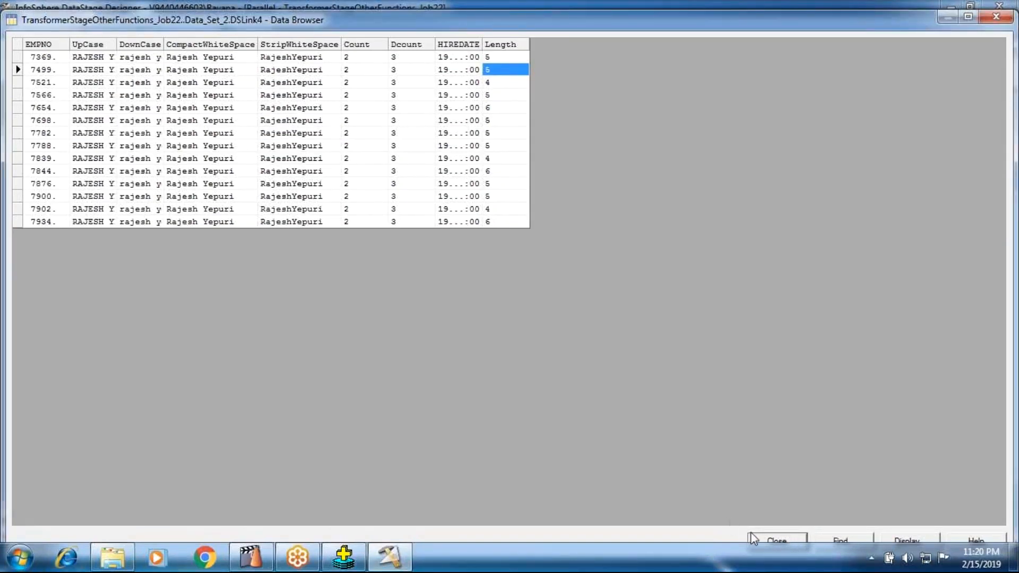
click(764, 539)
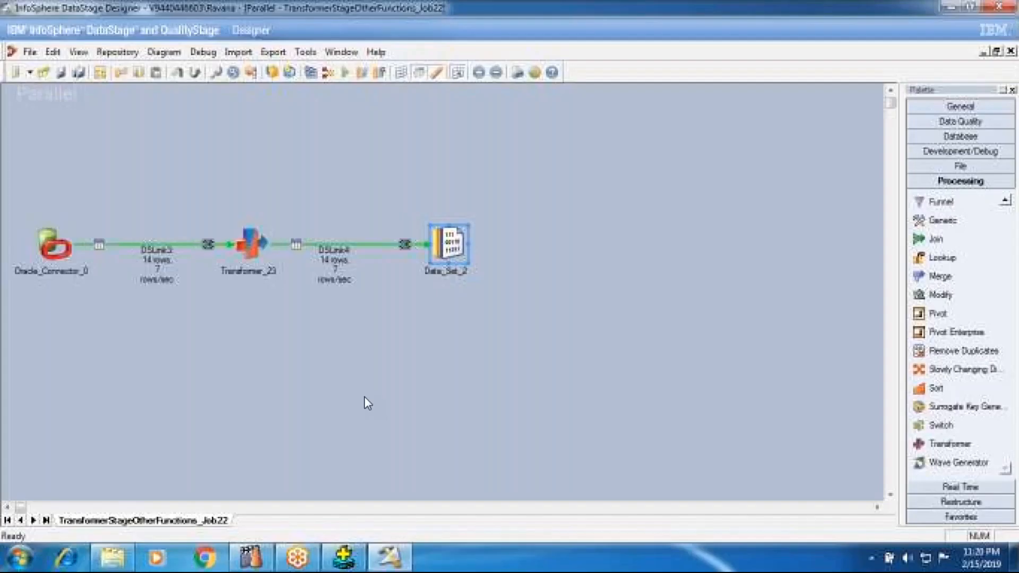
Map input column DSLink3.ENAME to a new output column in DSLink4 of Transformer_23 and accept the edits.
double_click(253, 241)
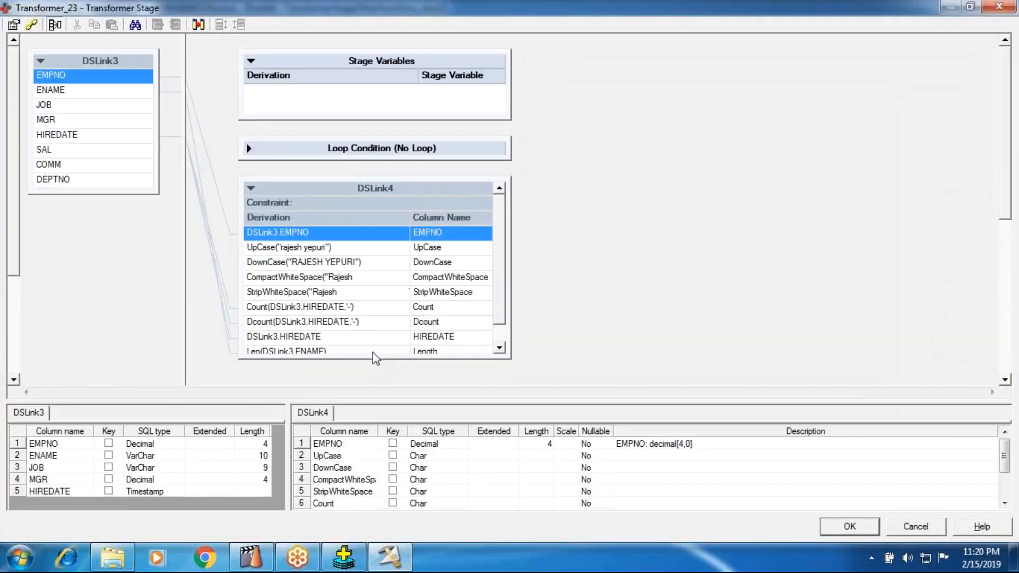
drag(376, 359, 361, 384)
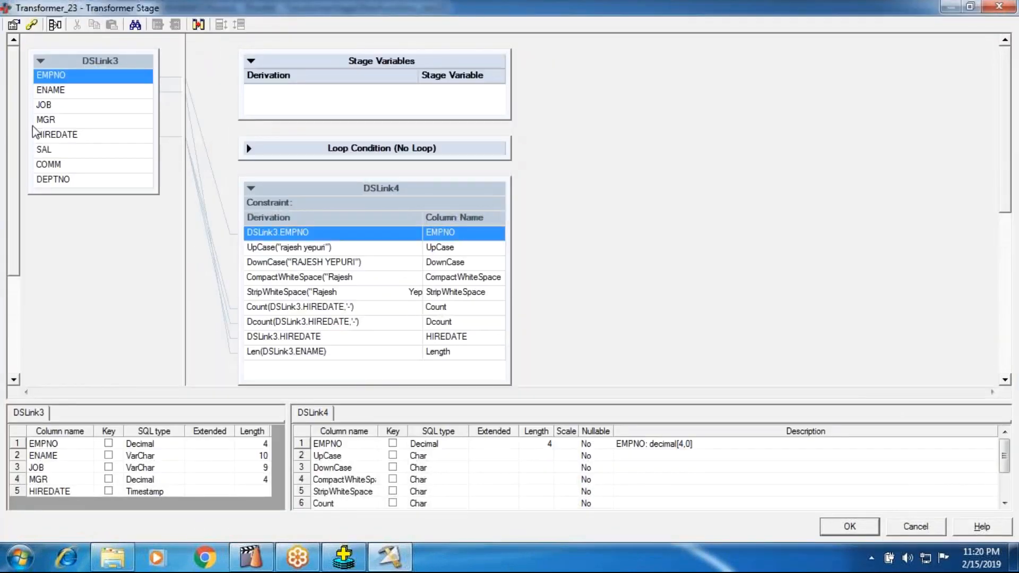
drag(51, 89, 278, 366)
click(848, 526)
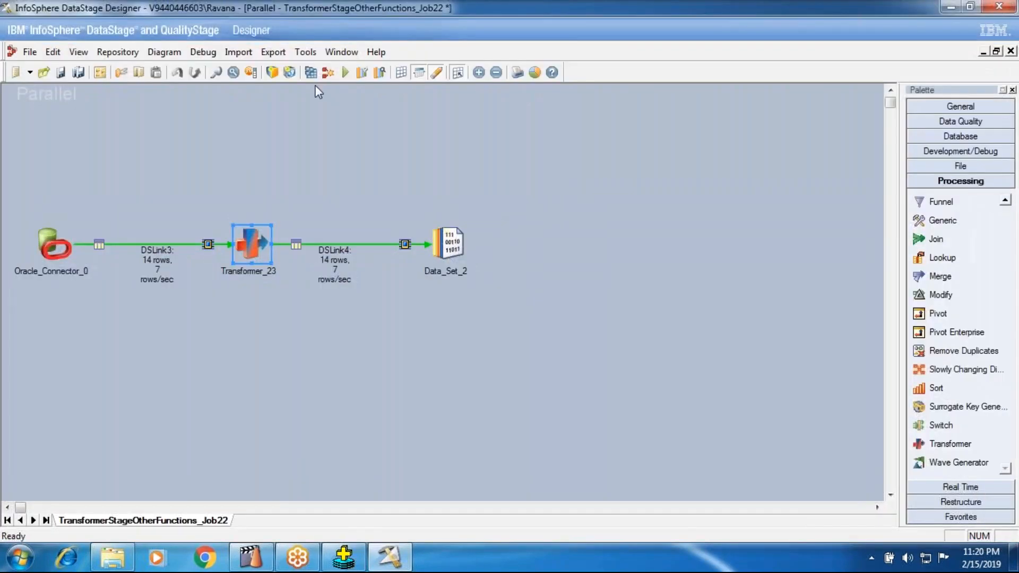
Save and compile the job with the added ENAME output column, and run it with the default parameters.
click(310, 72)
click(478, 302)
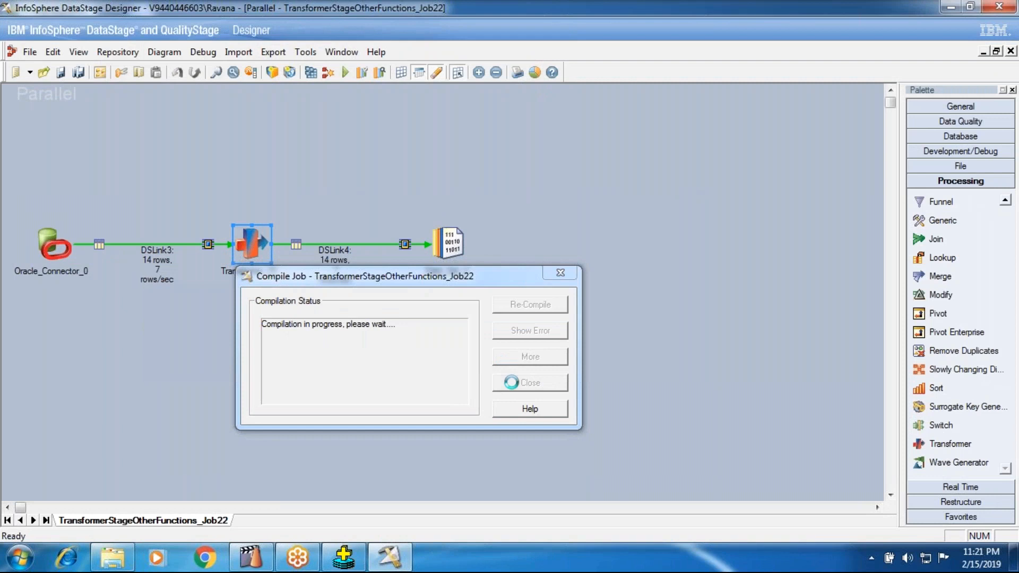
click(525, 382)
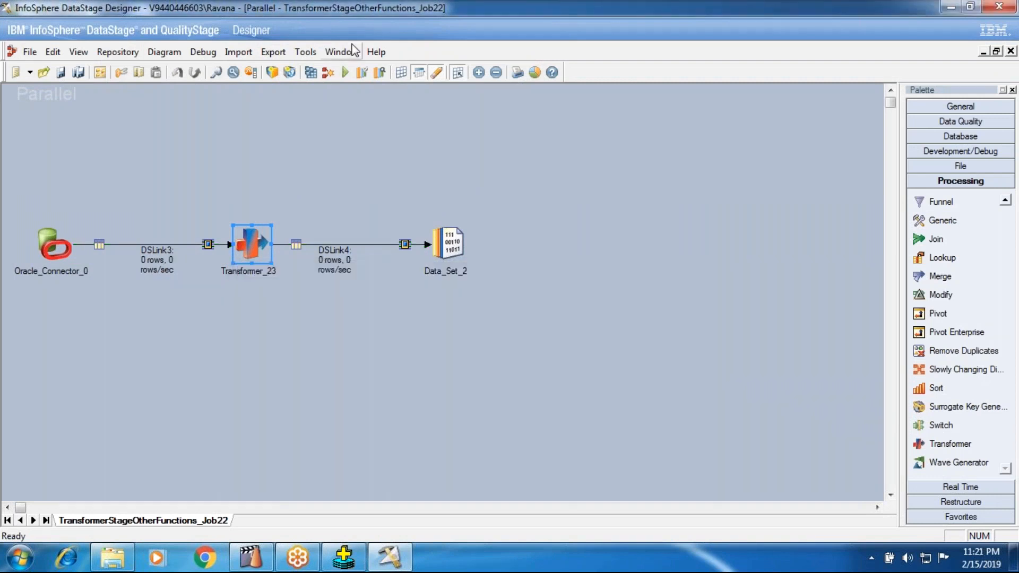
click(346, 73)
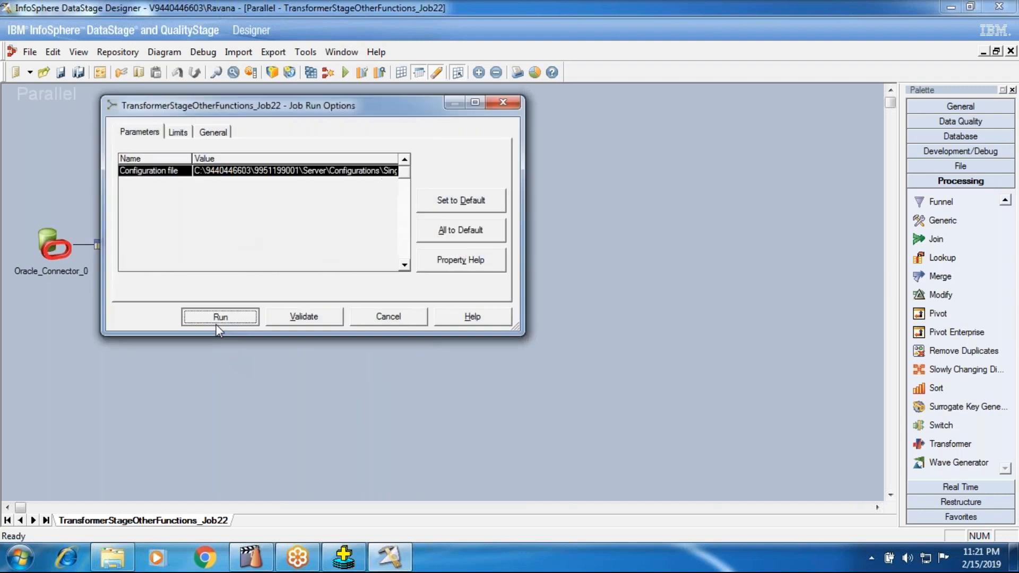
key(Escape)
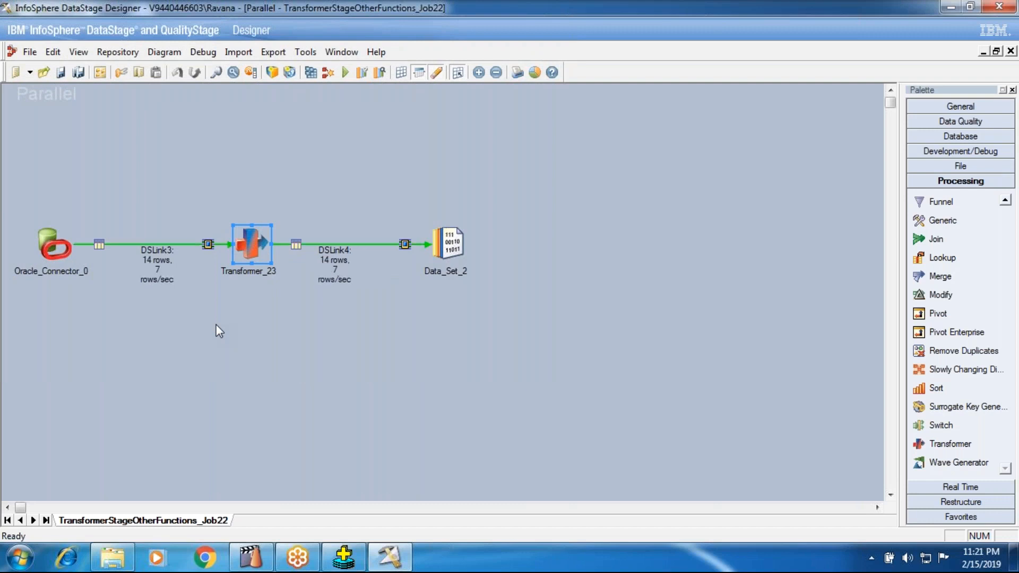
View the DSLink4 data of Data_Set_2 in the data browser with the default row settings.
right_click(455, 243)
click(467, 278)
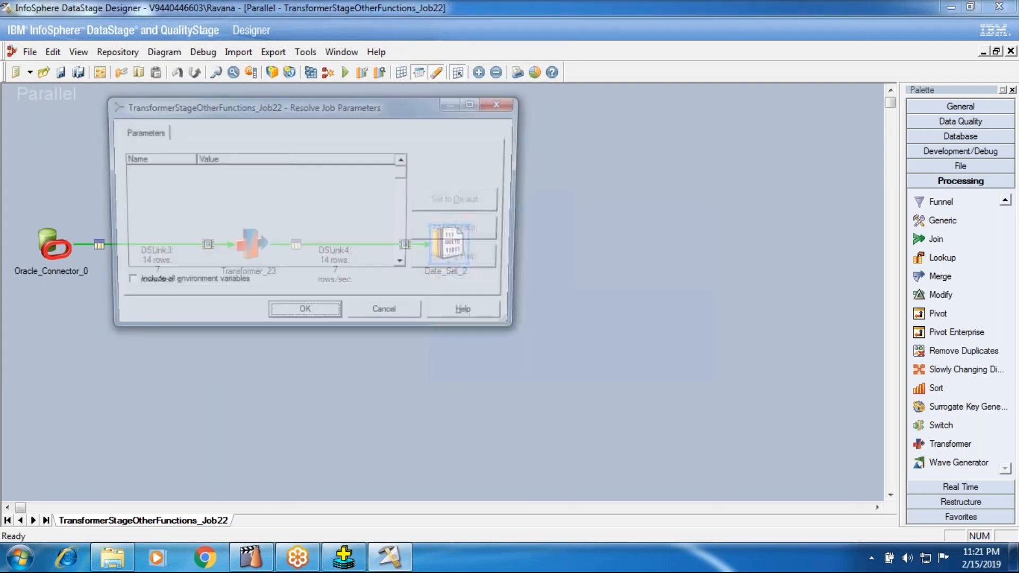
click(305, 316)
key(Return)
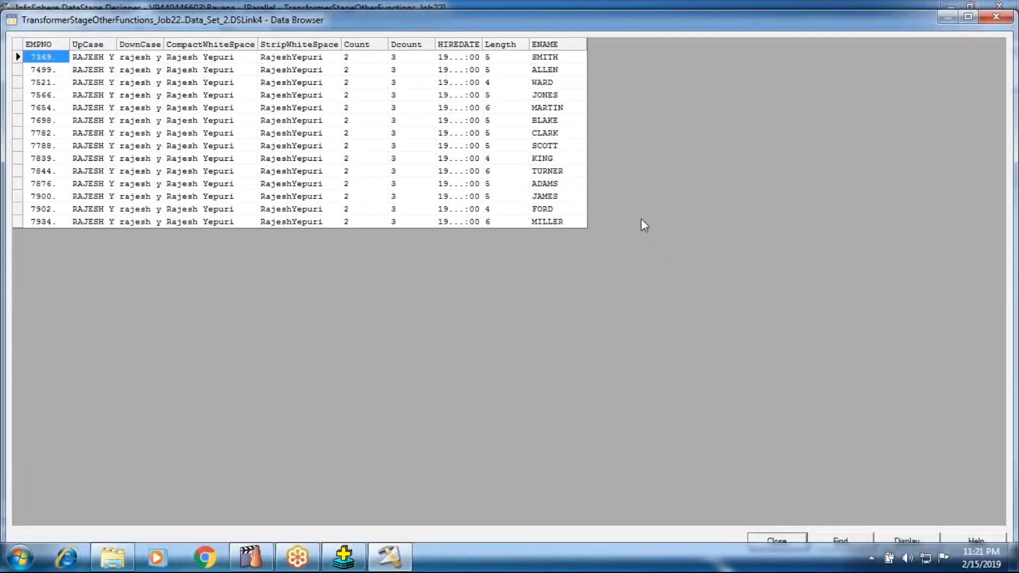
Compare the Length values with the ENAME values row by row, and close the data browser.
click(541, 61)
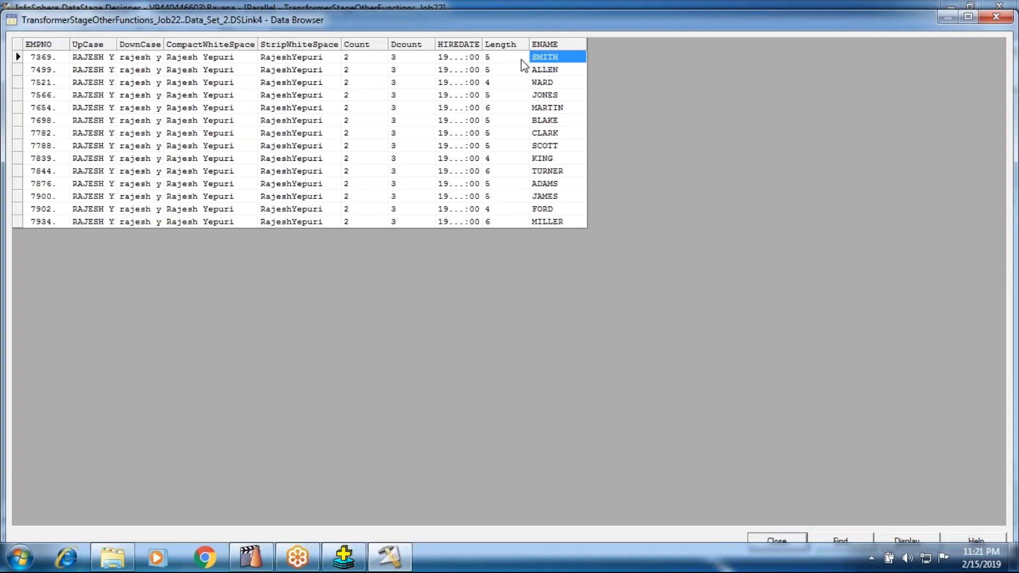
key(Left)
click(547, 73)
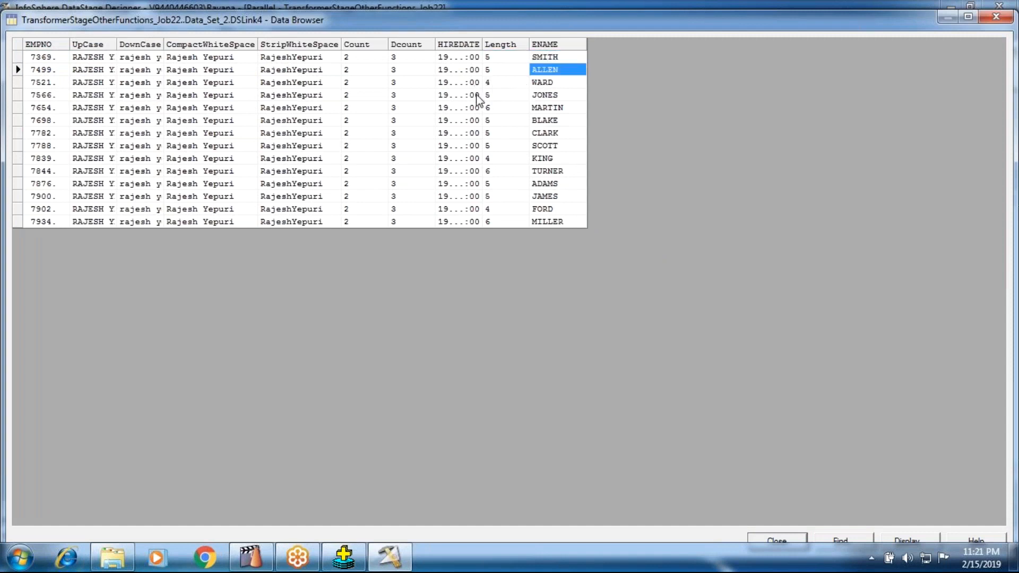
click(506, 84)
click(503, 98)
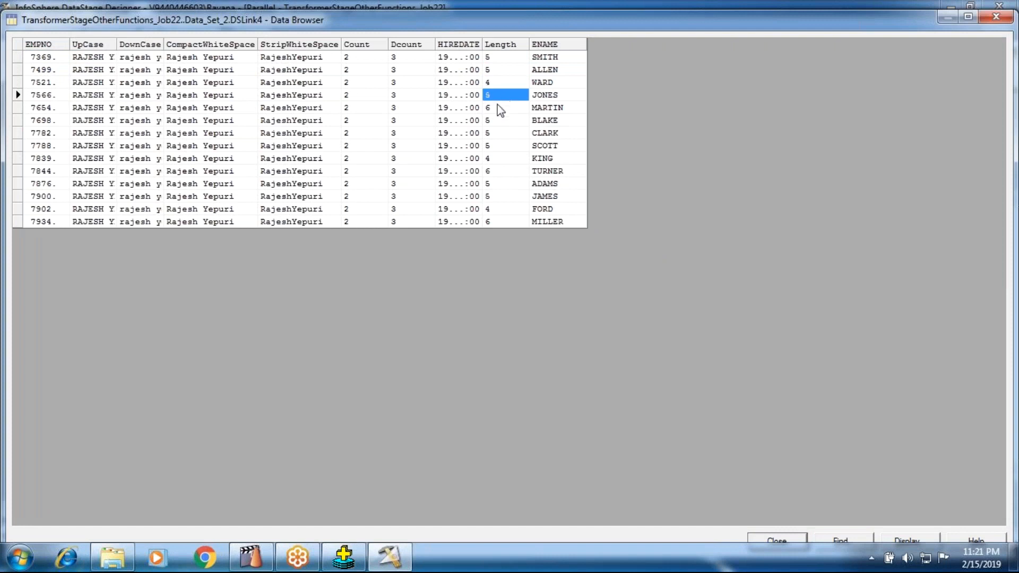
click(495, 70)
click(505, 104)
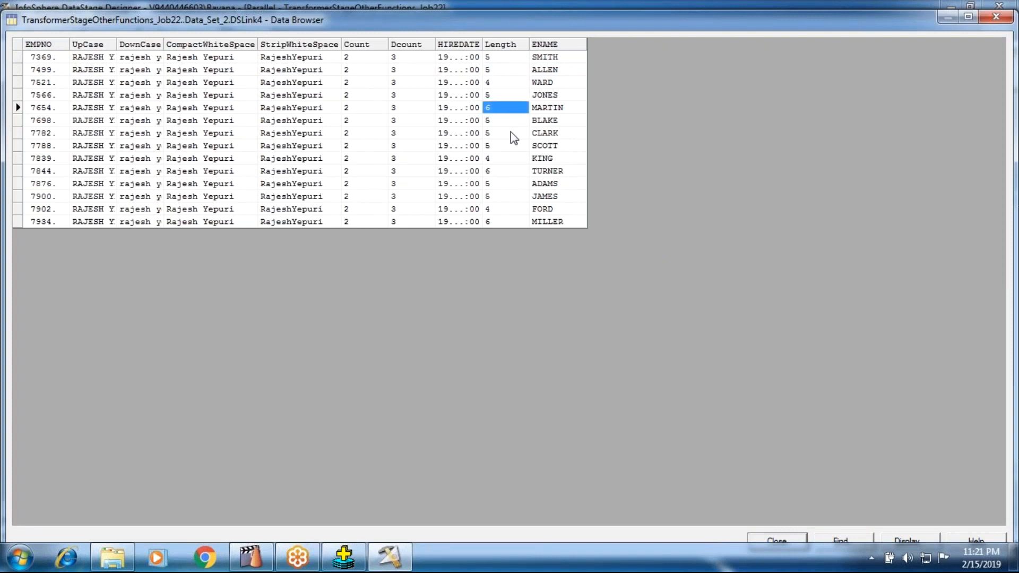
click(501, 222)
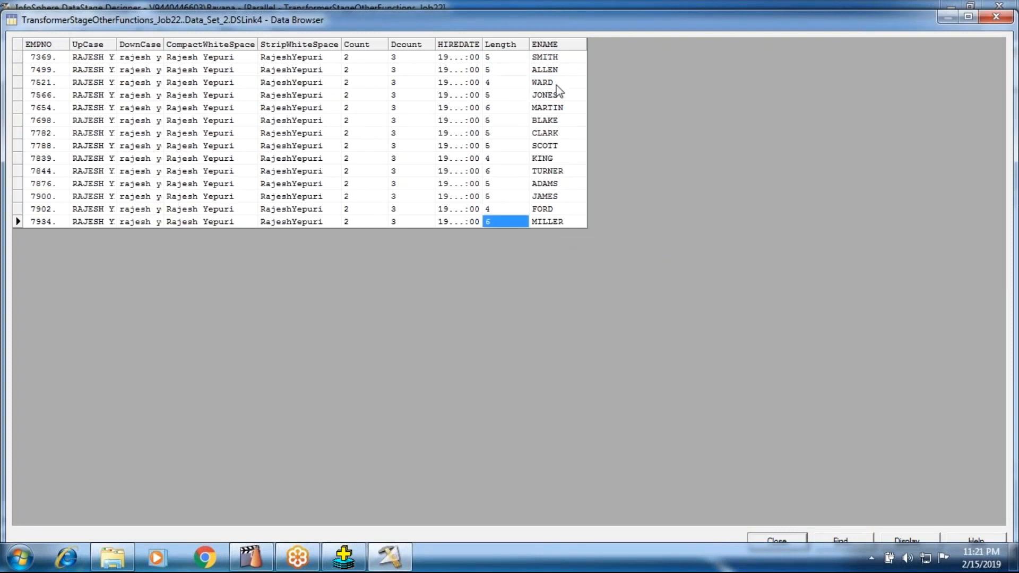
click(761, 536)
Open Transformer_23 and enlarge the DSLink4 output table to leave blank space below its last derivation.
double_click(247, 247)
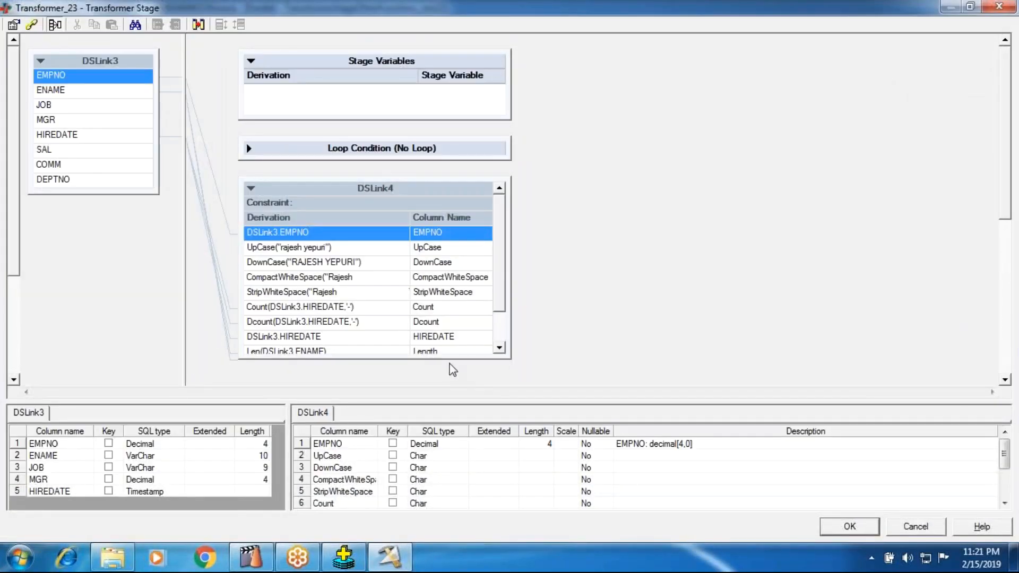
drag(449, 358, 449, 385)
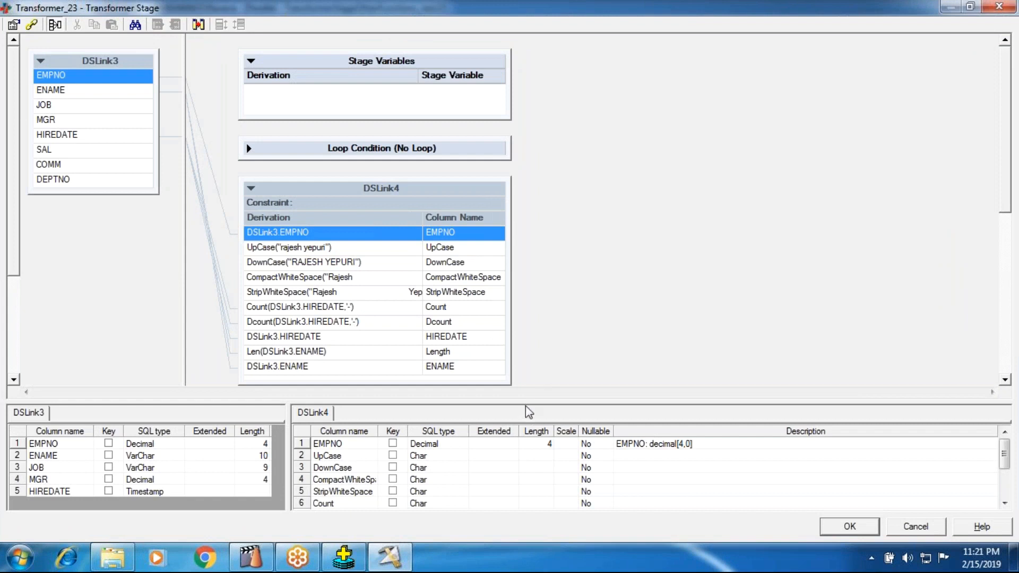
drag(528, 403, 528, 440)
drag(461, 382, 461, 415)
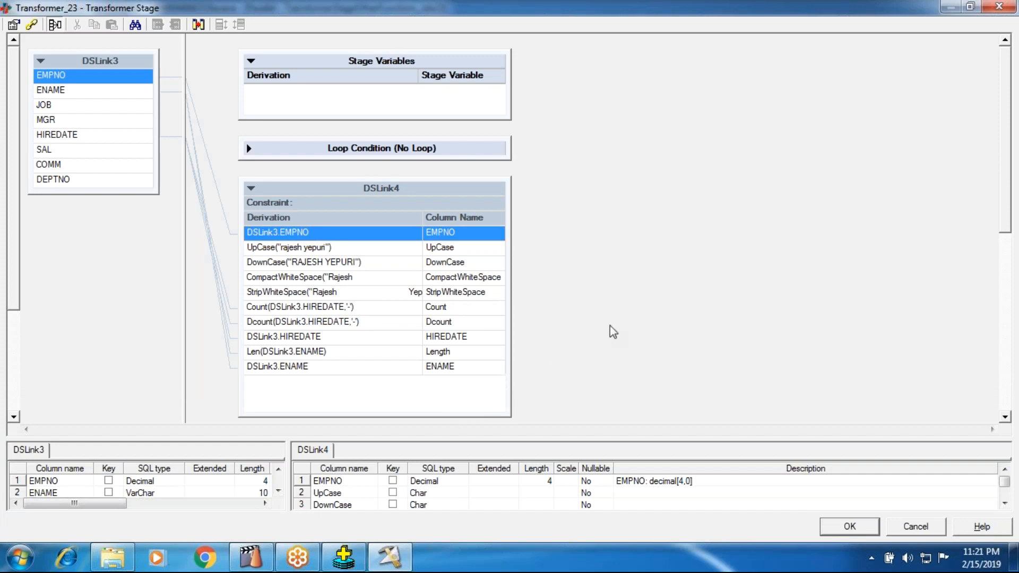
In a blank Notepad document, write a four-letter sample first name, the number 4, and that name repeated four times without spaces.
click(21, 560)
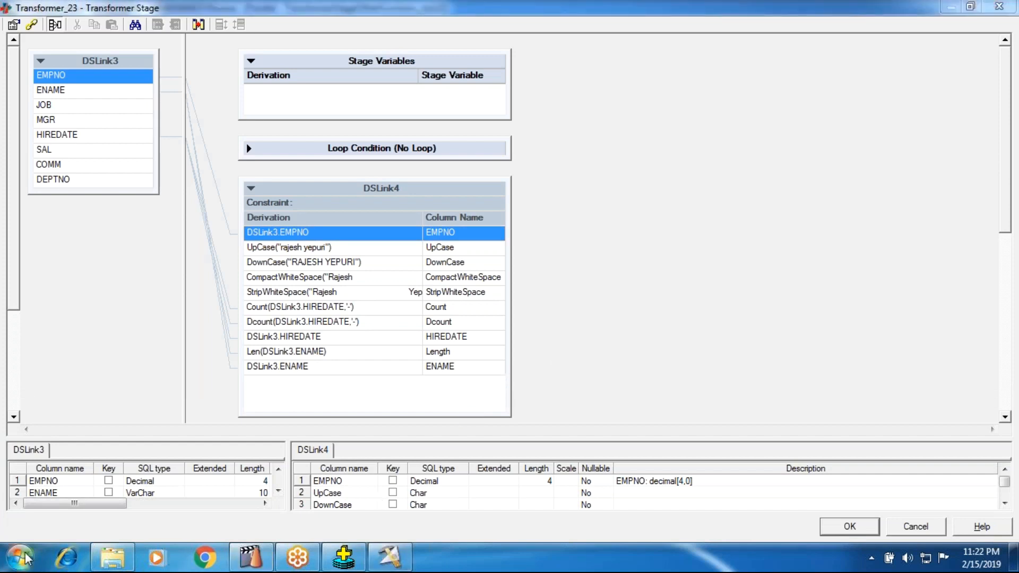
click(47, 238)
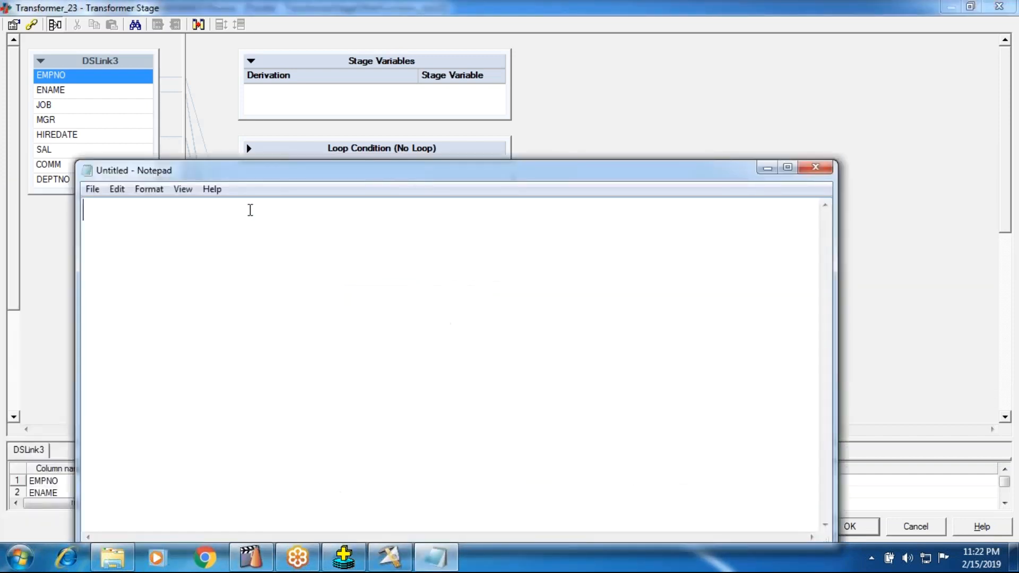
text(ramu )
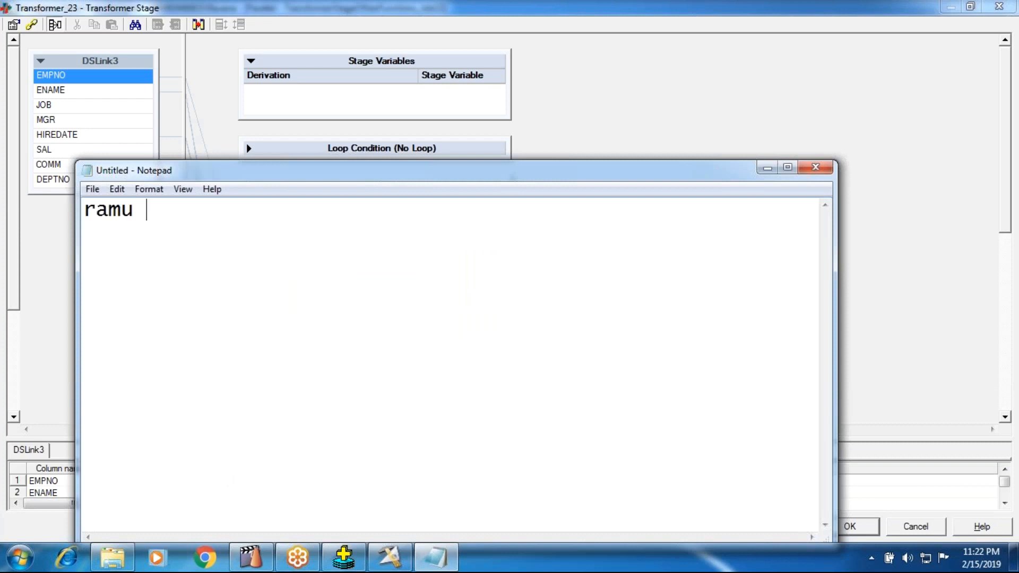
text(4  ramu)
key(BackSpace)
text(ramu 4  ra)
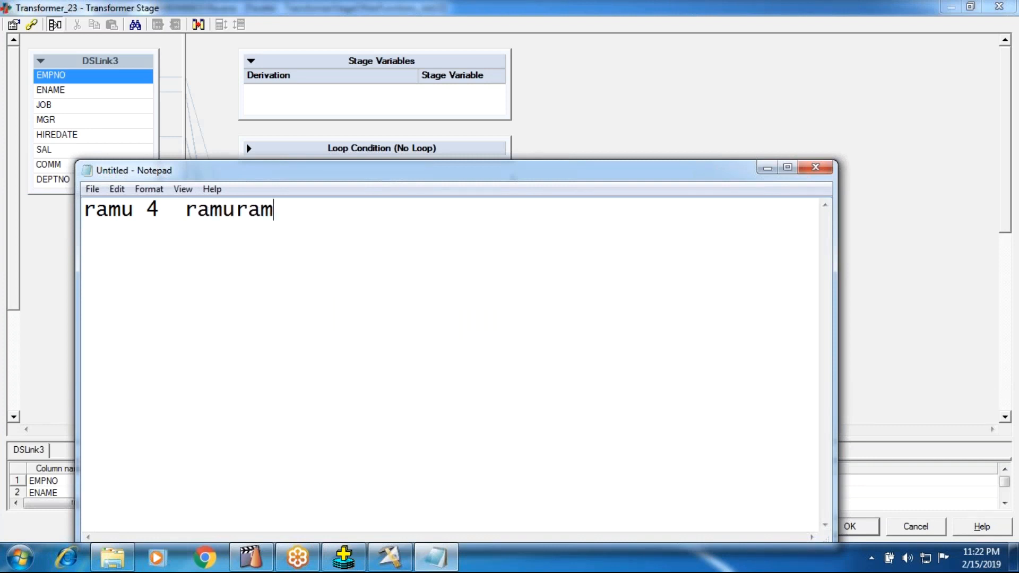
text(m)
key(BackSpace)
key(BackSpace)
key(BackSpace)
key(BackSpace)
text(ramu)
key(BackSpace)
text(ramuramu)
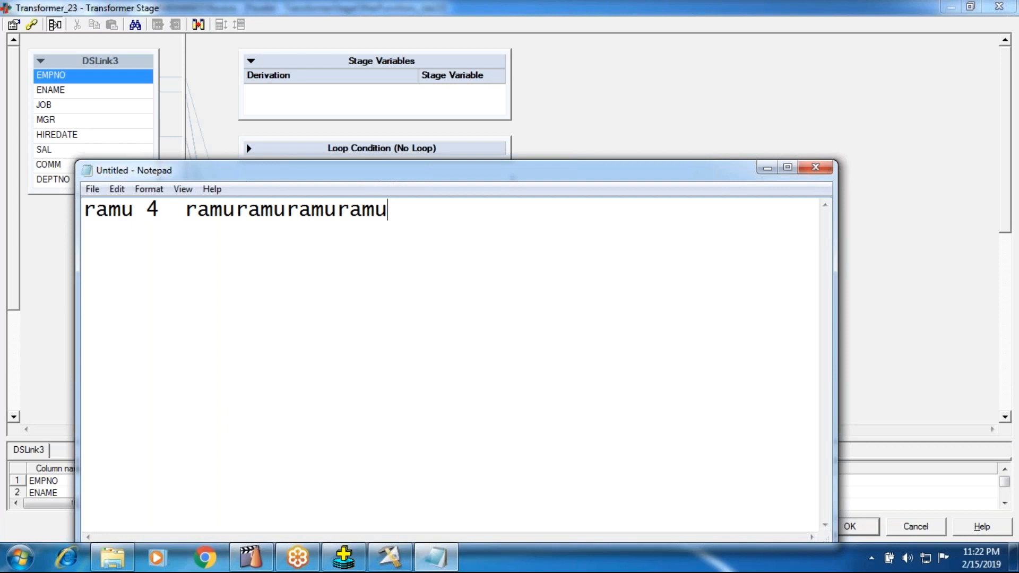
After a blank line, write a five-letter sample first name, the number 5, and the name once more.
key(Return)
key(Return)
text(asj)
key(BackSpace)
text(hok)
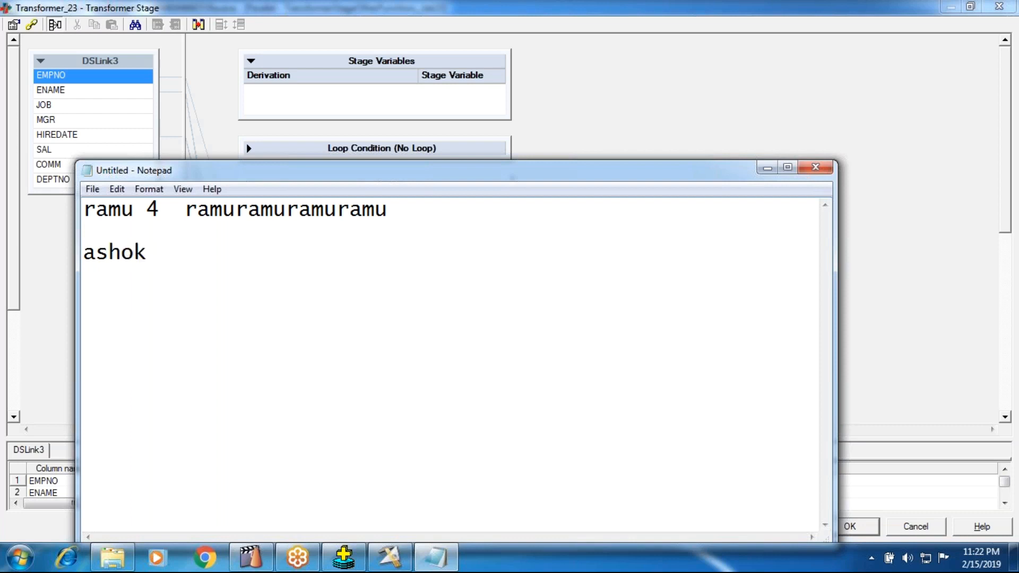
text( 5 ashok)
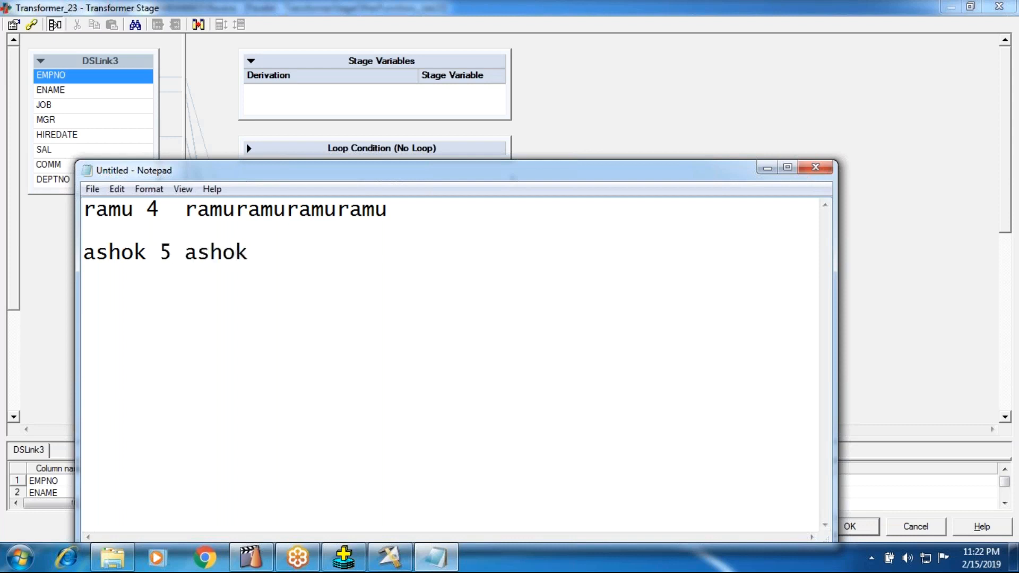
Copy the last name on the second example line and paste it until it appears five times in a row.
key(shift+Left)
key(shift+Left)
key(shift+Left)
key(shift+Left)
key(shift+Left)
key(ctrl+c)
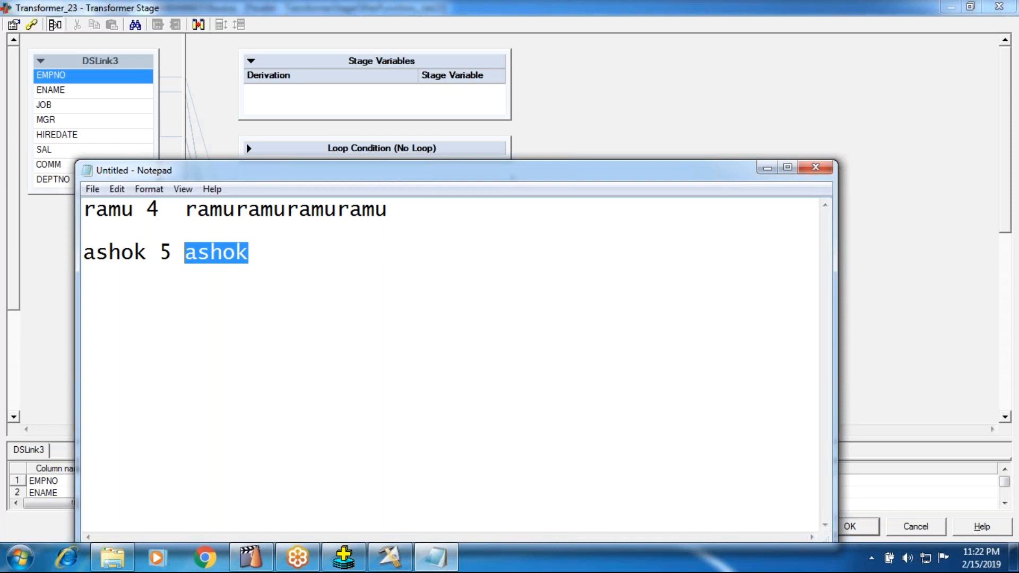
key(Left)
key(Right)
key(Right)
key(Right)
key(Right)
key(Right)
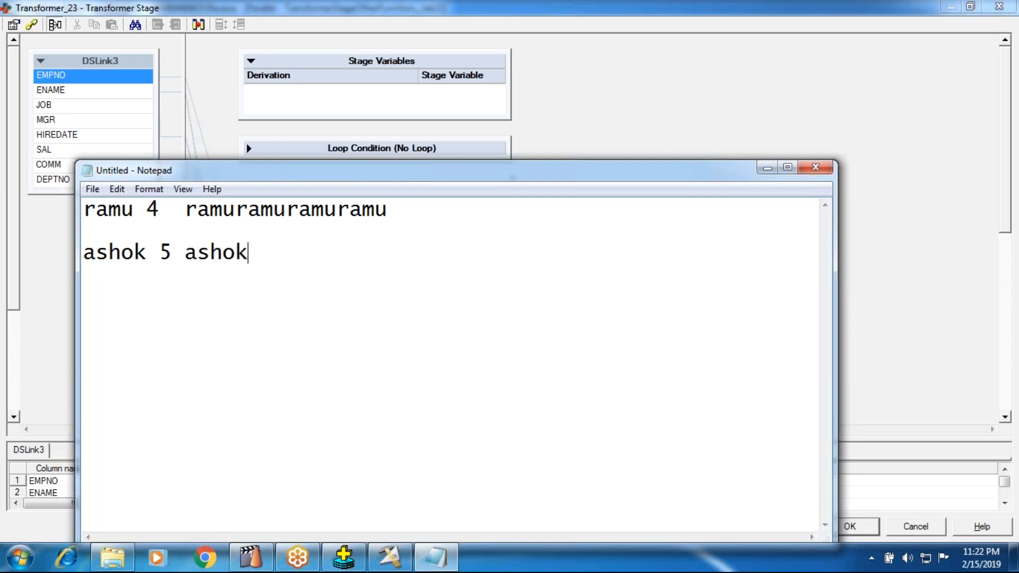
key(ctrl+v)
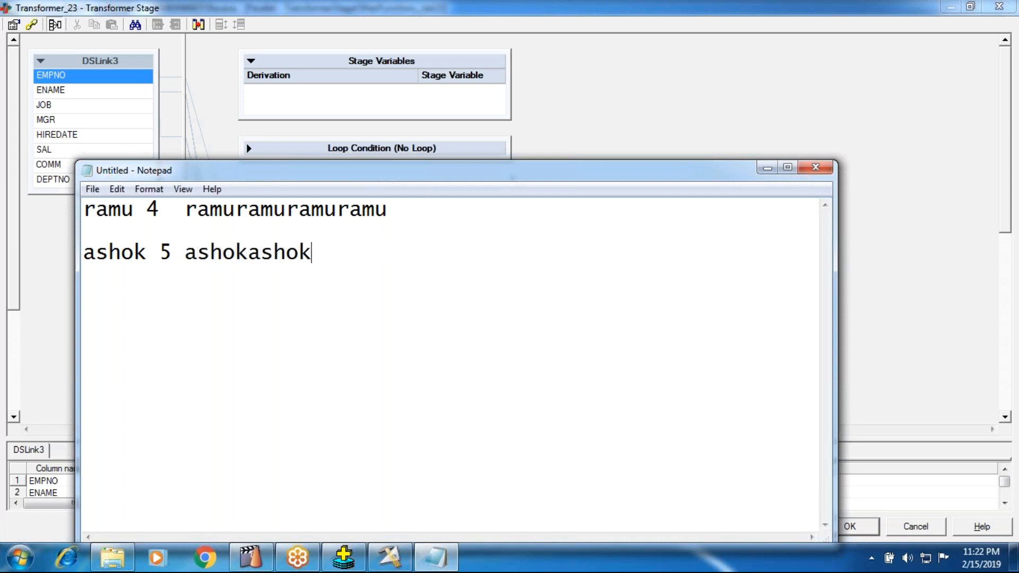
key(ctrl+v)
key(ctrl+v)
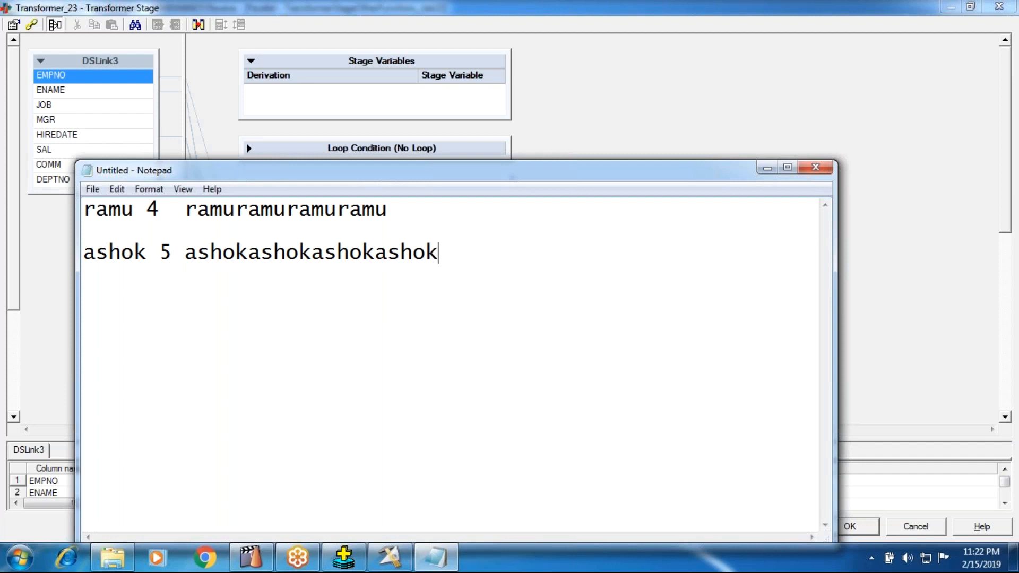
click(238, 253)
click(442, 255)
key(ctrl+v)
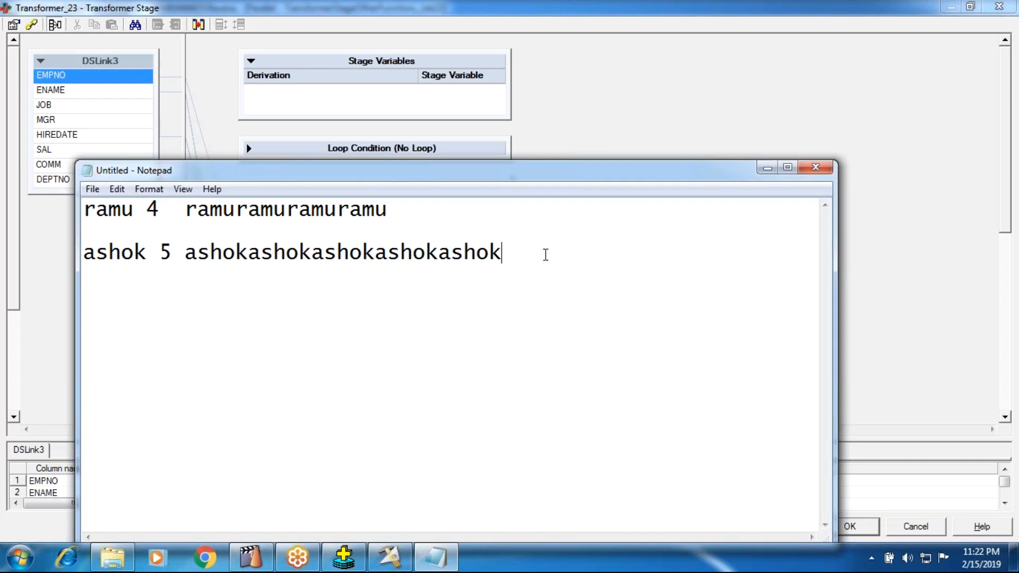
Close the Notepad example without saving it and return to the Transformer_23 editor.
key(Return)
key(Return)
click(816, 167)
click(537, 280)
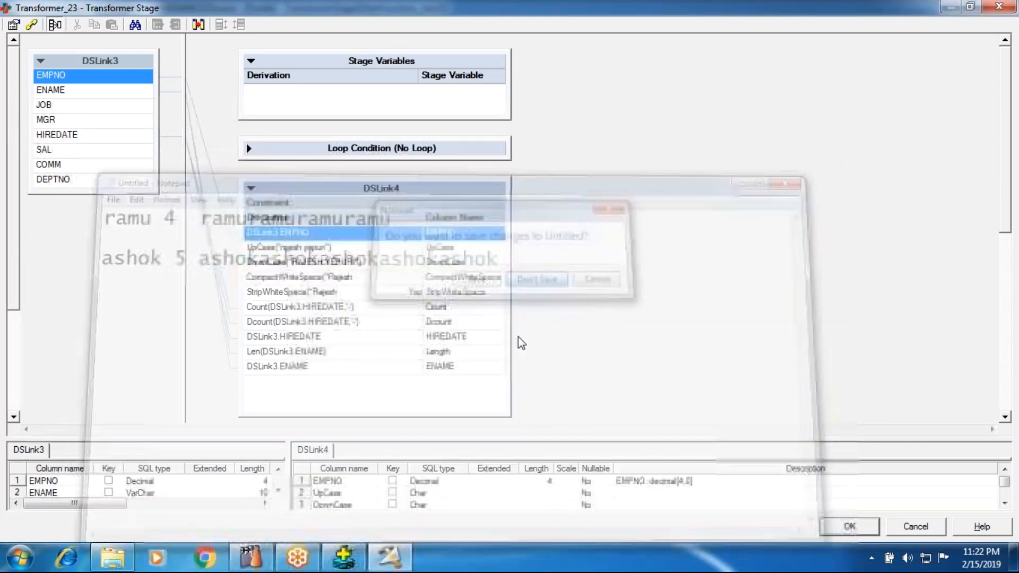
Append a new output column to DSLink4 and insert the Str string function as its derivation.
right_click(346, 387)
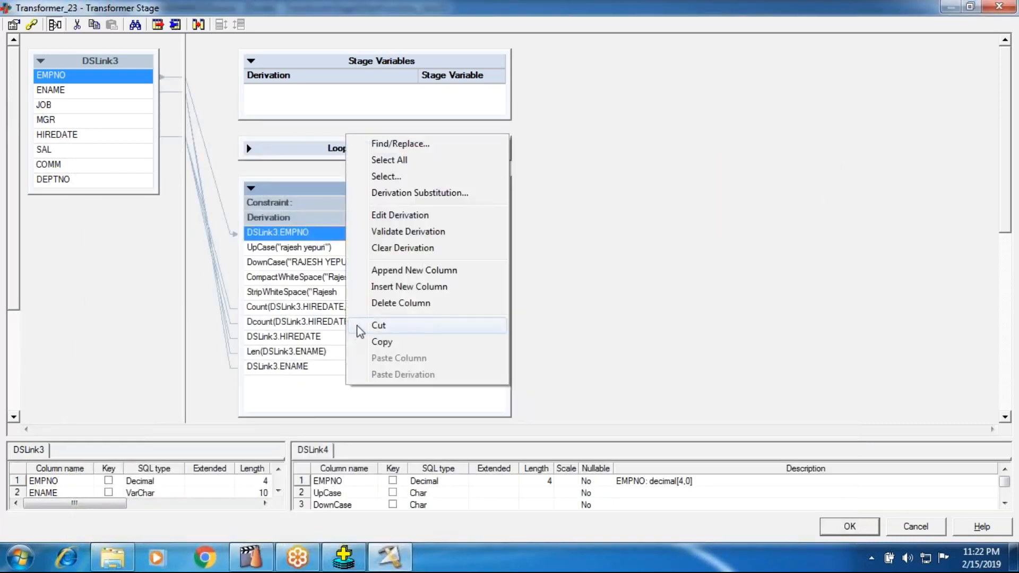
click(393, 270)
double_click(272, 387)
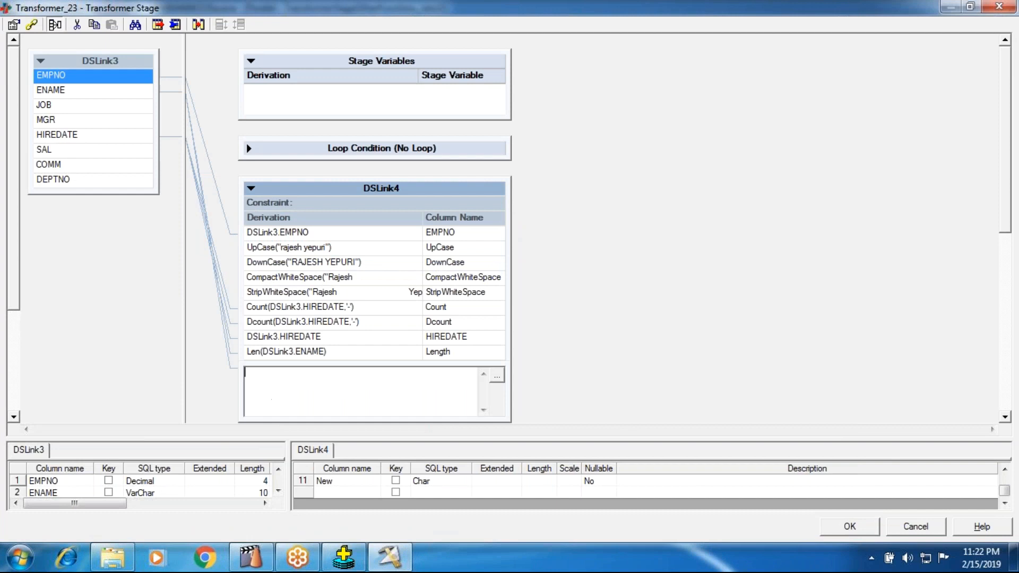
right_click(270, 395)
click(297, 334)
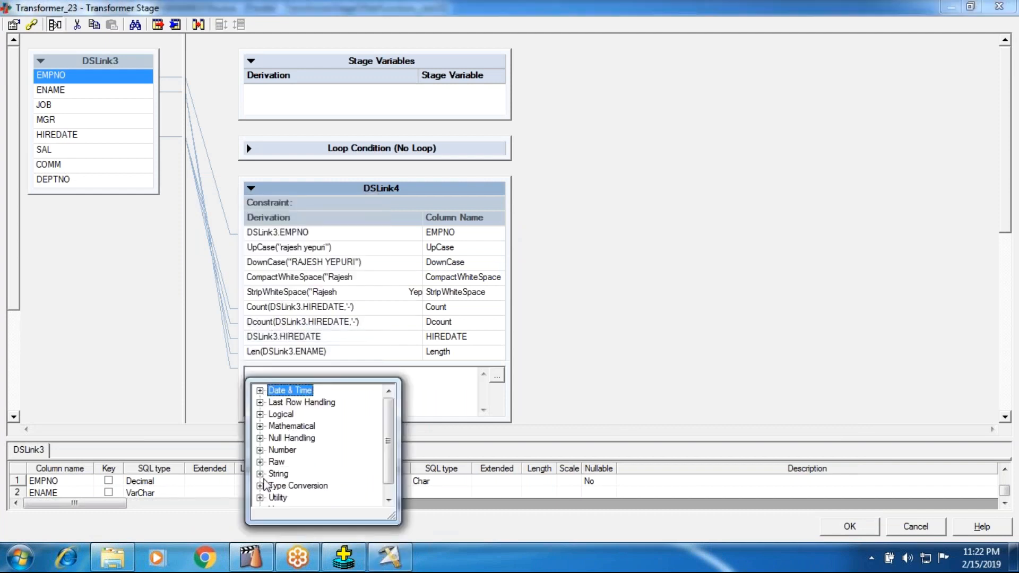
click(261, 472)
scroll(329, 477, down, 6)
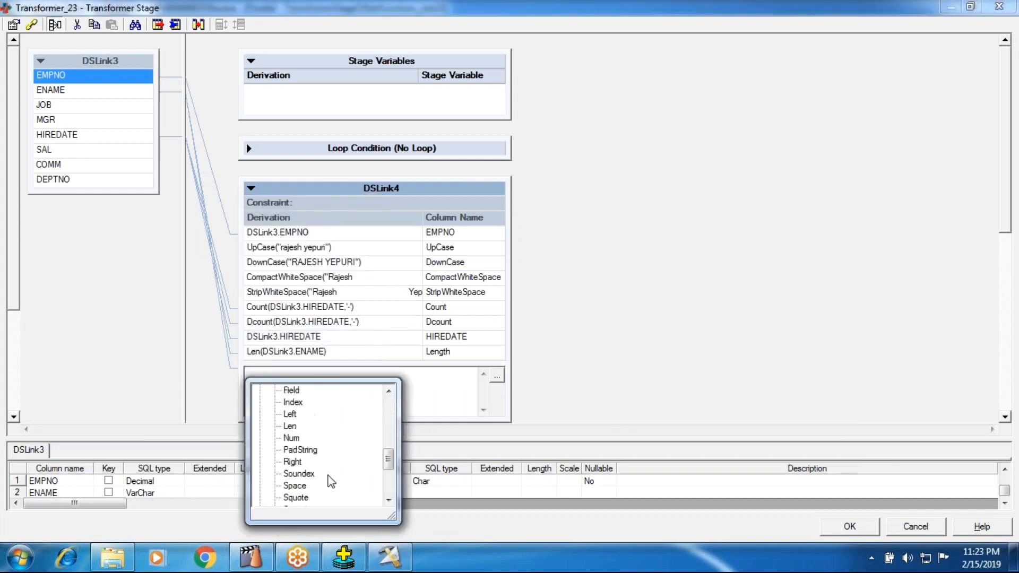
click(285, 477)
click(285, 477)
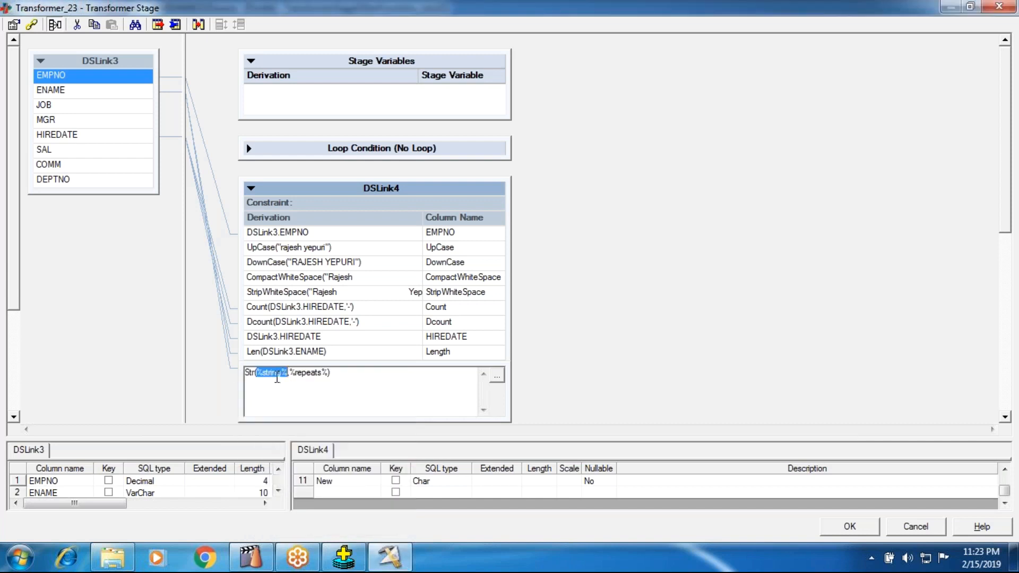
Set the string argument of the Str derivation to the input column DSLink3.ENAME.
right_click(276, 378)
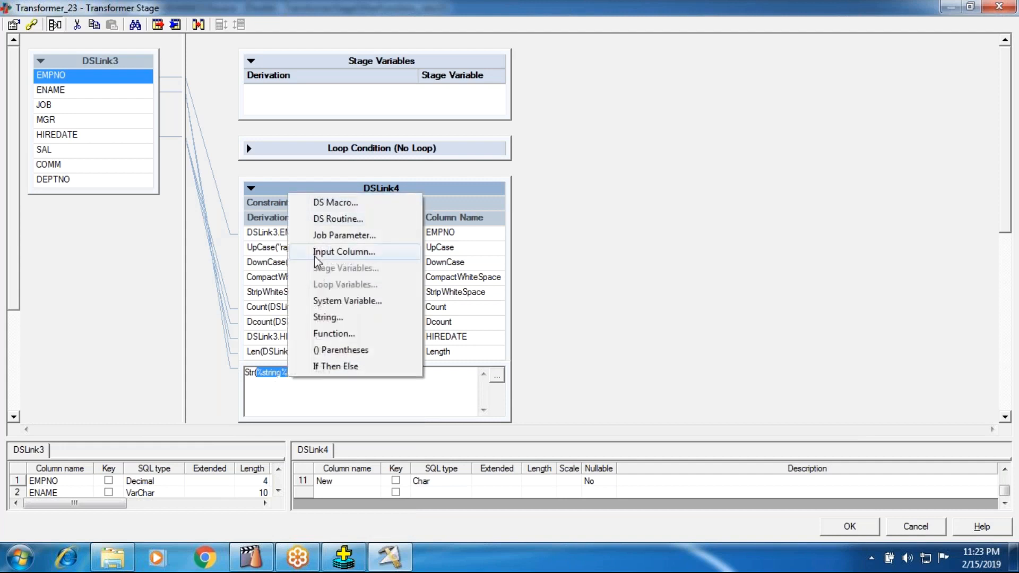
click(319, 245)
double_click(339, 437)
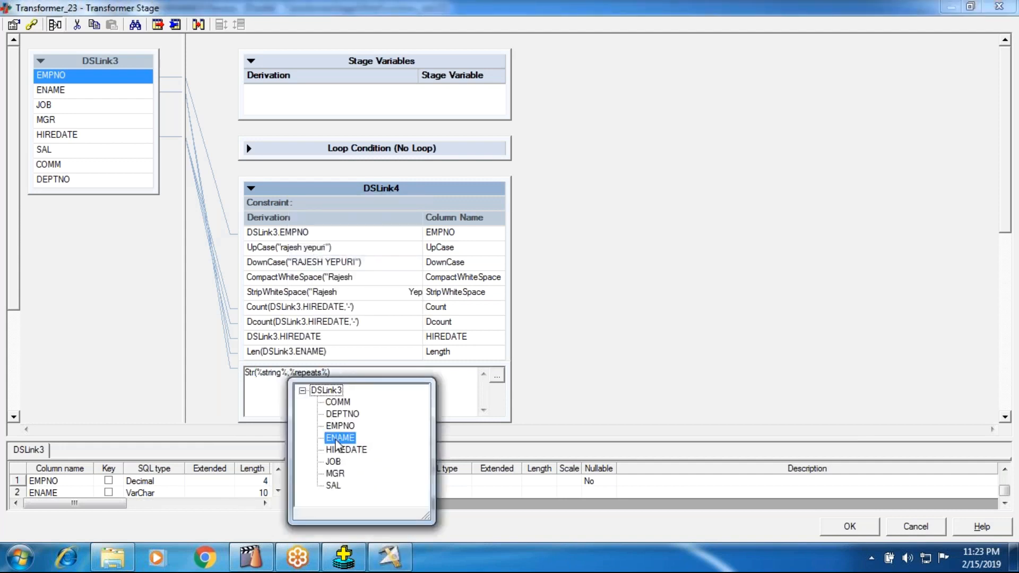
Copy the Len(DSLink3.ENAME) derivation and use it as the repeats argument of the Str function.
click(334, 373)
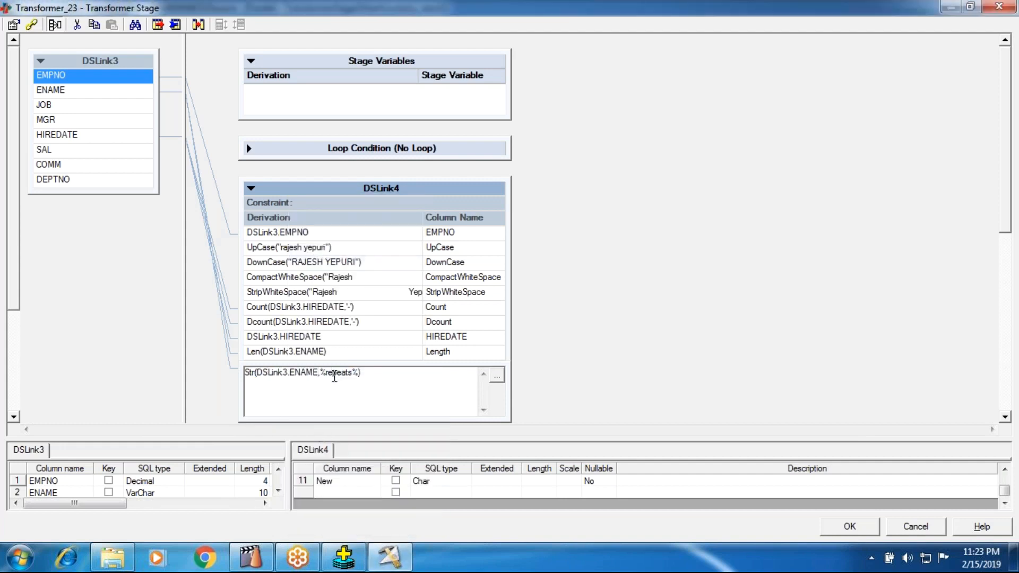
click(337, 353)
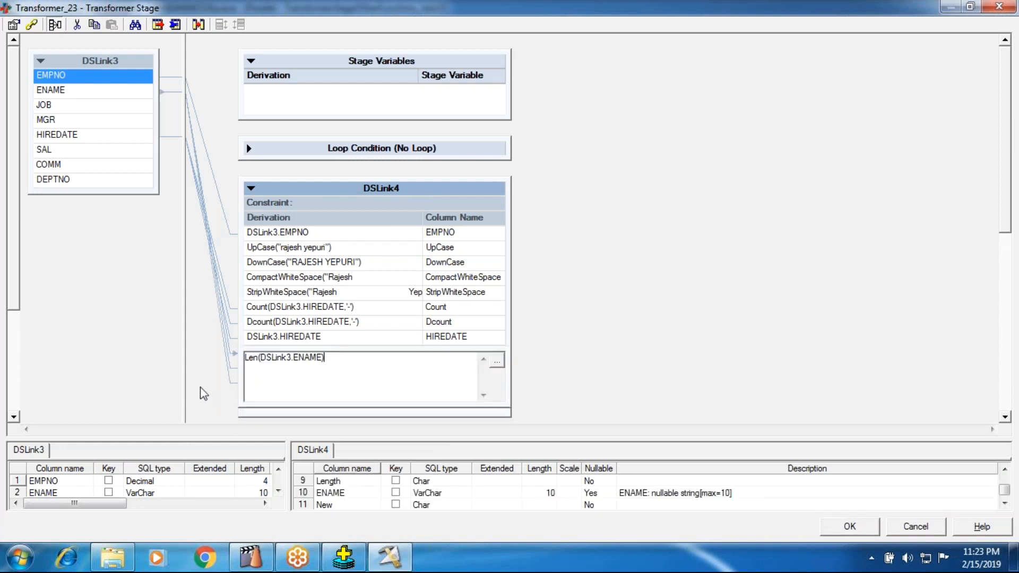
drag(323, 357, 244, 357)
key(ctrl+c)
click(552, 365)
double_click(365, 383)
double_click(339, 373)
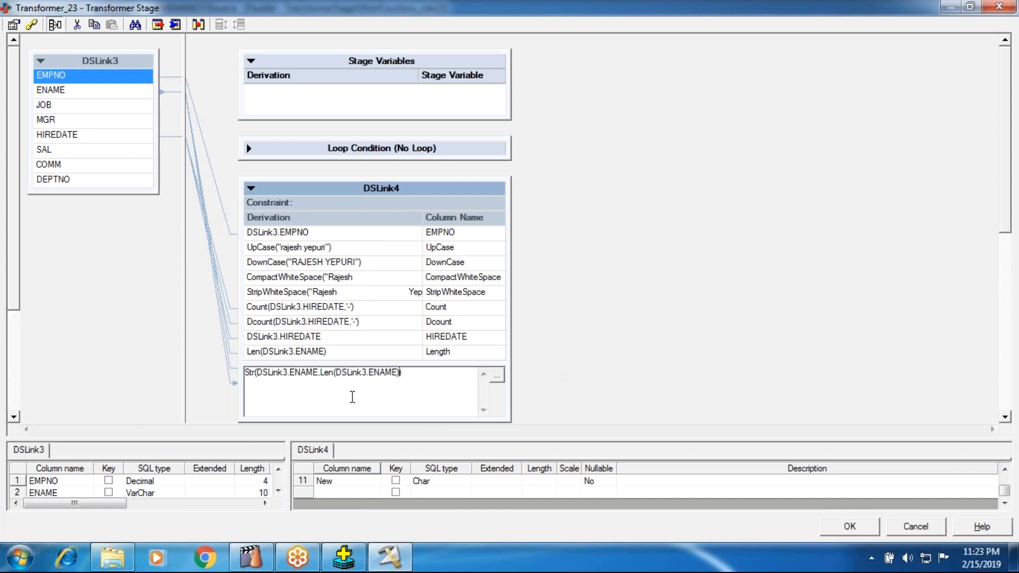
key(ctrl+v)
click(624, 327)
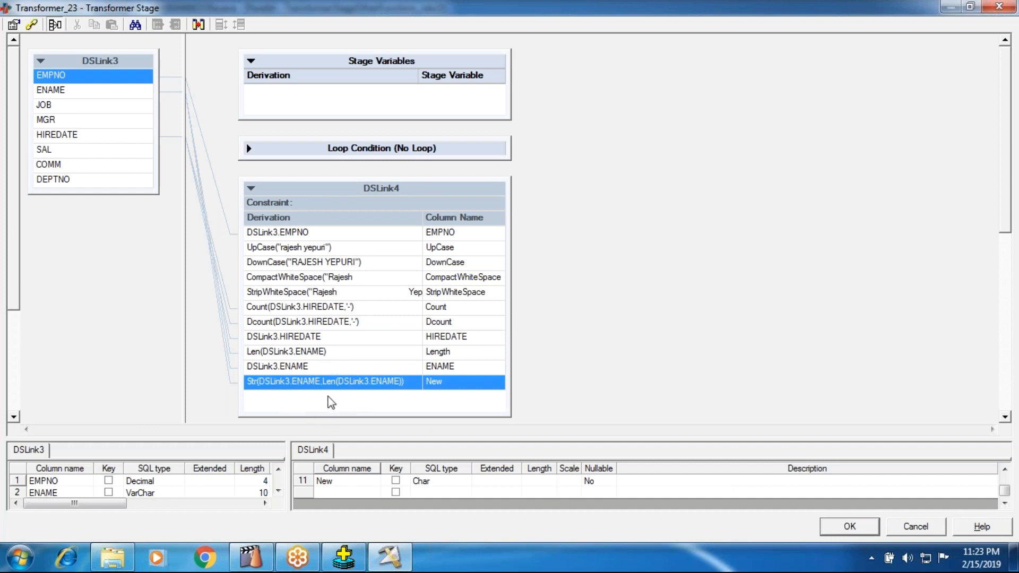
Accept the Transformer_23 changes, compile the job, and run it.
click(860, 526)
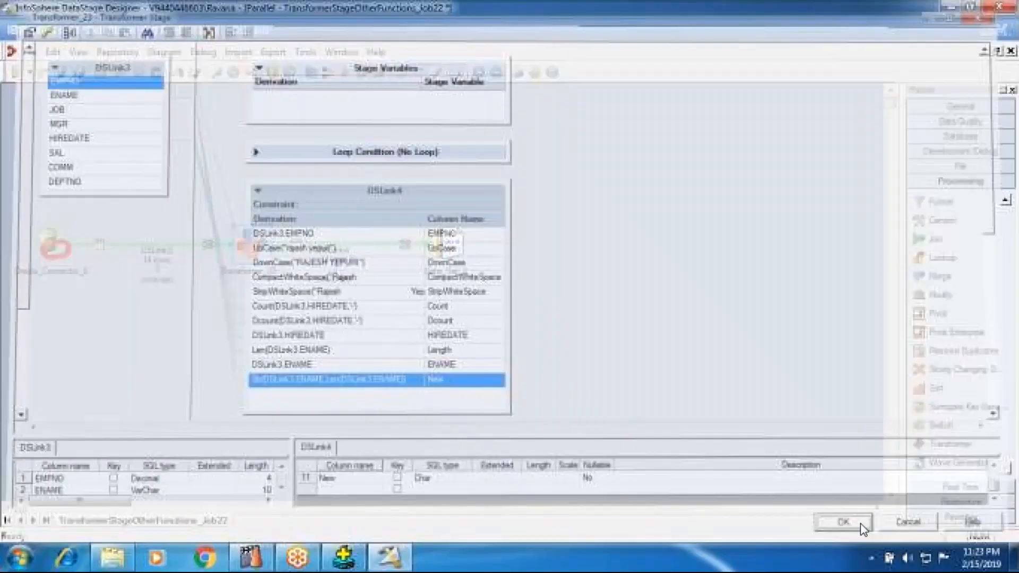
click(328, 72)
click(480, 302)
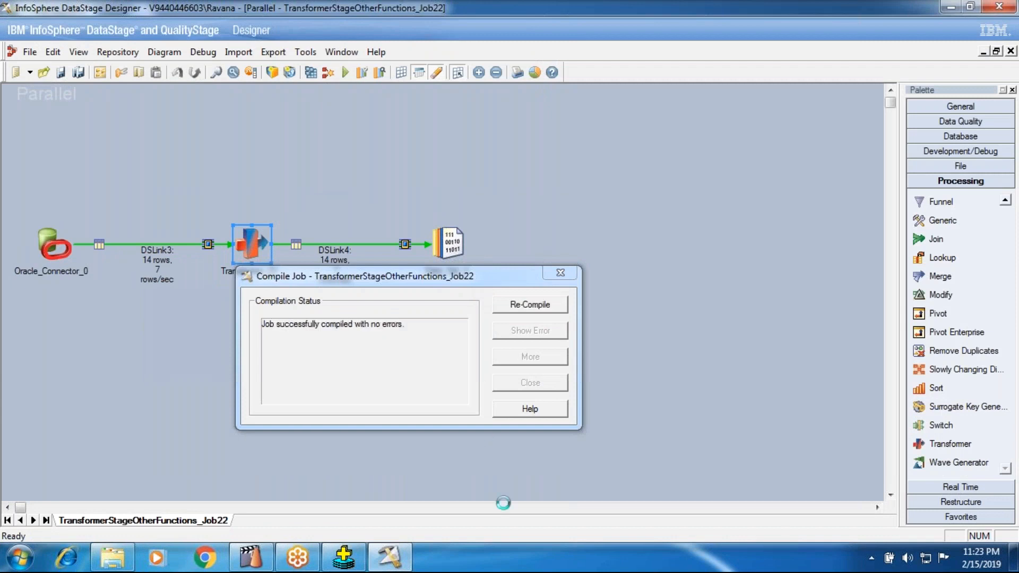
click(496, 383)
click(345, 72)
click(222, 314)
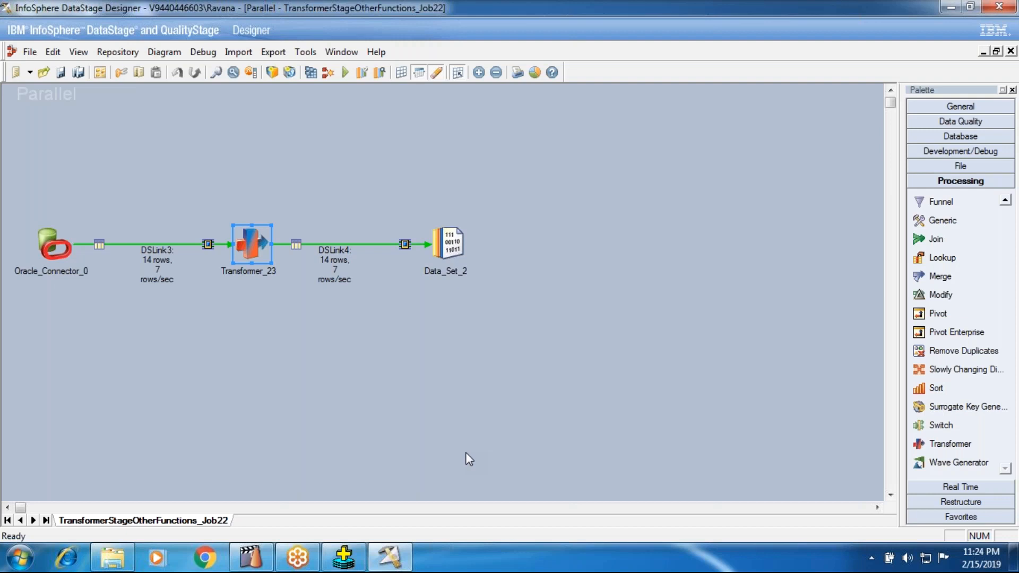
View the output data of Data_Set_2 with the default job parameters.
right_click(454, 253)
click(510, 298)
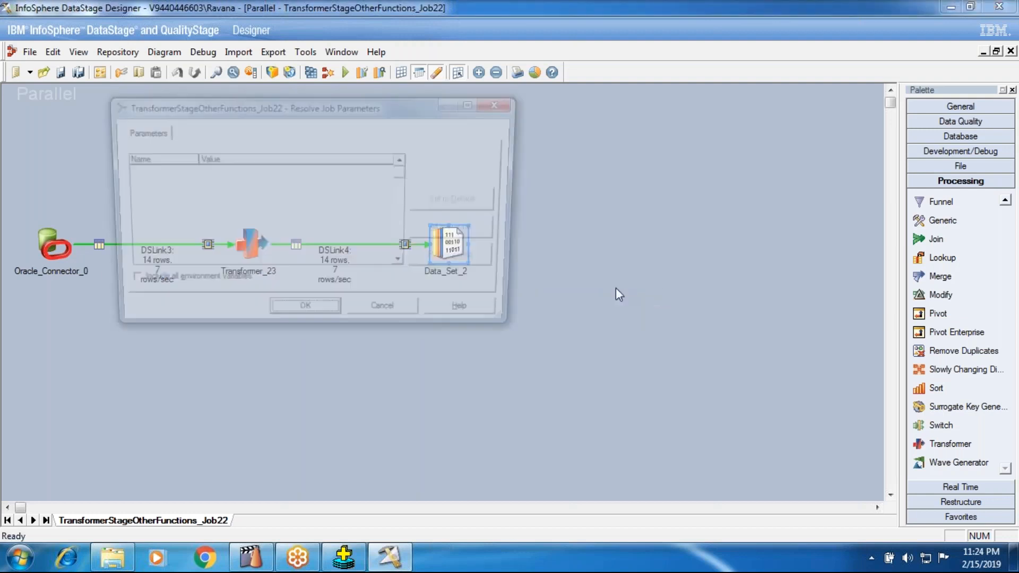
click(309, 321)
click(653, 241)
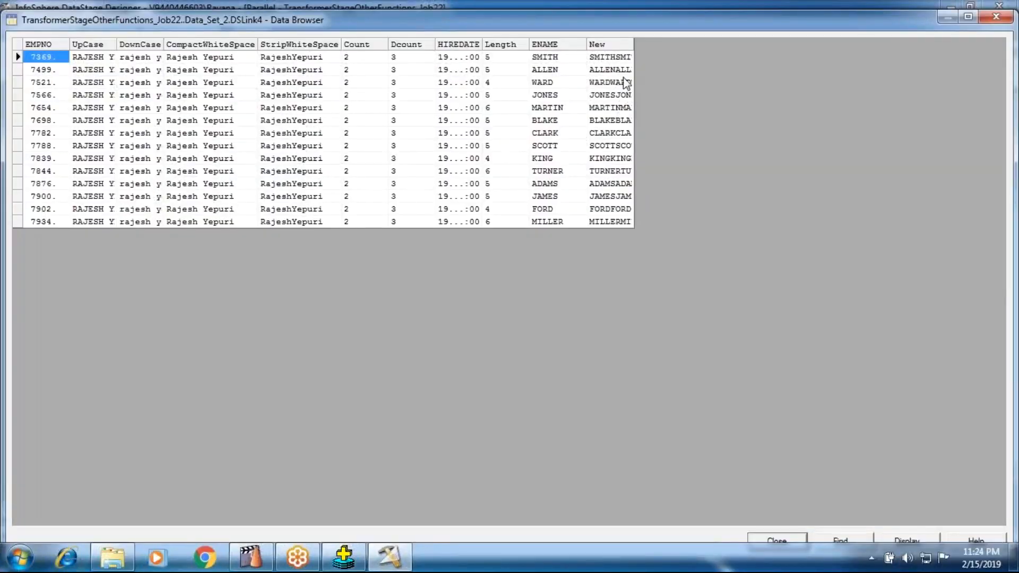
Widen the New column to compare its repeated names with Length and ENAME, and close the data browser.
drag(634, 42, 986, 42)
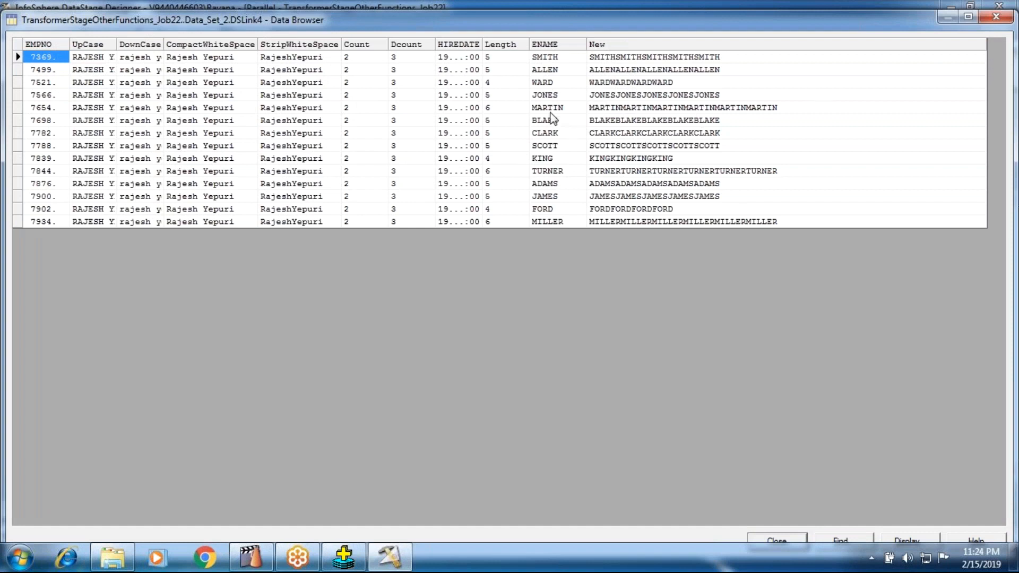
click(624, 107)
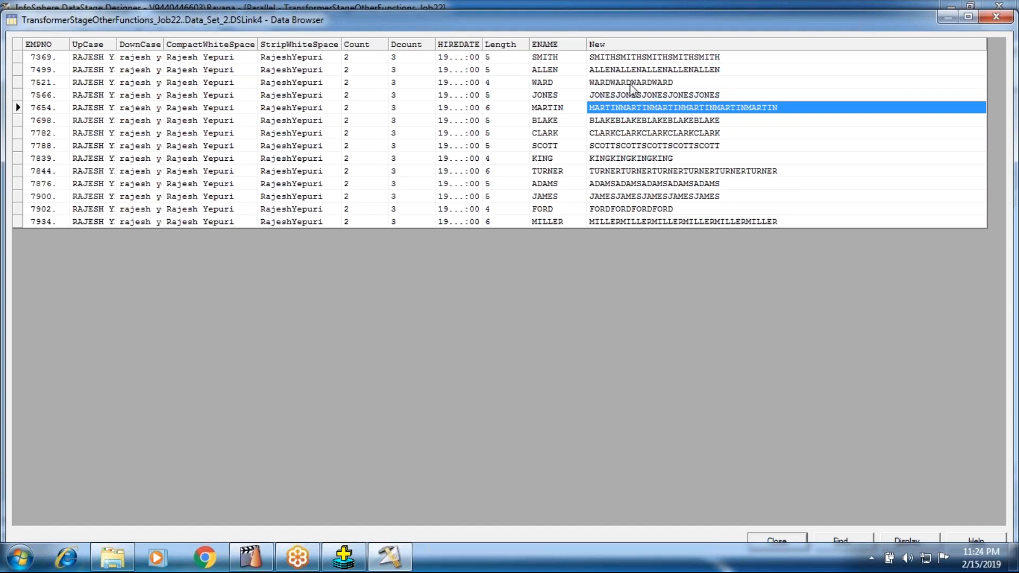
click(776, 536)
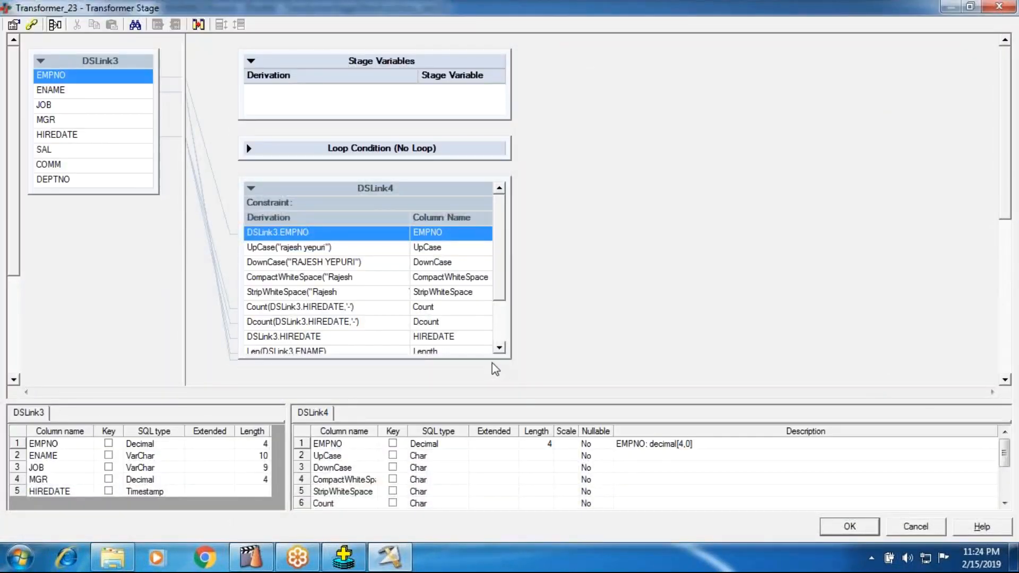
Enlarge the DSLink4 output table in the Transformer_23 editor until all its columns fit, with spare room below.
drag(477, 372, 477, 397)
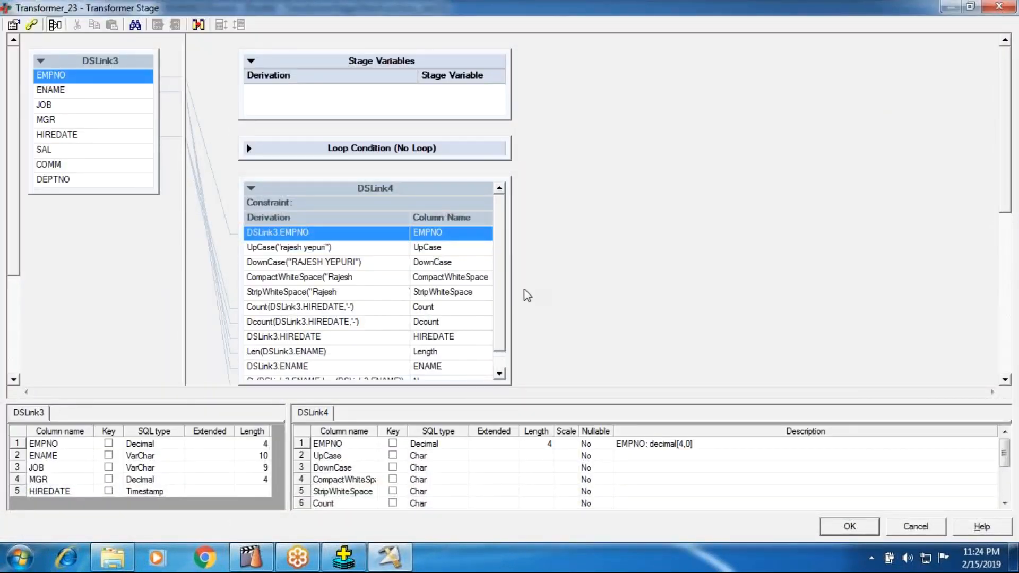
drag(503, 276, 495, 310)
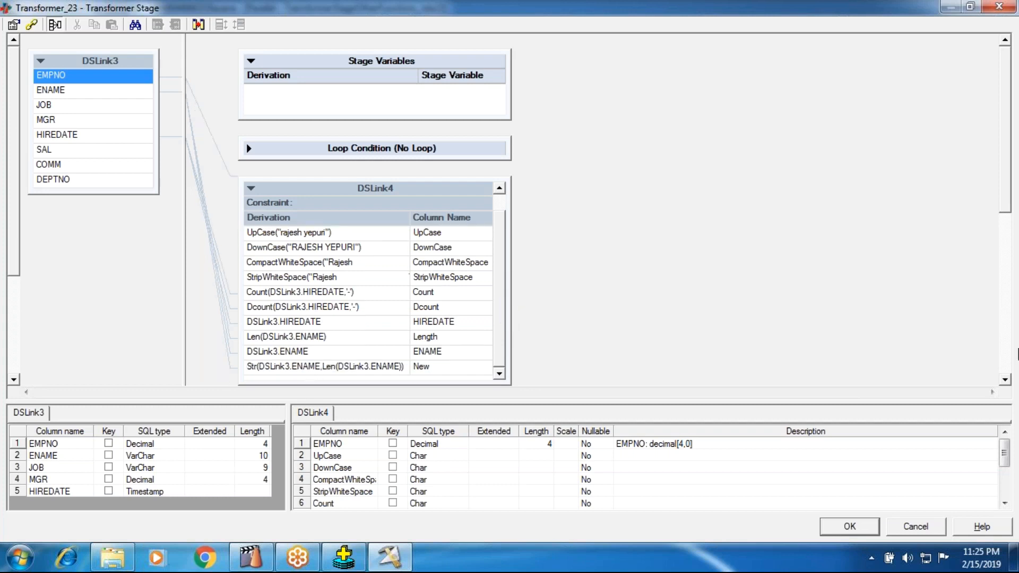
click(1004, 379)
click(1004, 379)
click(1004, 379)
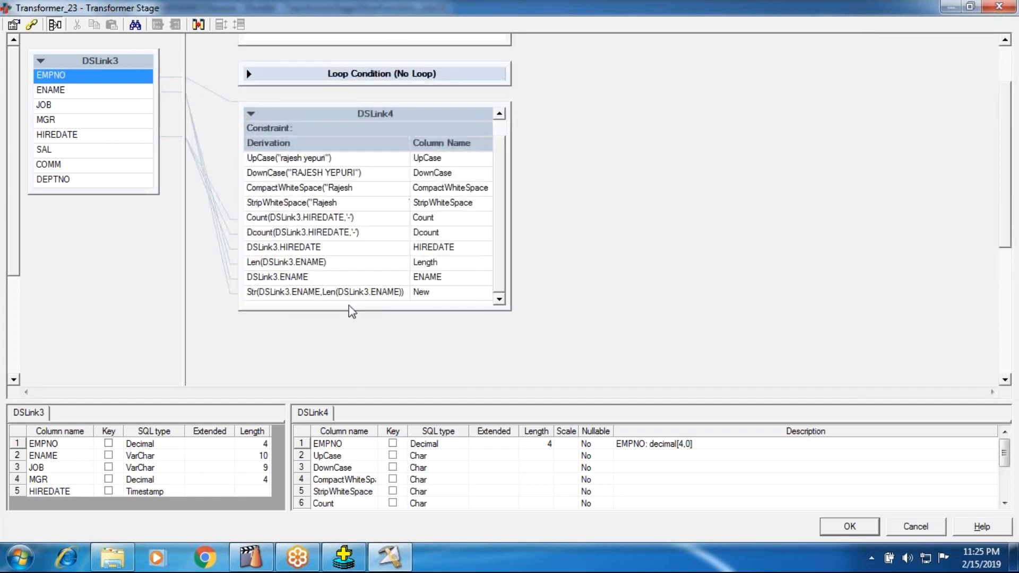
drag(352, 311, 327, 385)
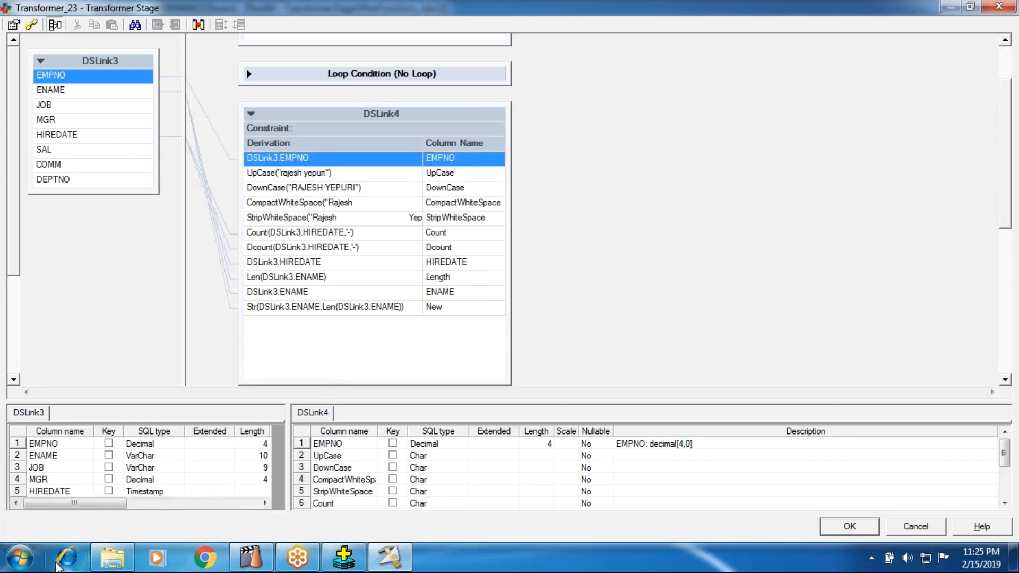
Open a blank Notepad document for a new example.
click(21, 557)
click(44, 243)
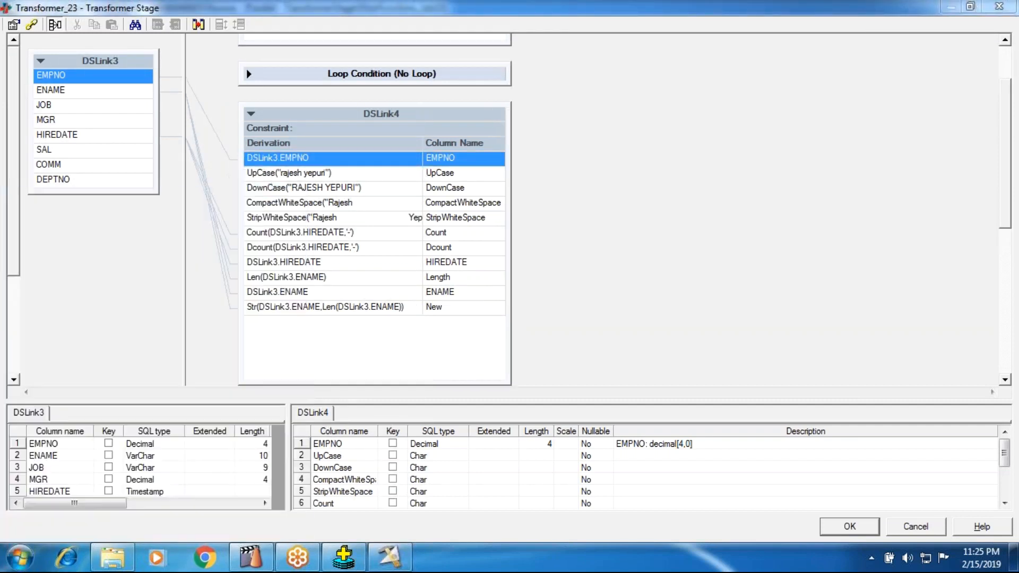
text(field)
key(BackSpace)
key(BackSpace)
key(BackSpace)
key(BackSpace)
key(BackSpace)
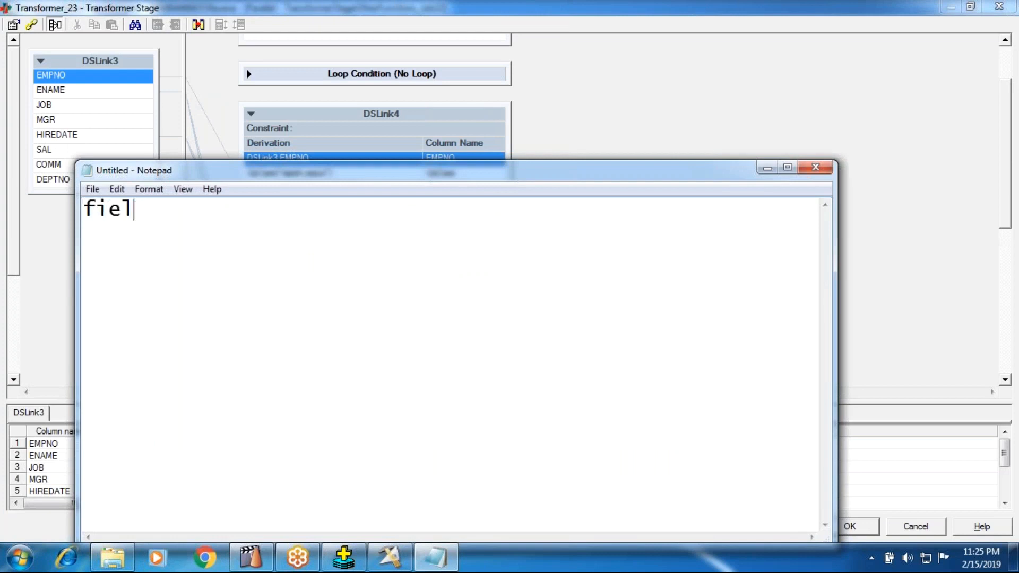
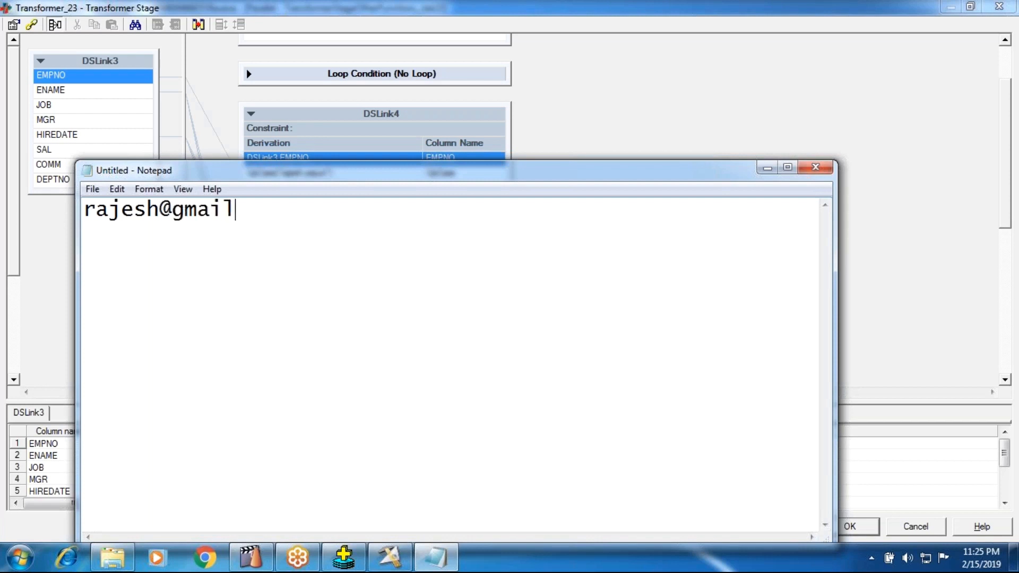
Highlight the whole sample e-mail address, its @ delimiter, and the domain part after it.
drag(320, 214, 8, 188)
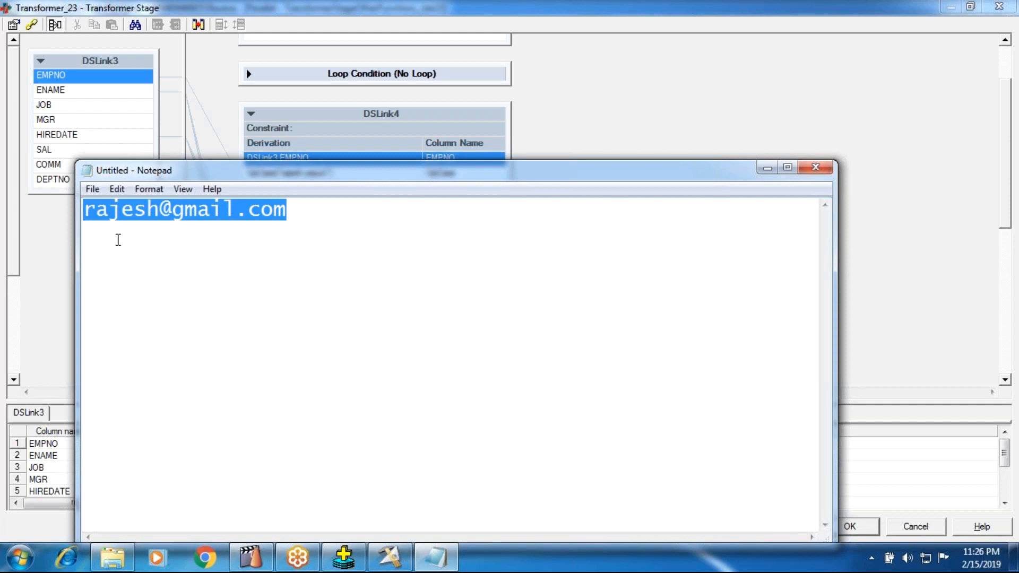
click(117, 240)
double_click(165, 209)
click(164, 255)
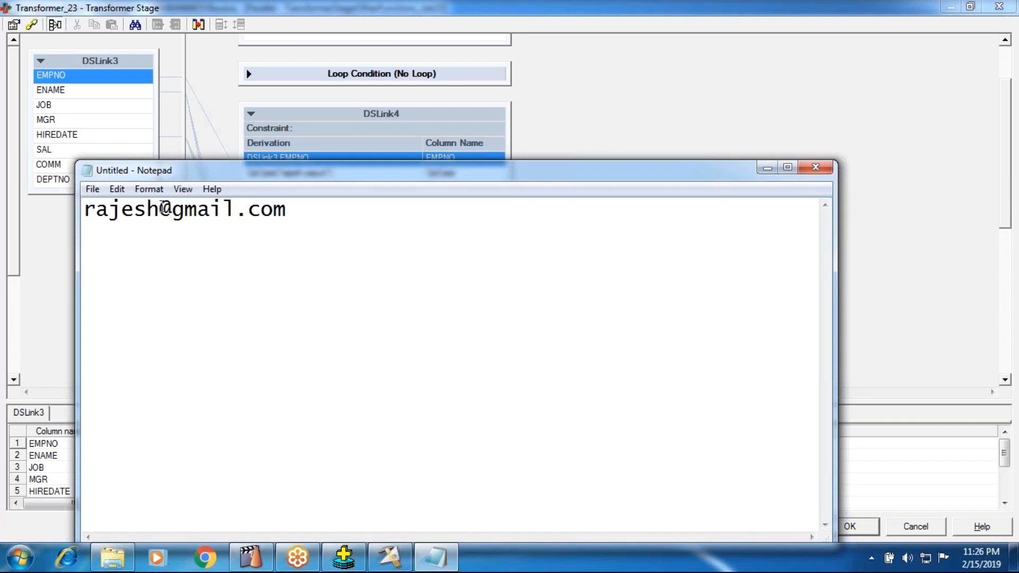
drag(160, 210, 294, 221)
click(171, 210)
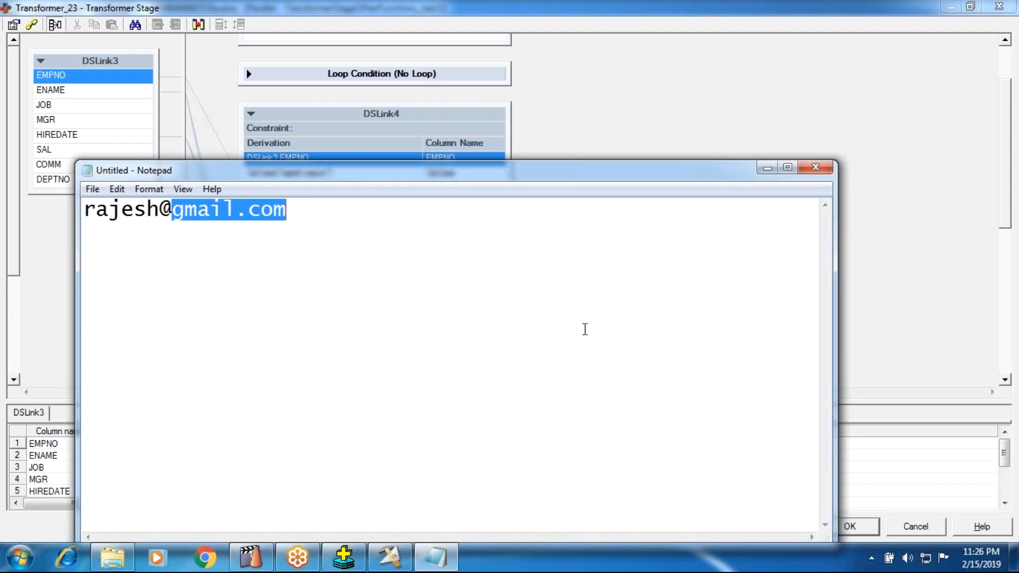
Write "feild" after a blank line below the address, and return to the Transformer_23 editor.
click(338, 212)
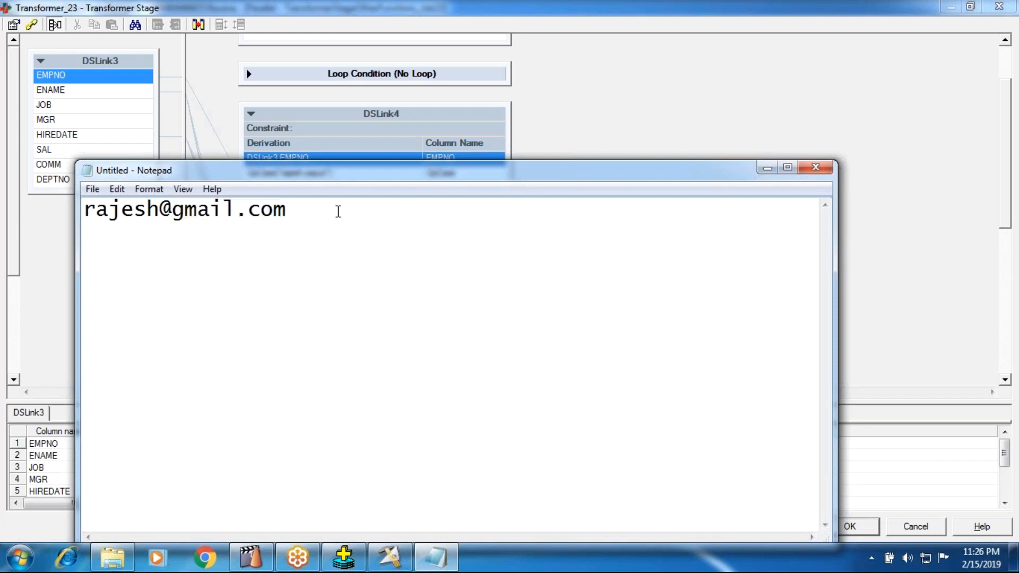
key(Return)
key(Return)
text(feilds)
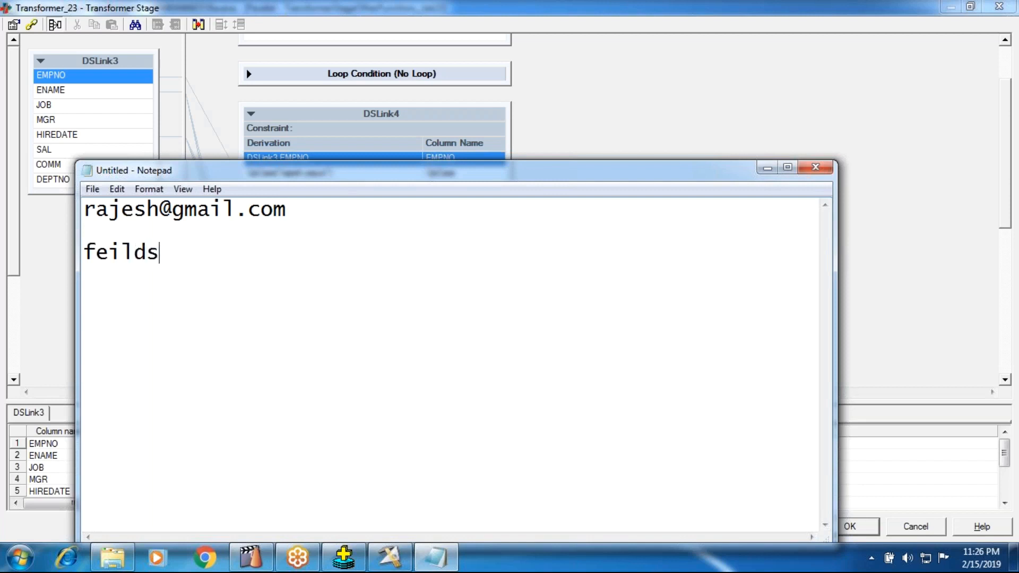
key(BackSpace)
key(Return)
click(843, 165)
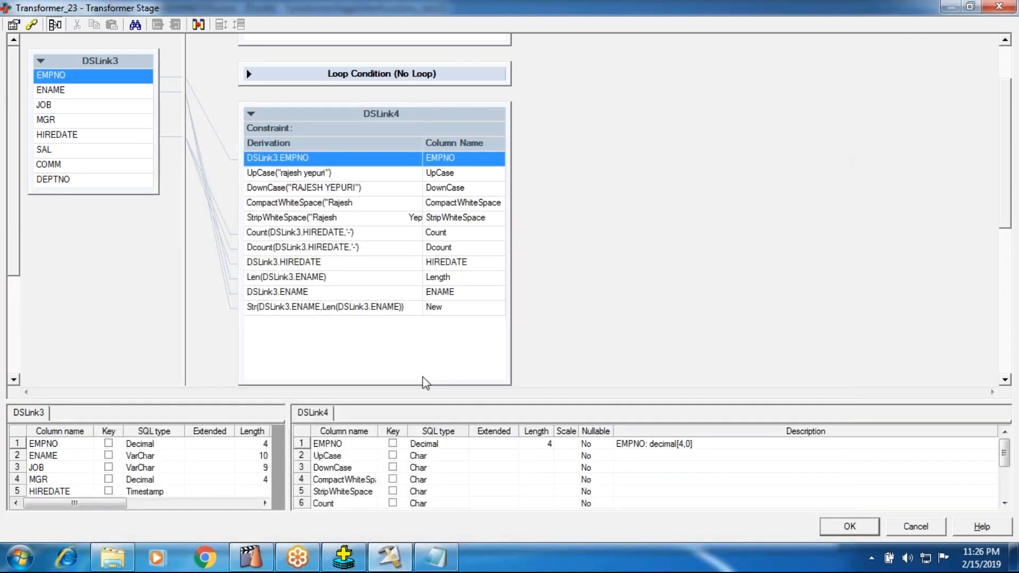
Append a new output column to DSLink4 and insert the Field string function as its derivation.
right_click(375, 100)
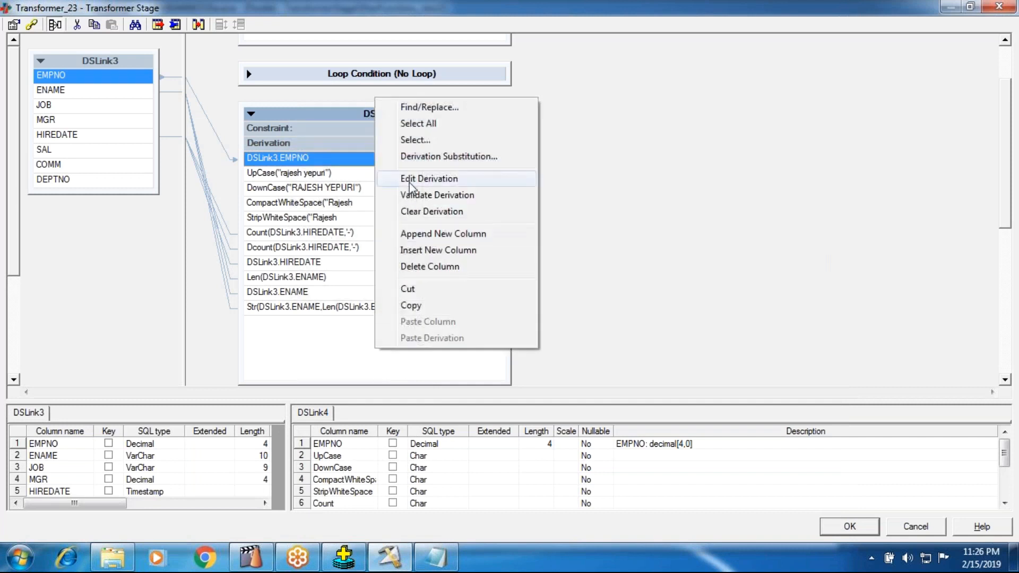
click(406, 233)
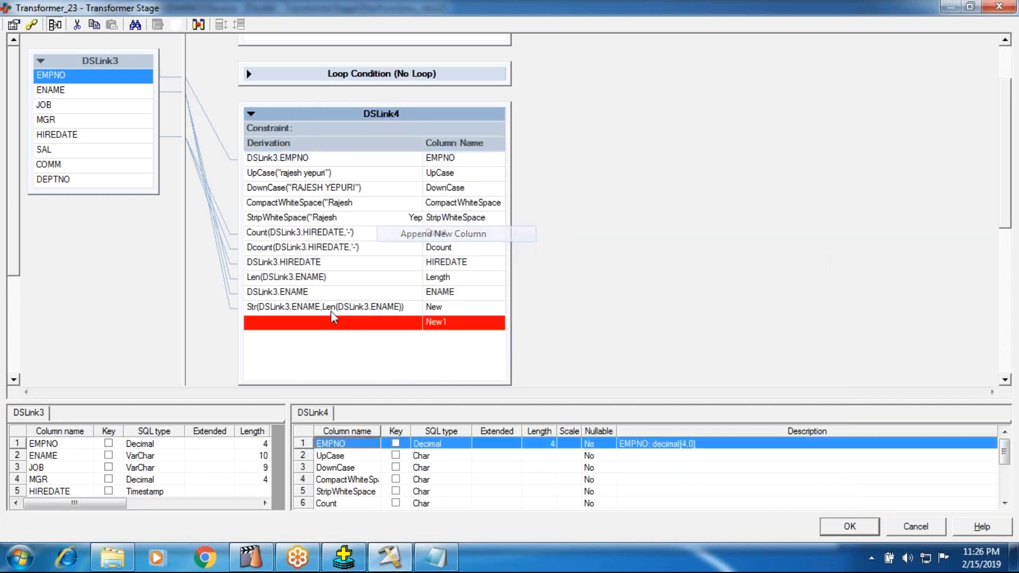
double_click(285, 324)
right_click(279, 336)
click(281, 473)
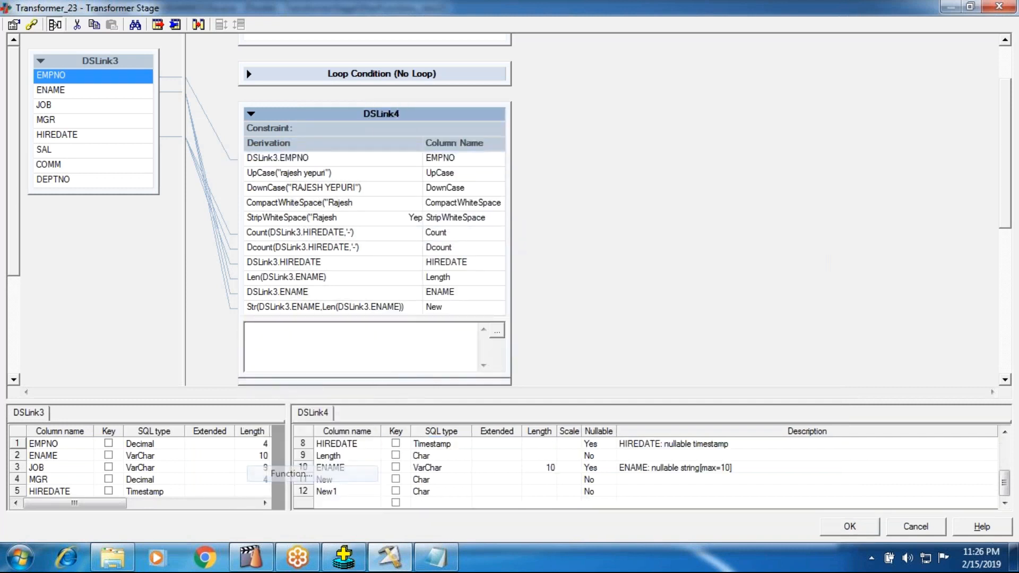
click(257, 430)
scroll(289, 428, down, 3)
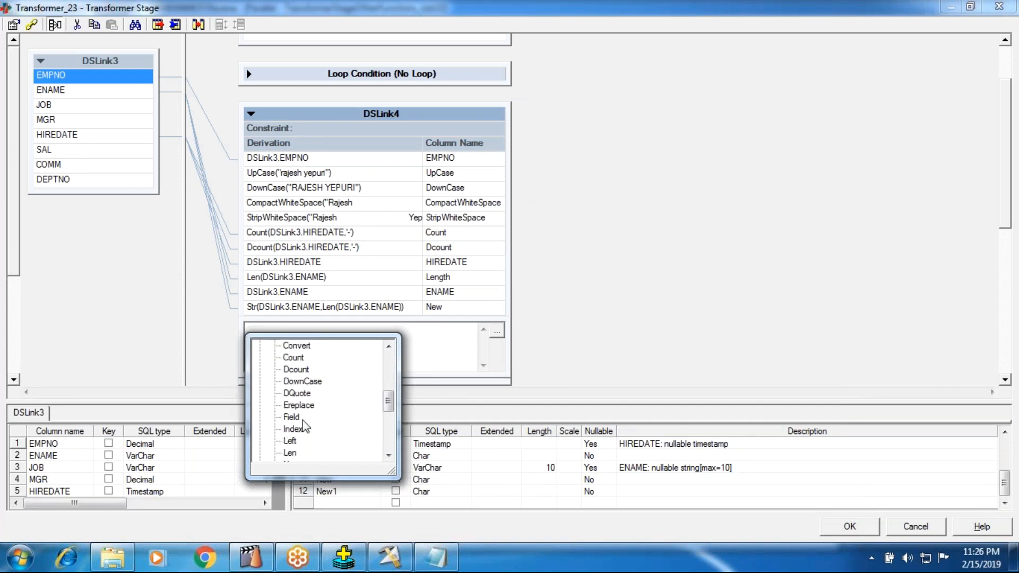
click(291, 417)
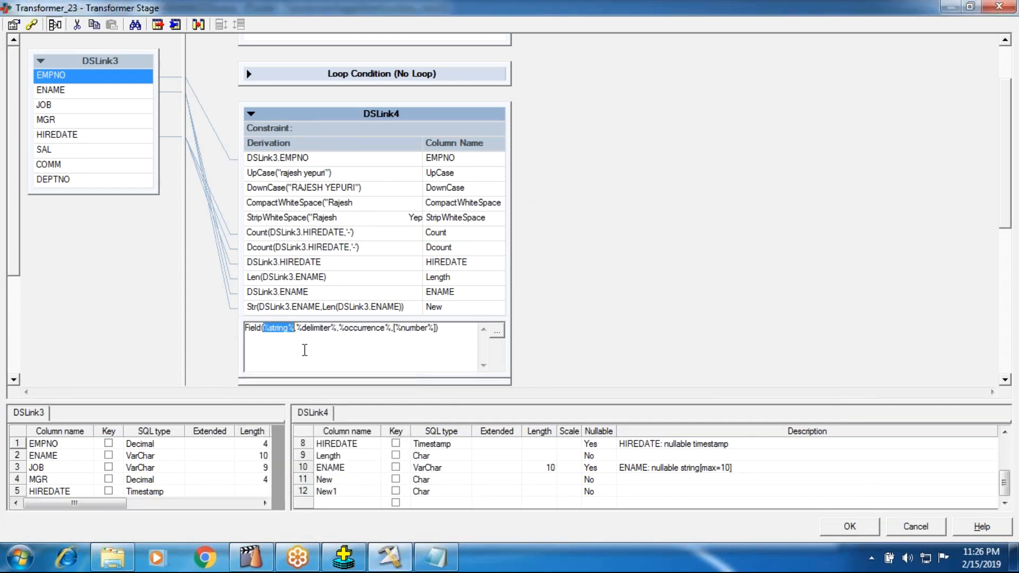
Fill the Field function's string argument with input column DSLink3.HIREDATE and its delimiter argument with '-'.
right_click(295, 331)
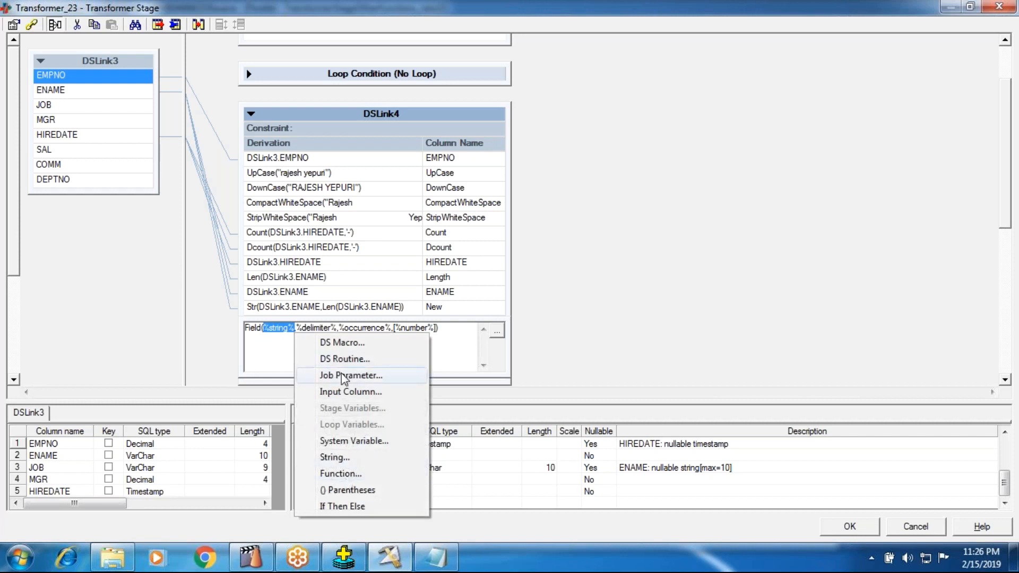
click(345, 392)
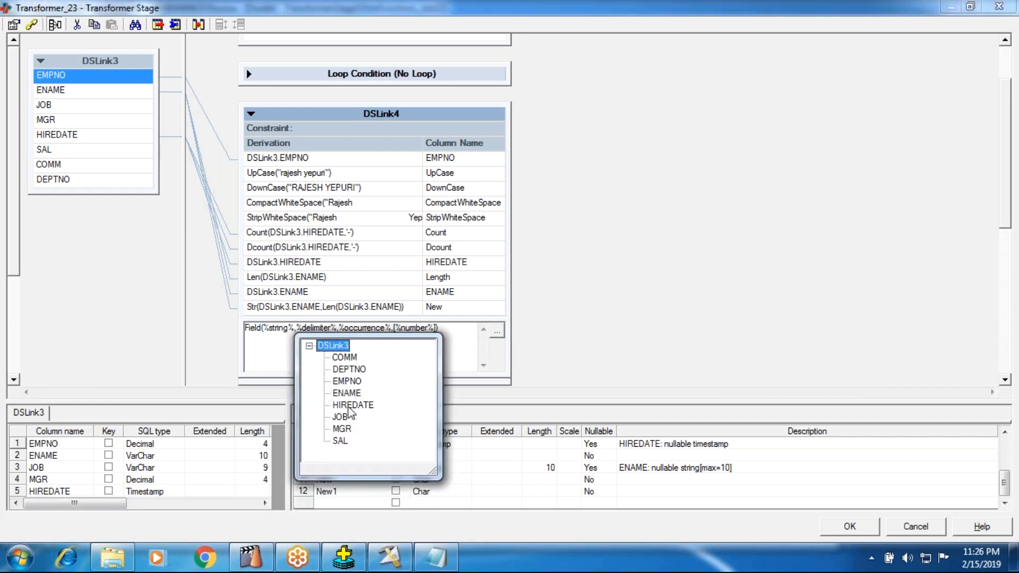
click(351, 405)
double_click(348, 328)
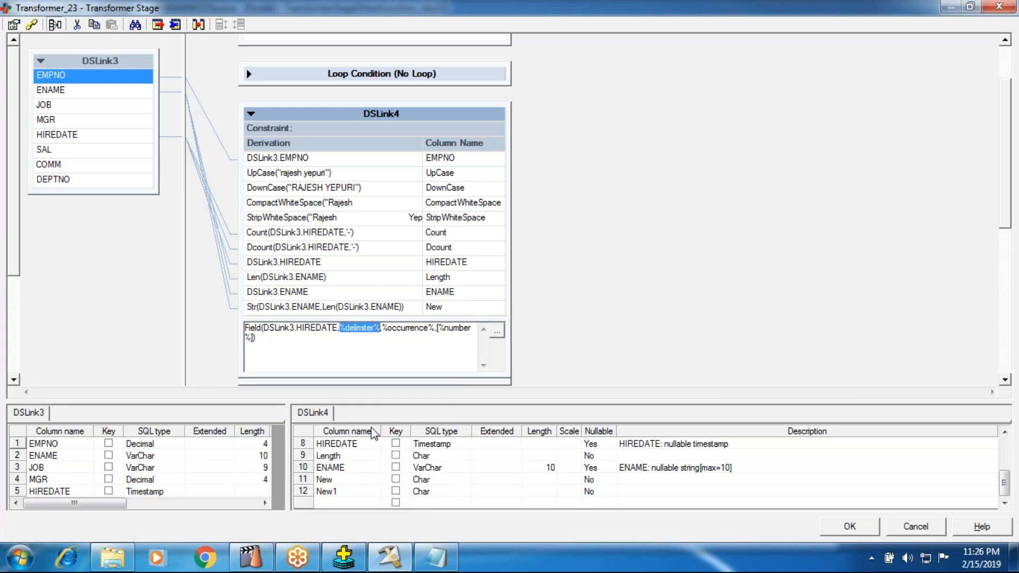
text('-')
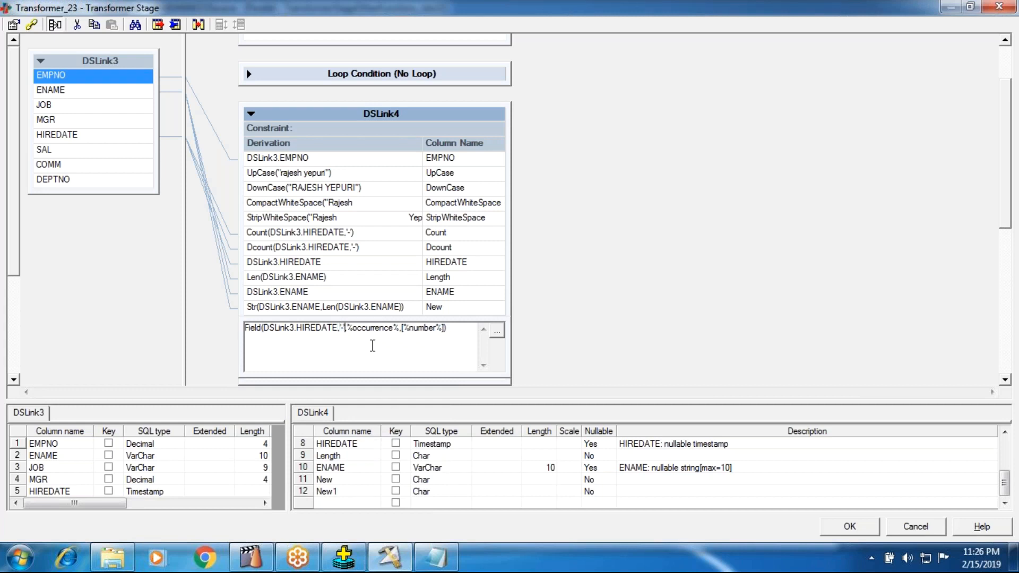
Set the Field function's occurrence to 2 and remove the optional number argument, completing Field(DSLink3.HIREDATE,'-',2).
double_click(371, 328)
text(2)
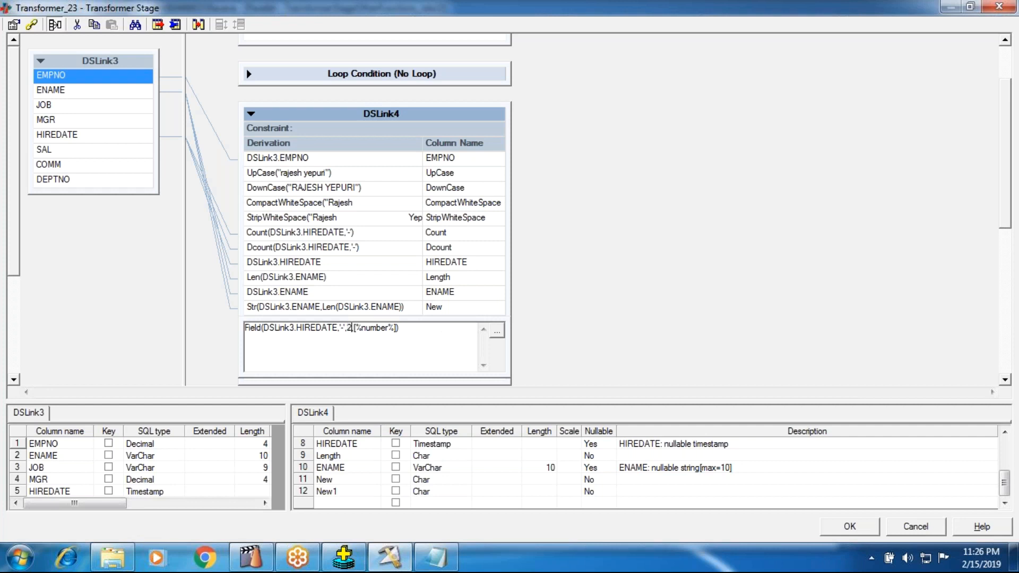
key(Delete)
key(Delete)
key(Delete)
key(Delete)
key(Delete)
key(Delete)
key(Delete)
key(Delete)
key(Delete)
key(Delete)
key(Delete)
key(Return)
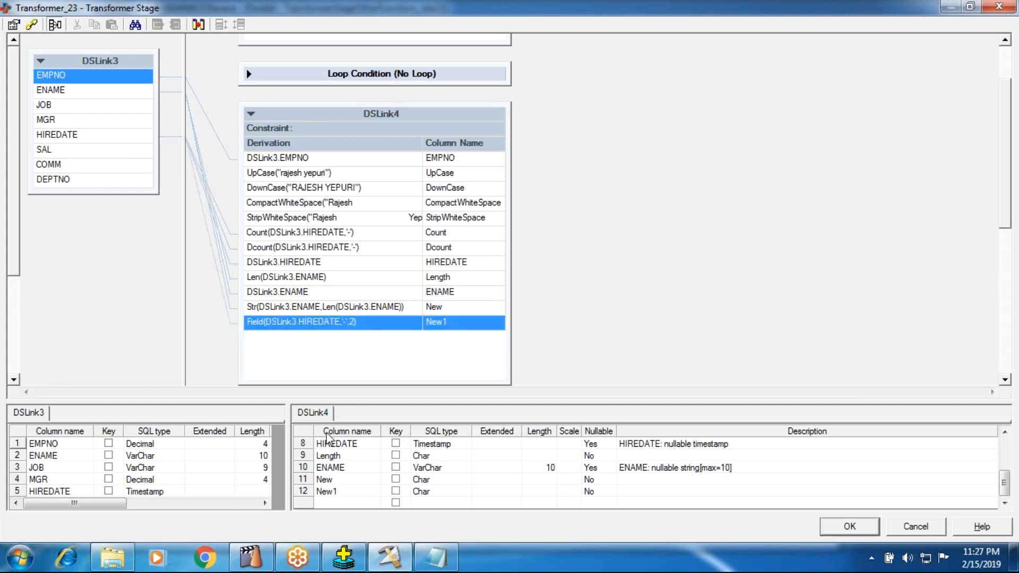
Copy the function name from the Field derivation and rename output column New1 in DSLink4 to Field.
double_click(289, 324)
drag(258, 328, 235, 323)
key(Right)
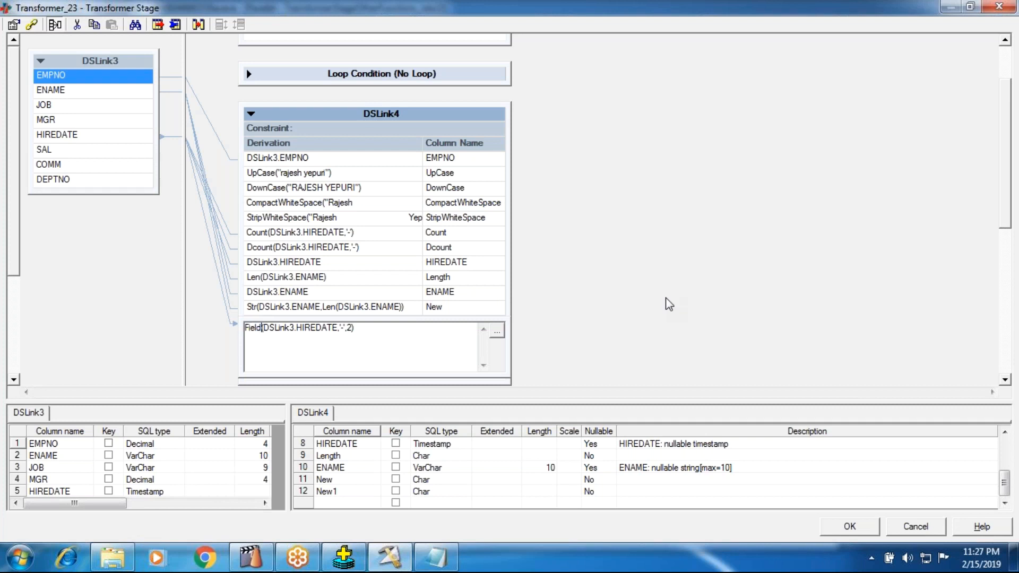
key(shift+Home)
key(ctrl+c)
click(678, 293)
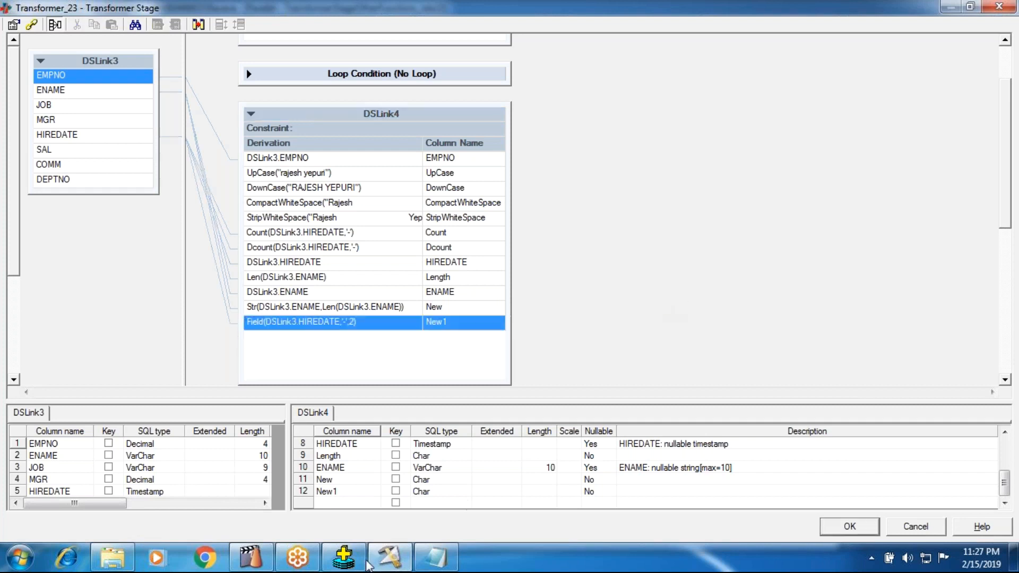
double_click(341, 491)
key(ctrl+v)
key(Return)
Rename output column New in DSLink4 to Str and accept the Transformer_23 changes.
click(336, 479)
click(337, 479)
text(D)
key(BackSpace)
text(S)
key(Return)
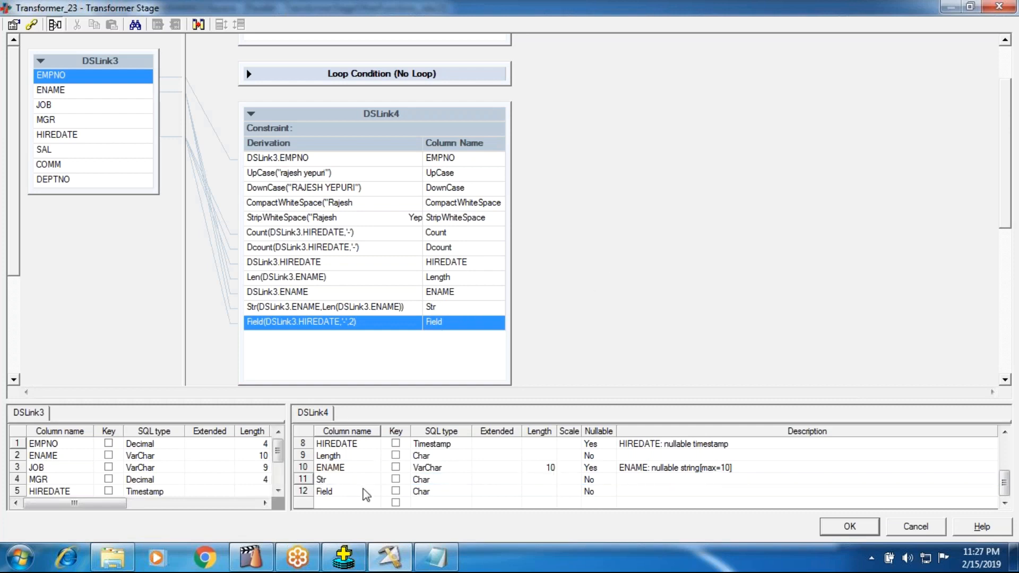
click(839, 529)
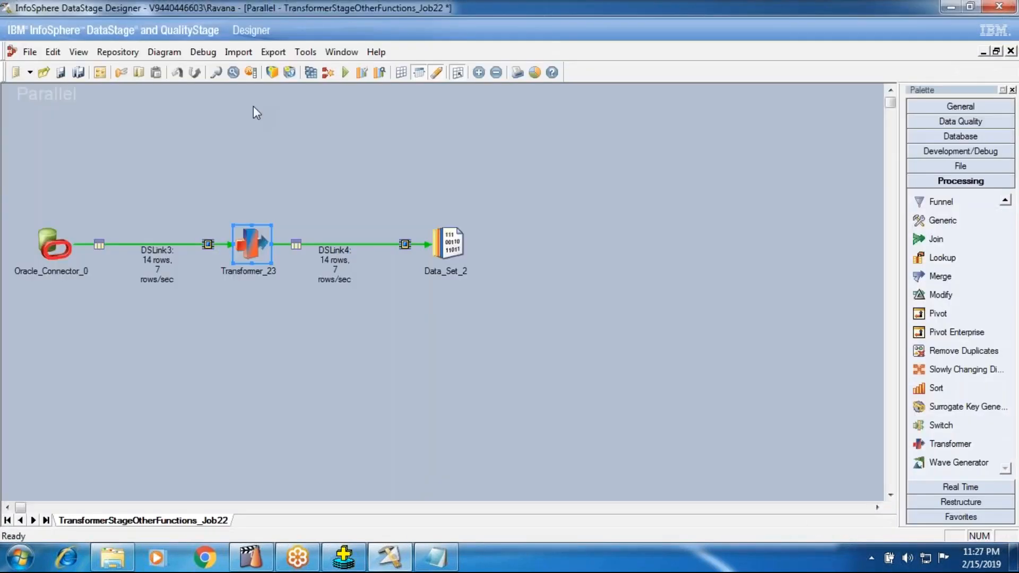
Compile TransformerStageOtherFunctions_Job22 and run it with its default run options.
click(311, 72)
click(481, 302)
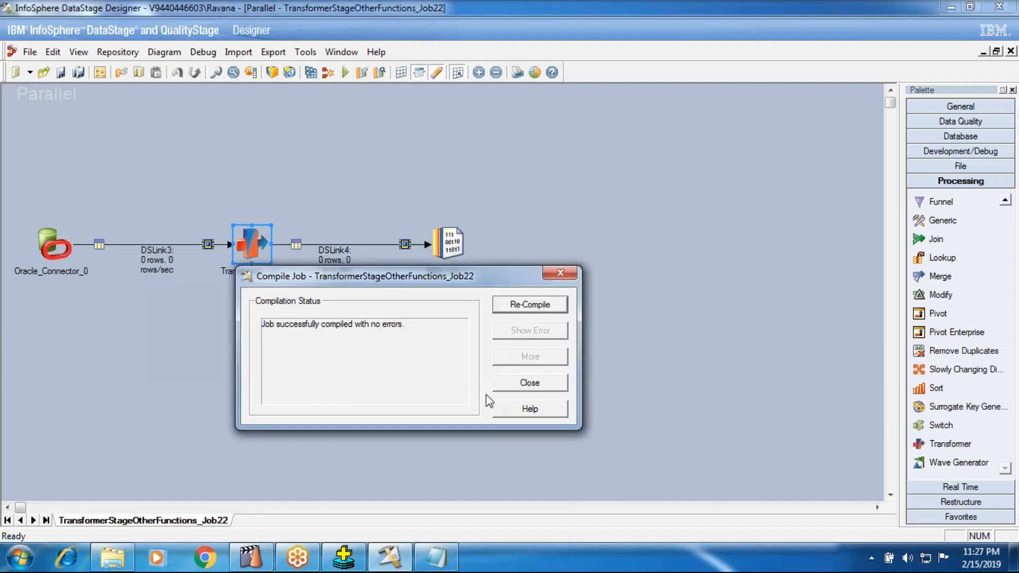
click(498, 379)
click(347, 73)
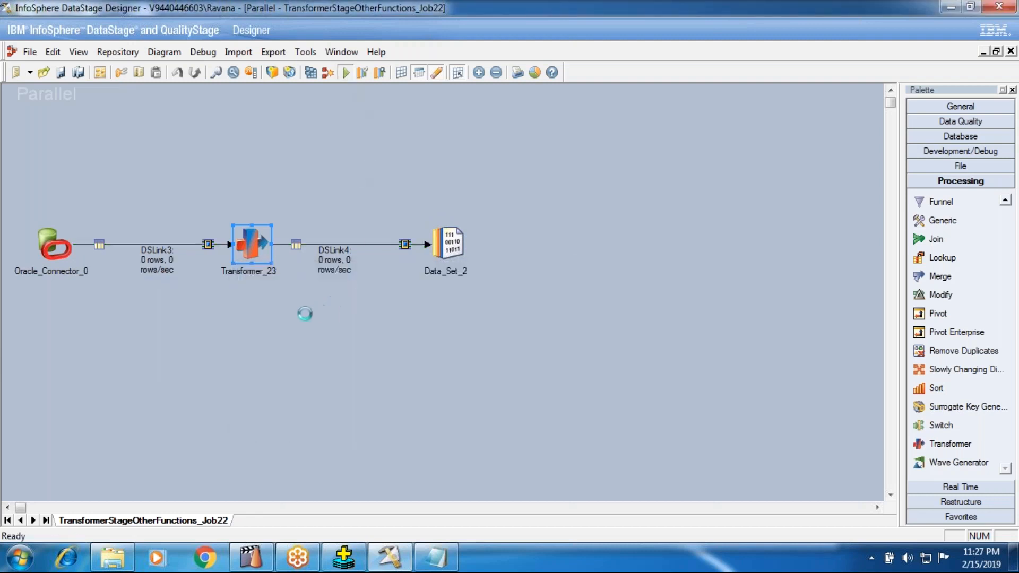
click(225, 311)
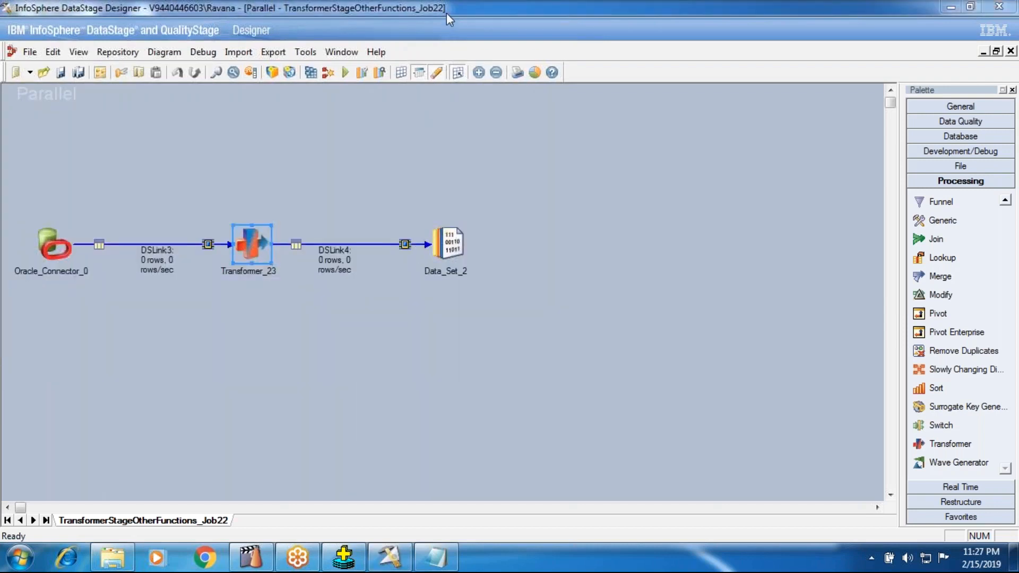
Switch to Oracle SQL*Plus and highlight the month part of the HIREDATE values in the emp query output.
click(344, 557)
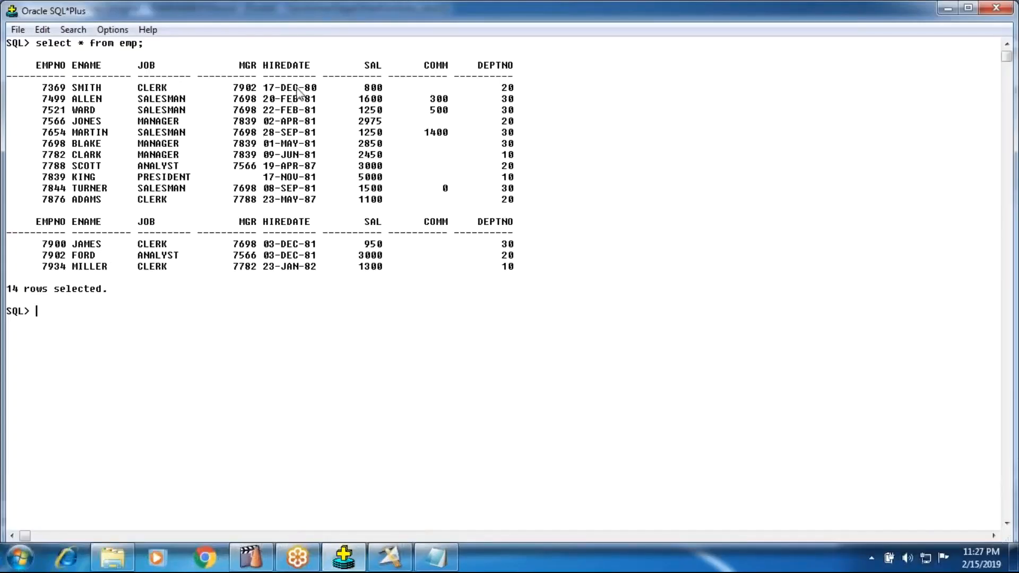
drag(293, 86, 305, 96)
click(281, 86)
drag(281, 86, 297, 223)
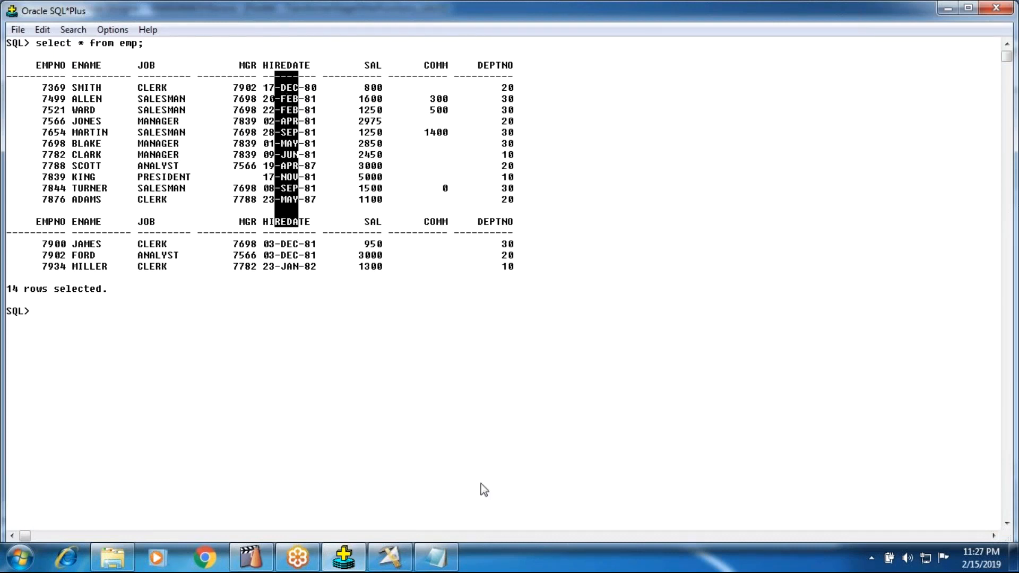
drag(261, 87, 290, 236)
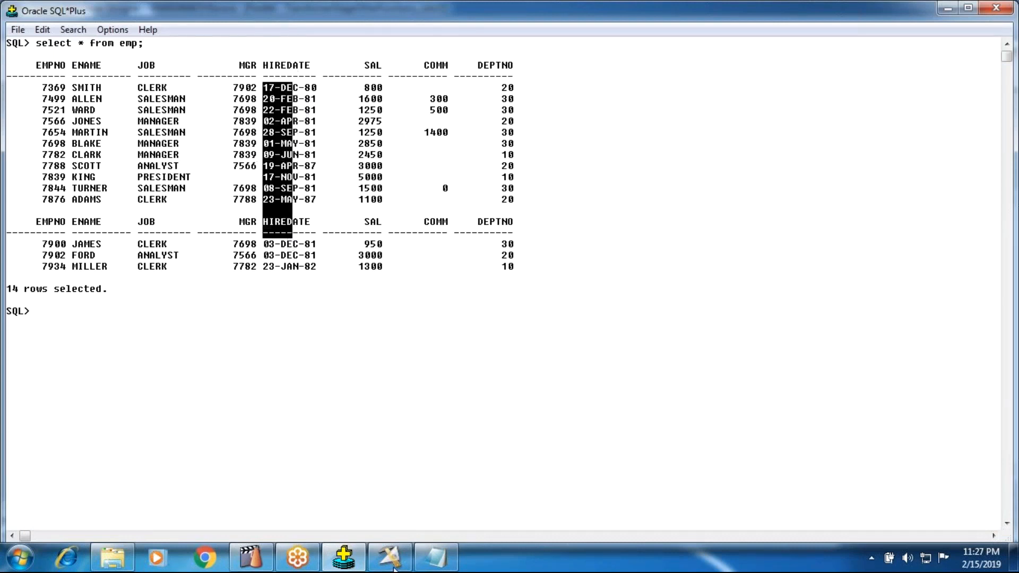
Return to DataStage Designer and view the DSLink4 data of Data_Set_2, displaying up to 100 rows.
click(399, 557)
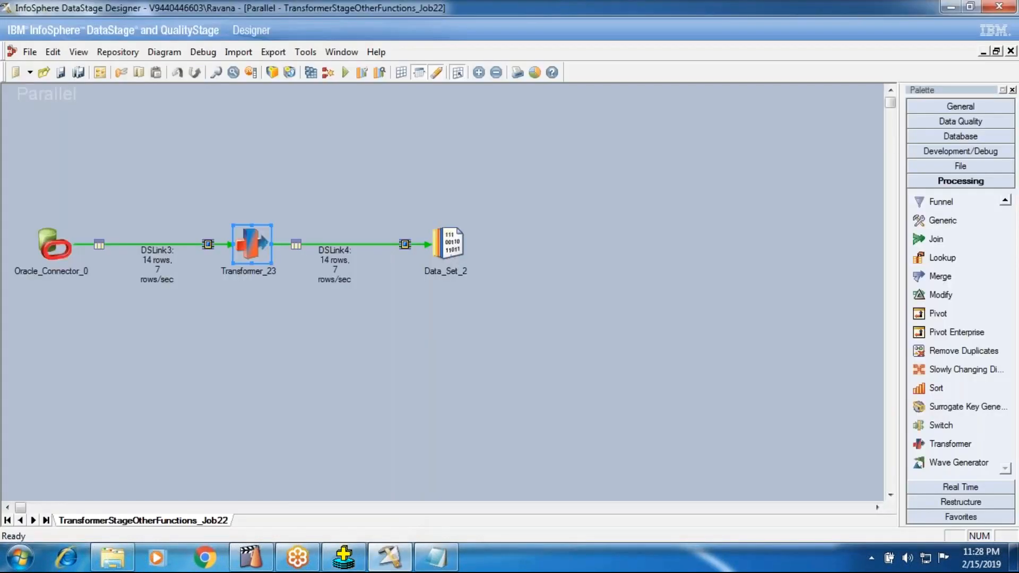
right_click(451, 252)
click(484, 291)
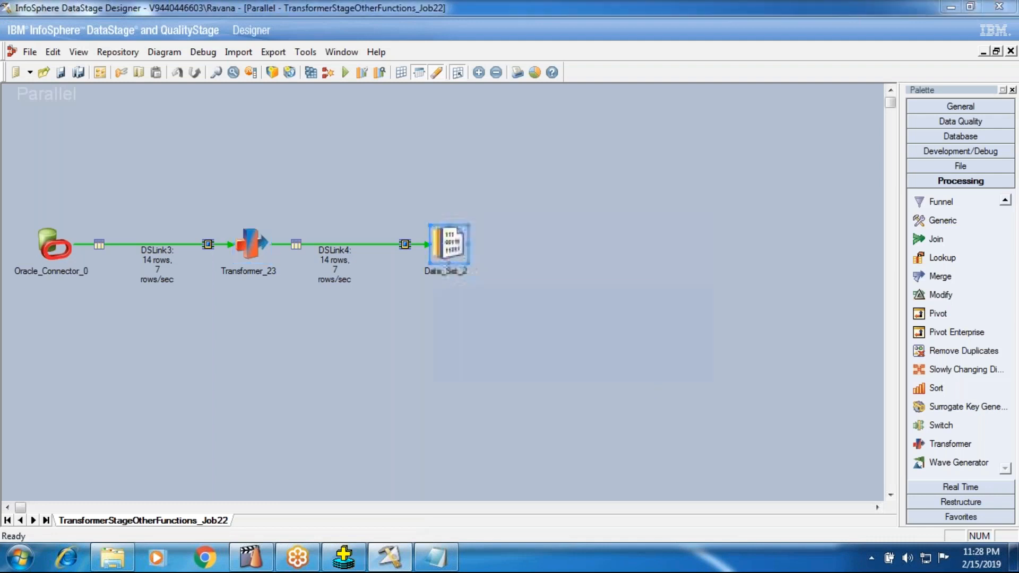
click(288, 321)
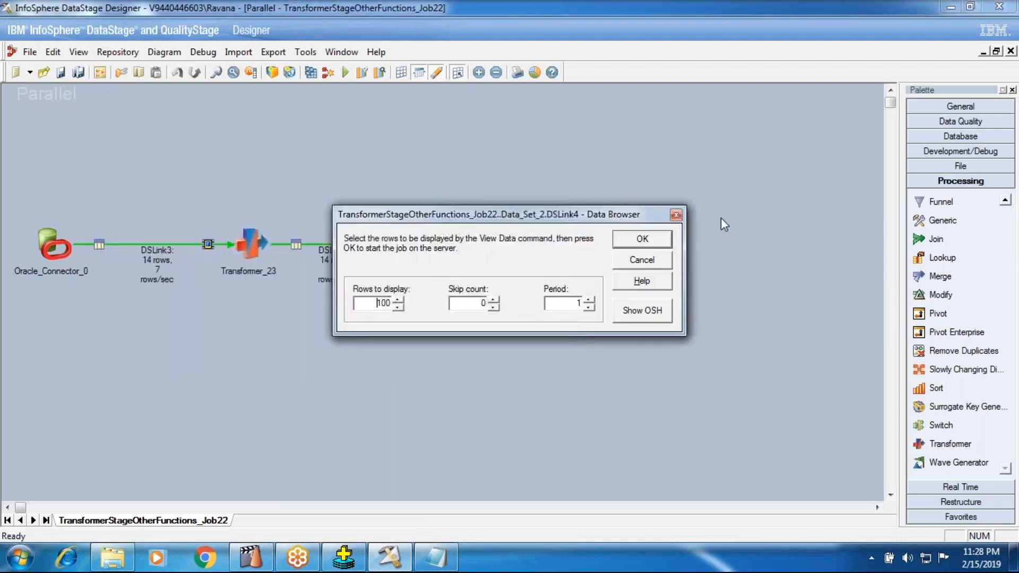
click(655, 235)
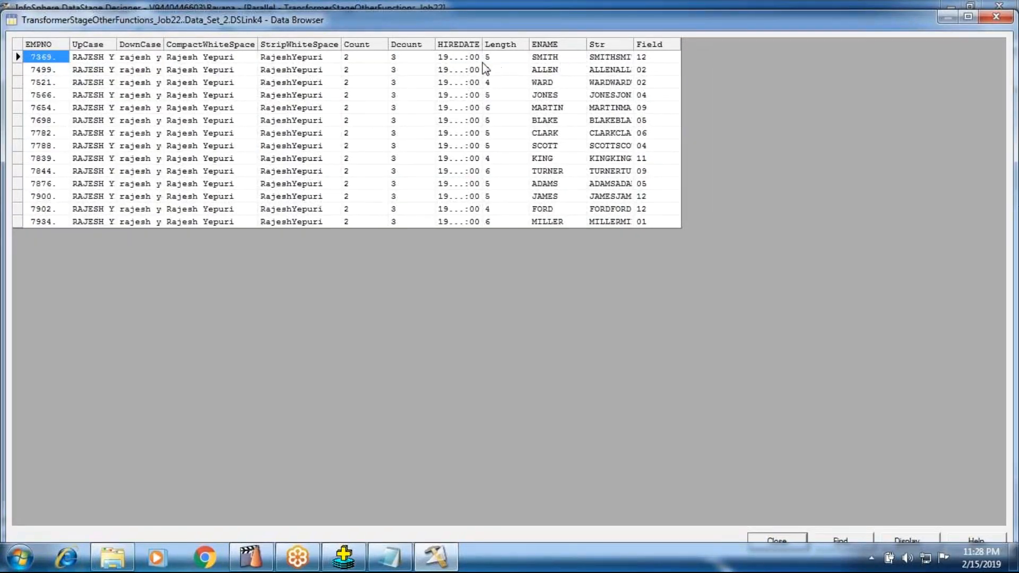
Widen the HIREDATE column, compare its first row's month with the Field value, and close the data view.
drag(482, 48, 587, 48)
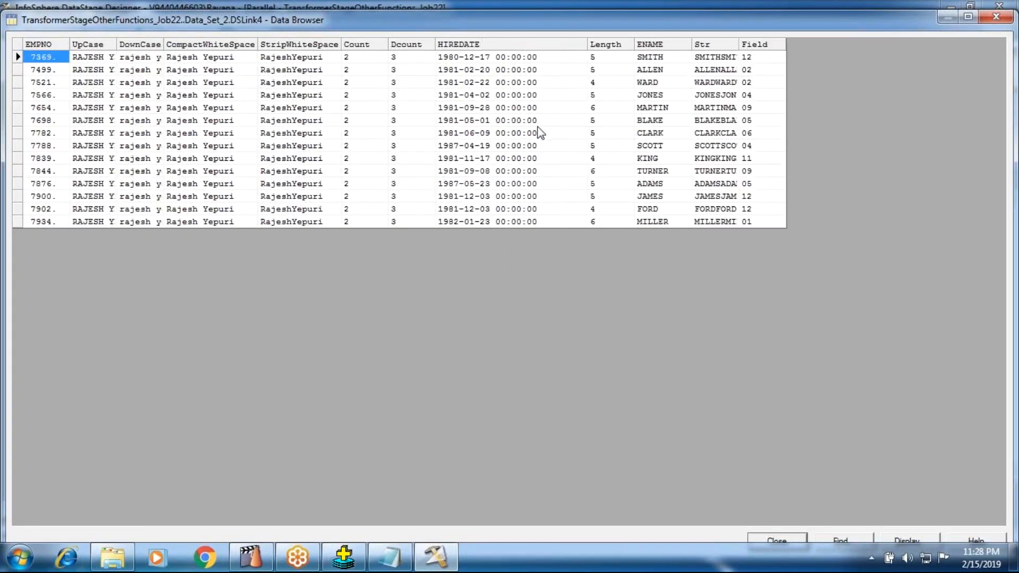
click(467, 62)
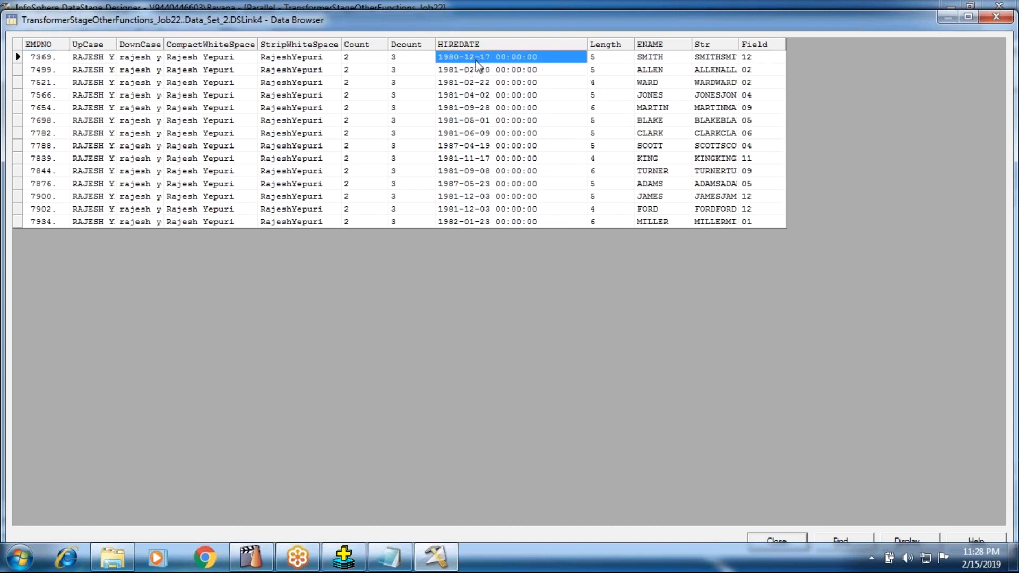
click(748, 57)
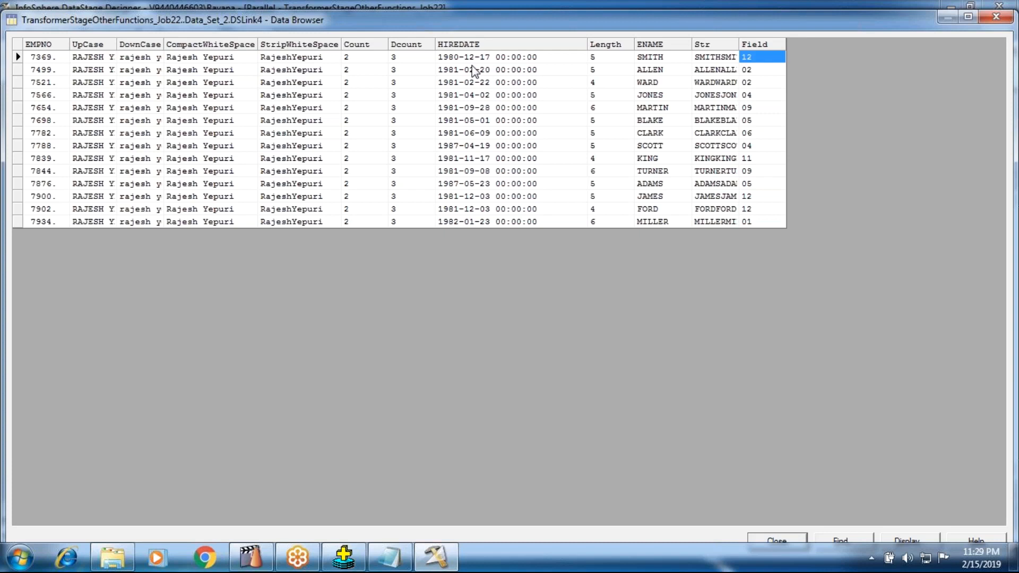
click(764, 540)
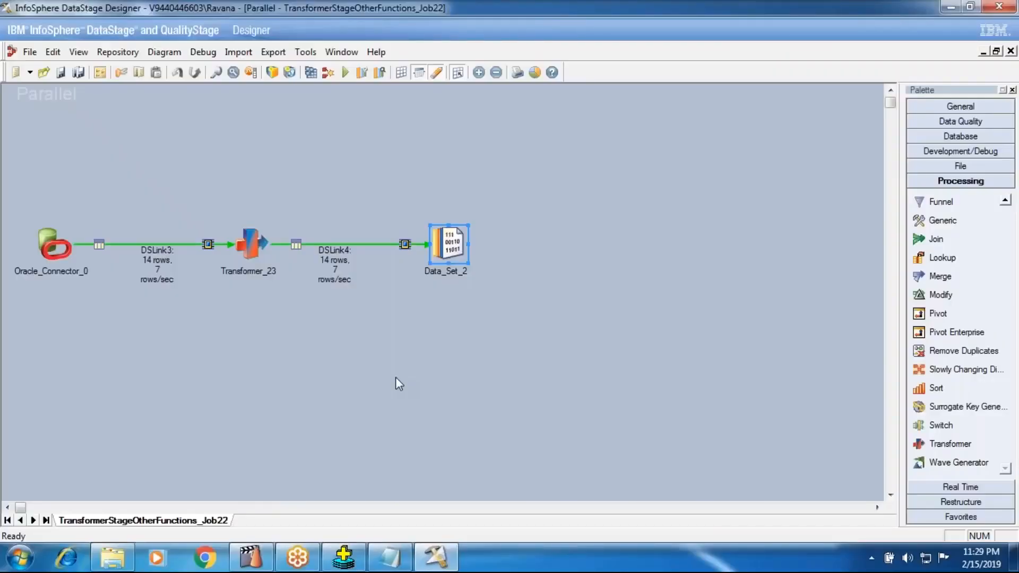